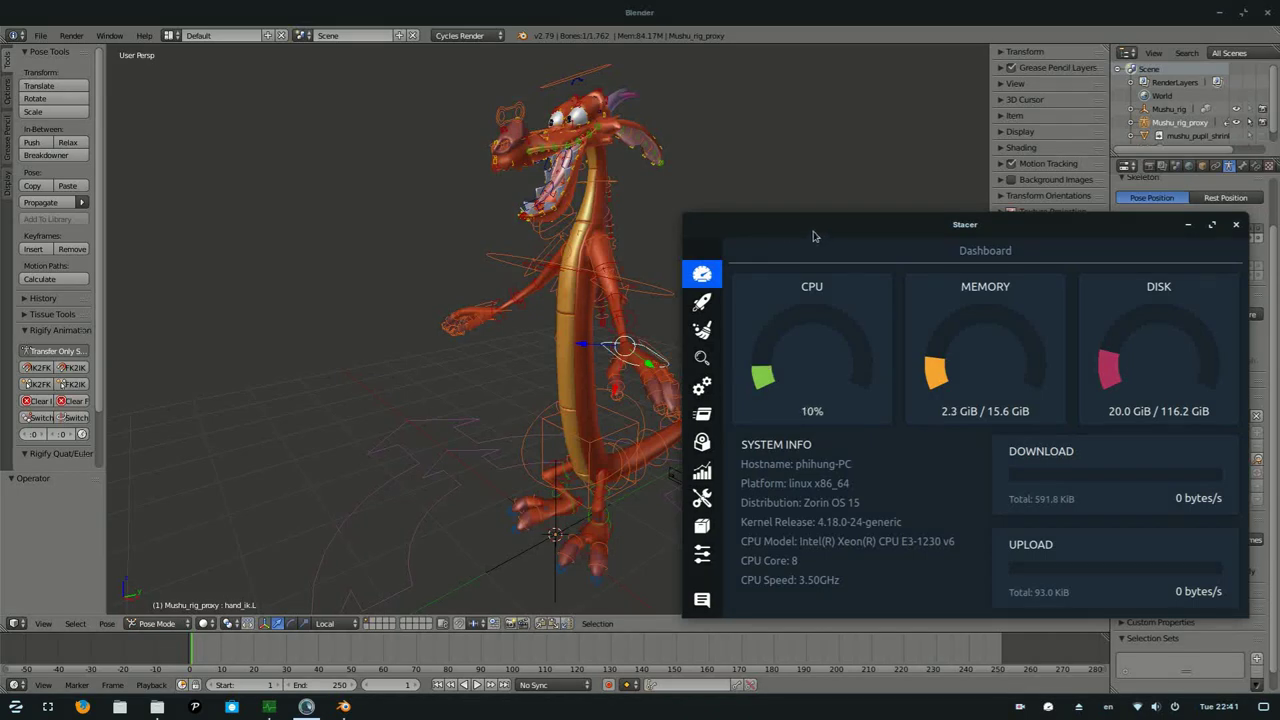
- Close the system monitor, then move the head stretch control and hide the selected bones
{"action": "key", "text": "super+h"}
{"action": "middle_click_drag", "start_coordinate": [689, 179], "coordinate": [560, 220]}
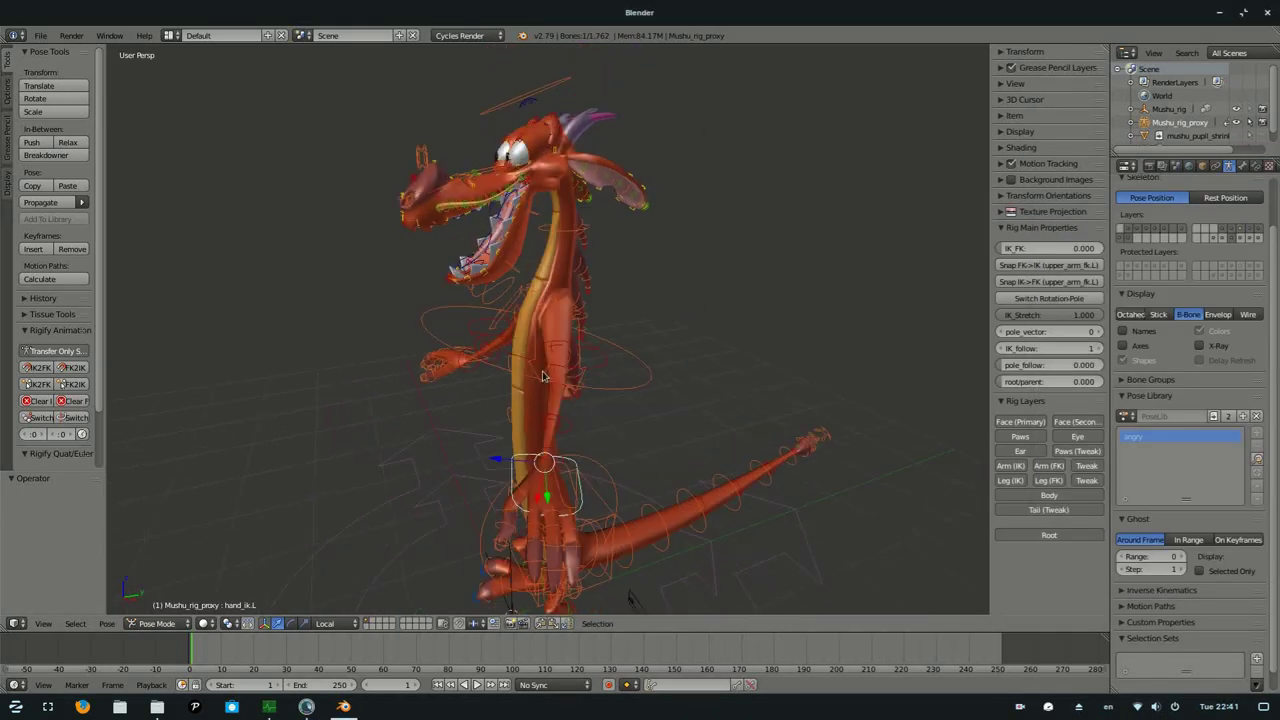
{"action": "scroll", "coordinate": [529, 239], "scroll_direction": "up", "scroll_amount": 4}
{"action": "right_click", "coordinate": [529, 239]}
{"action": "key", "text": "g"}
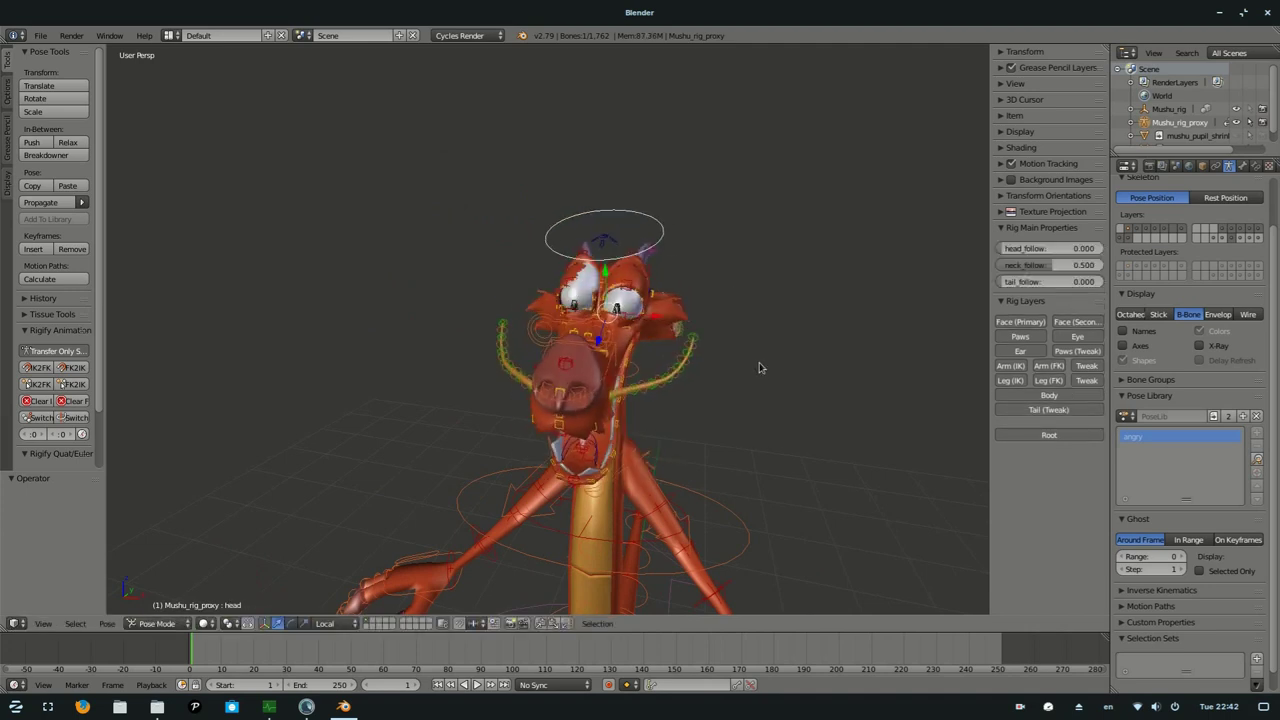
{"action": "key", "text": "KP_3"}
{"action": "key", "text": "h"}
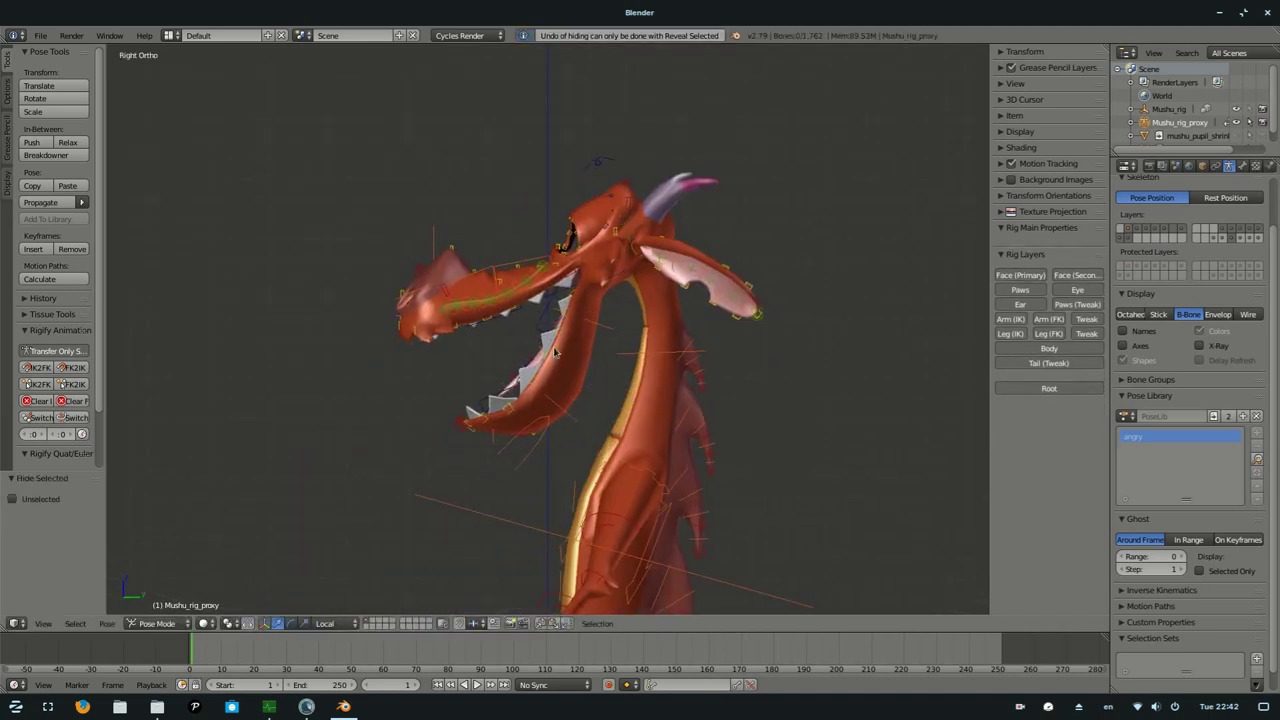
{"action": "middle_click_drag", "start_coordinate": [622, 354], "coordinate": [737, 234]}
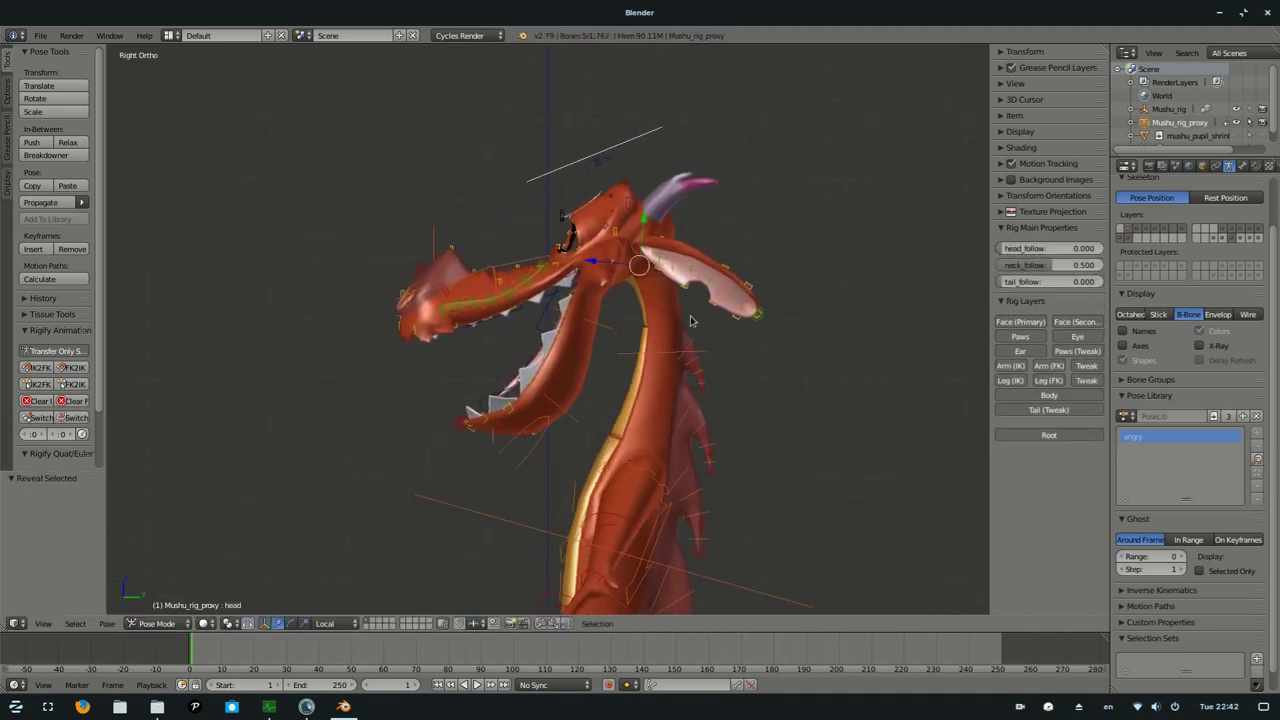
- Rotate the jaw master control to swing Mushu's mouth wide open
{"action": "right_click", "coordinate": [537, 474]}
{"action": "key", "text": "r"}
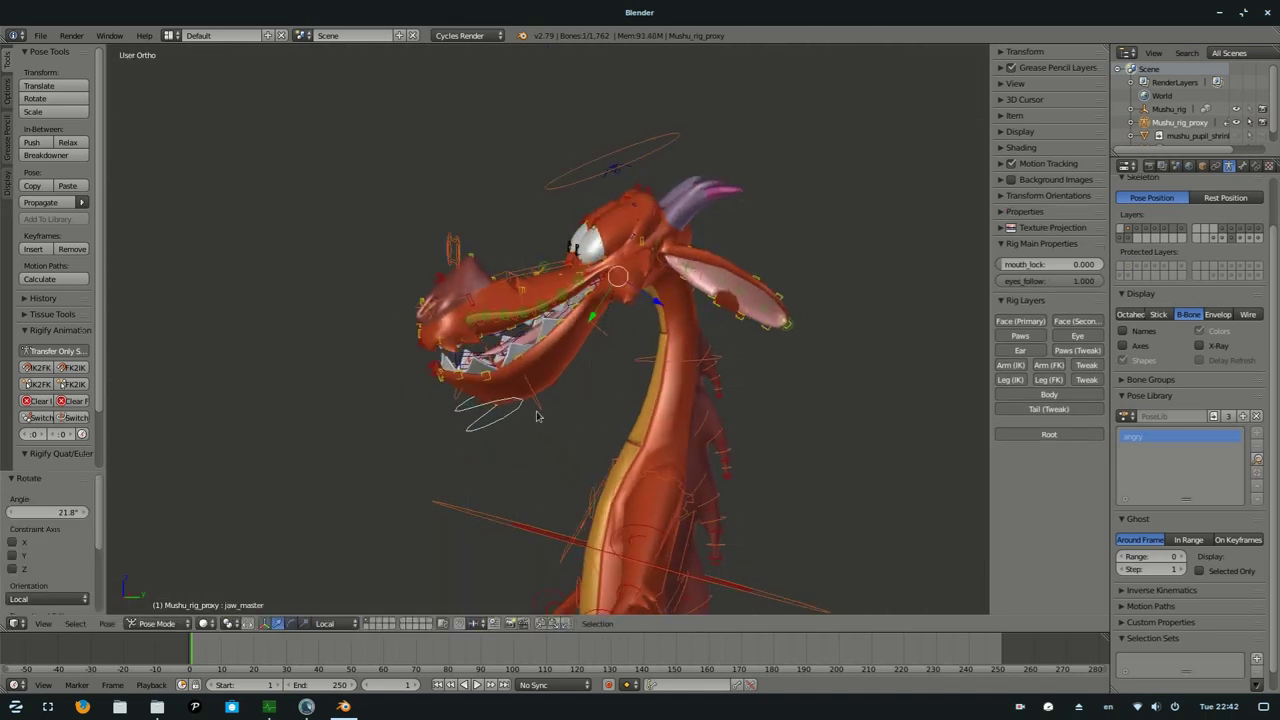
{"action": "key", "text": "KP_3"}
{"action": "scroll", "coordinate": [537, 434], "scroll_direction": "up", "scroll_amount": 3}
{"action": "key", "text": "r"}
{"action": "left_click", "coordinate": [549, 528]}
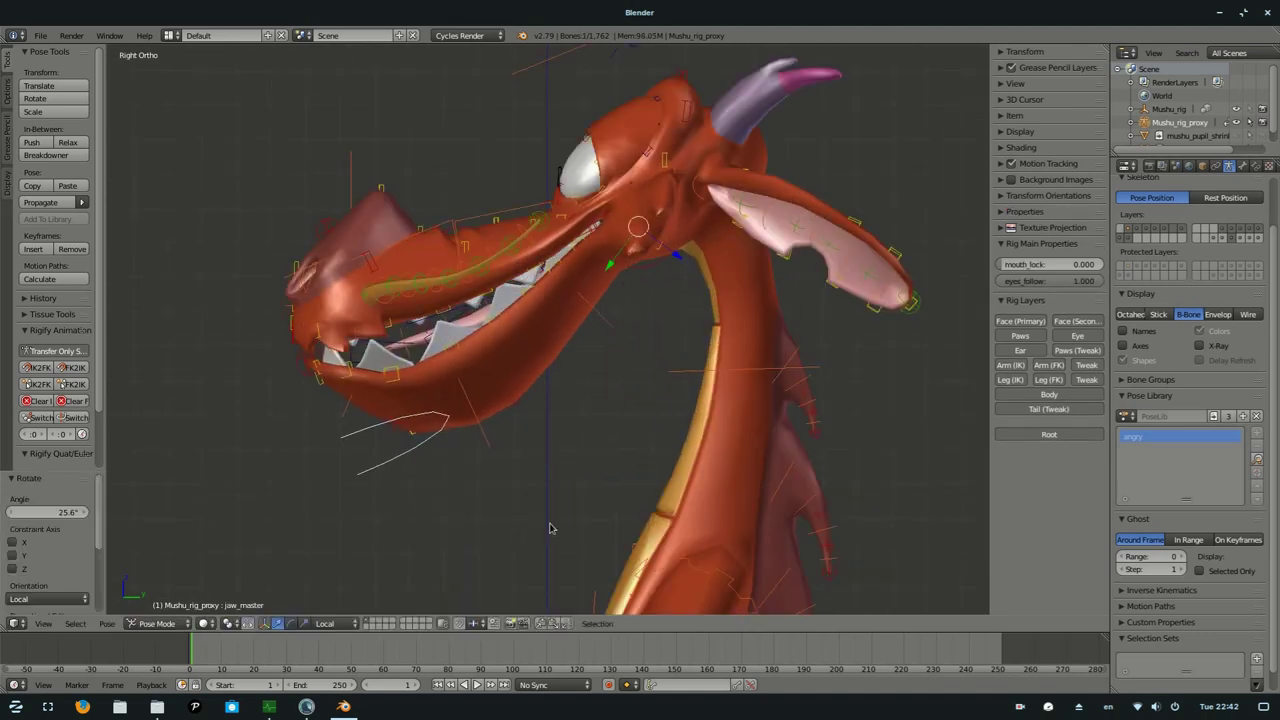
{"action": "right_click", "coordinate": [594, 422]}
{"action": "mouse_move", "coordinate": [621, 377]}
{"action": "middle_mouse_down"}
{"action": "mouse_move", "coordinate": [466, 289]}
{"action": "mouse_move", "coordinate": [634, 321]}
{"action": "middle_mouse_up"}
{"action": "left_click", "coordinate": [639, 330]}
- Reset the upper jaw control's scale and rotate the upper jaw bones upward
{"action": "right_click", "coordinate": [630, 320]}
{"action": "key", "text": "alt+s"}
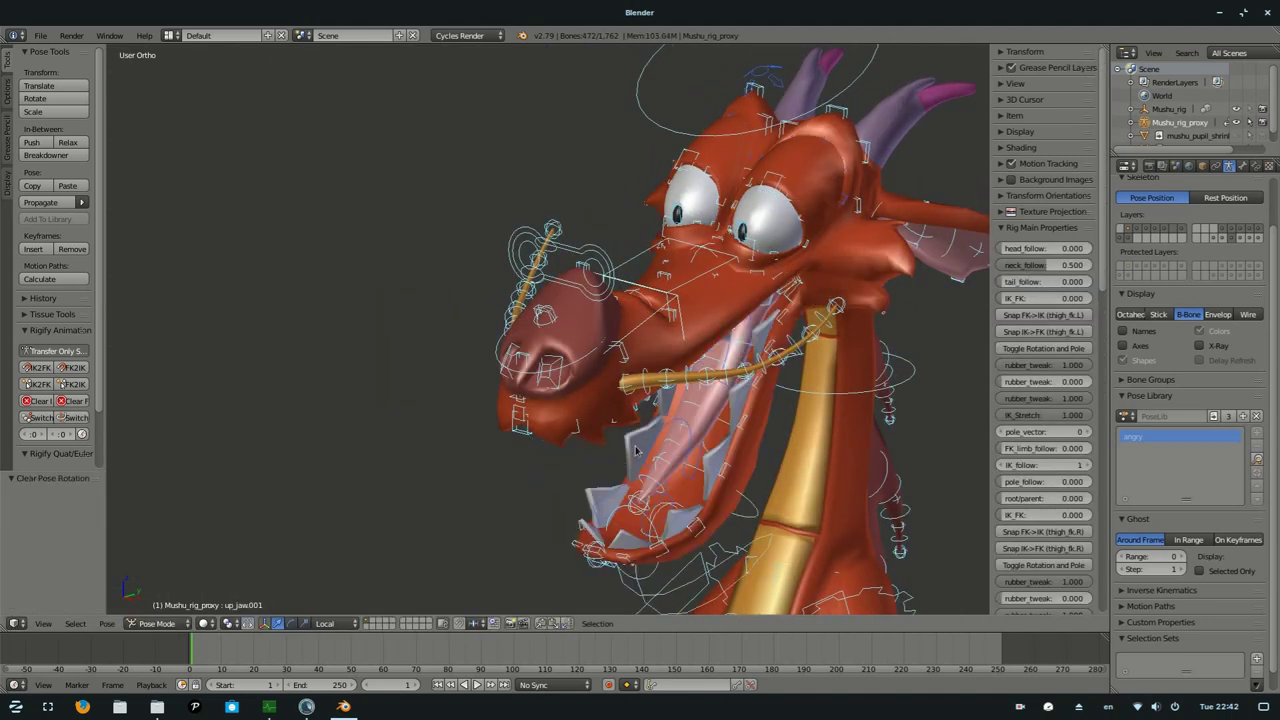
{"action": "right_click", "coordinate": [613, 305]}
{"action": "key", "text": "r"}
{"action": "left_click", "coordinate": [613, 305]}
{"action": "right_click", "coordinate": [613, 305]}
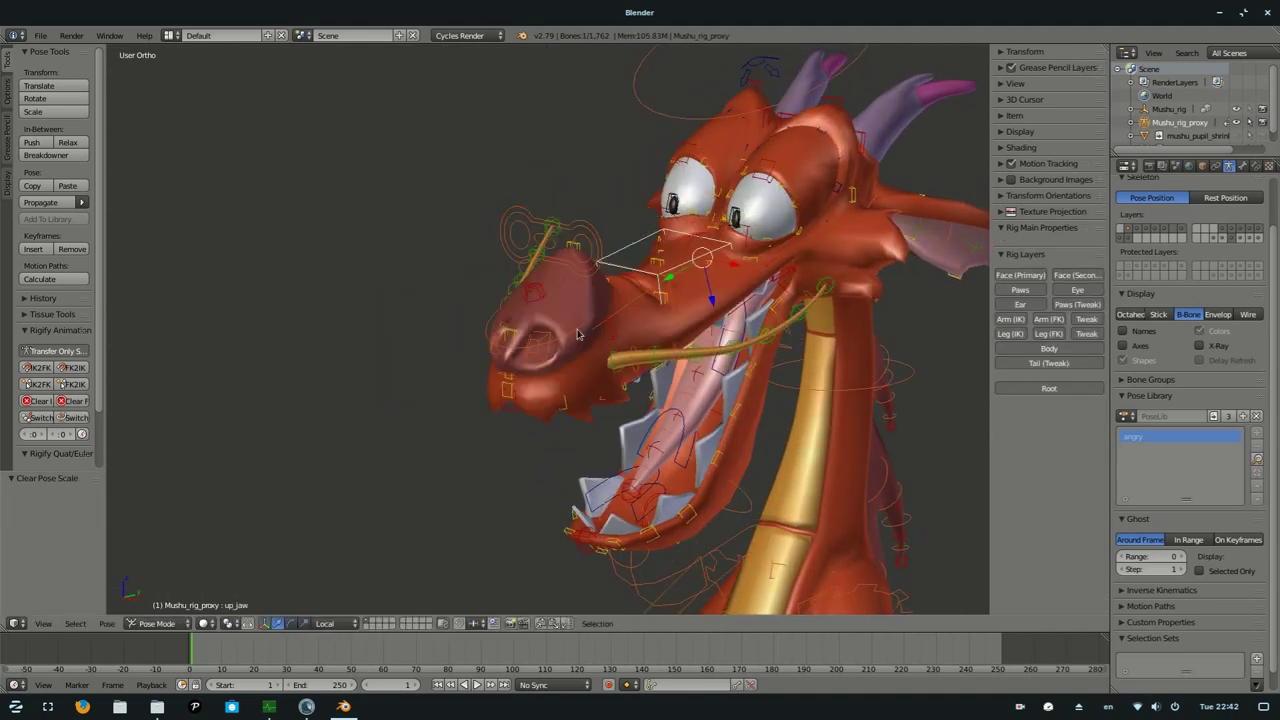
{"action": "mouse_move", "coordinate": [613, 305]}
{"action": "middle_mouse_down"}
{"action": "mouse_move", "coordinate": [651, 386]}
{"action": "mouse_move", "coordinate": [826, 258]}
{"action": "middle_mouse_up"}
{"action": "key", "text": "r"}
{"action": "key", "text": "r"}
{"action": "left_click", "coordinate": [651, 386]}
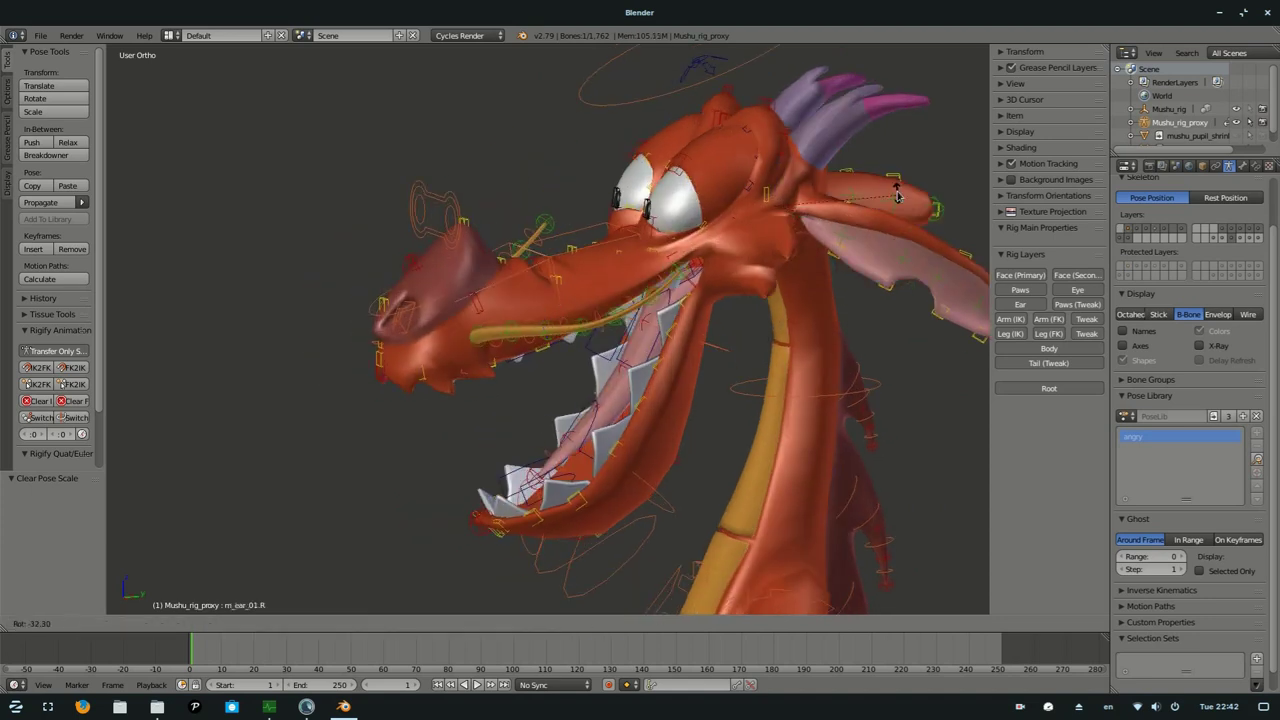
- Finish bending the ear and enable Armature X-Ray so bones show through the body
{"action": "left_click", "coordinate": [897, 195]}
{"action": "middle_click_drag", "start_coordinate": [897, 195], "coordinate": [860, 240]}
{"action": "left_click", "coordinate": [1199, 345]}
- Rotate and move the left ear, then scale it up to 1.44
{"action": "right_click", "coordinate": [883, 263]}
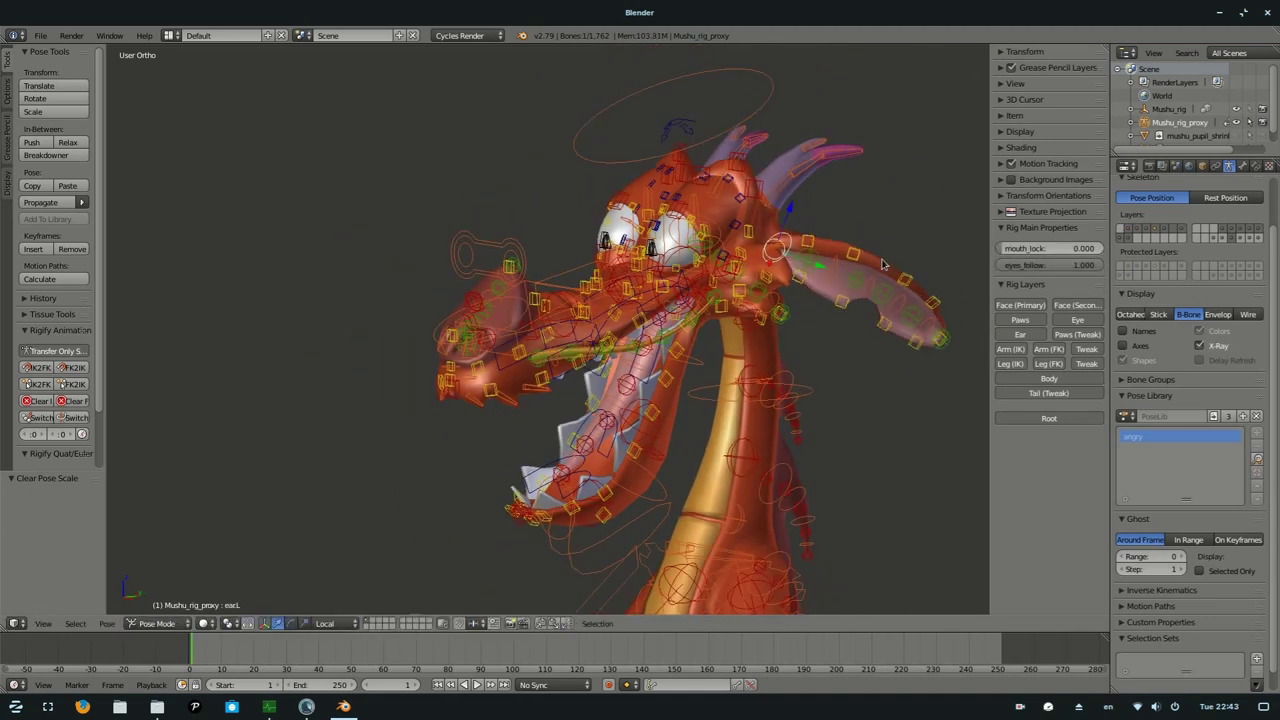
{"action": "right_click", "coordinate": [883, 263]}
{"action": "key", "text": "r"}
{"action": "left_click", "coordinate": [918, 251]}
{"action": "scroll", "coordinate": [918, 251], "scroll_direction": "up", "scroll_amount": 3}
{"action": "key", "text": "g"}
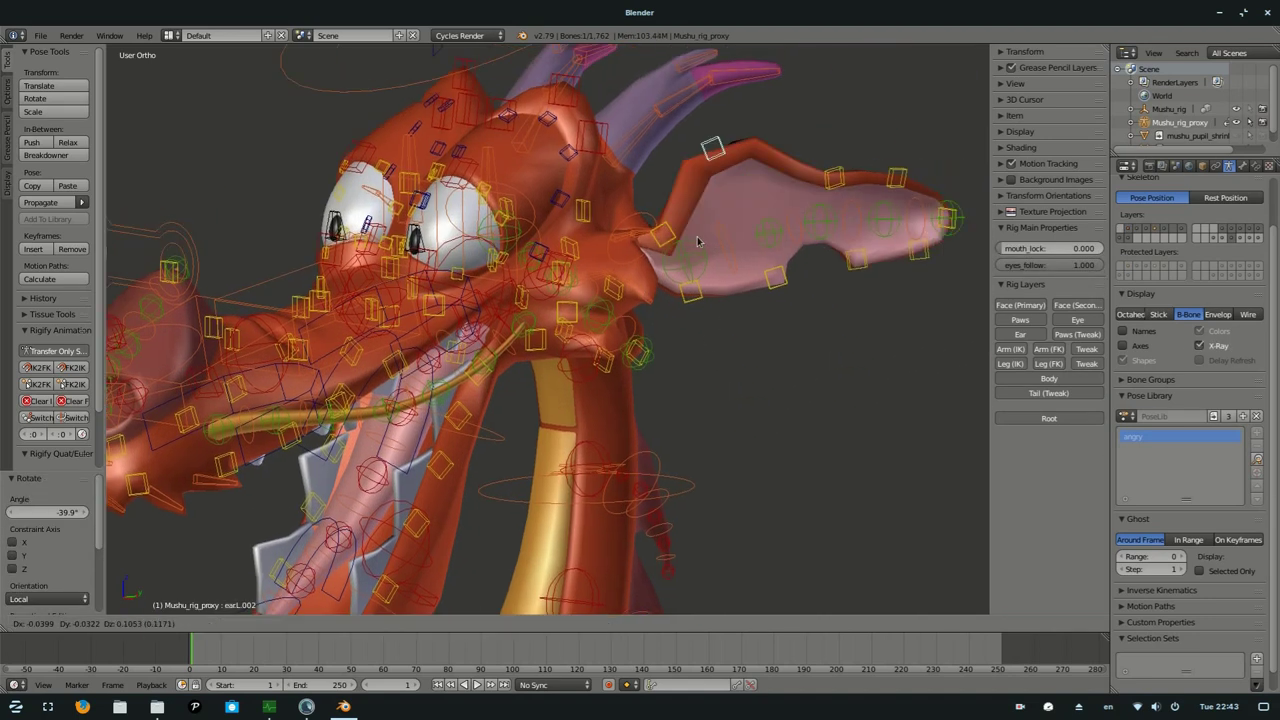
{"action": "key", "text": "s"}
{"action": "left_click", "coordinate": [909, 276]}
{"action": "middle_click_drag", "start_coordinate": [909, 276], "coordinate": [809, 390]}
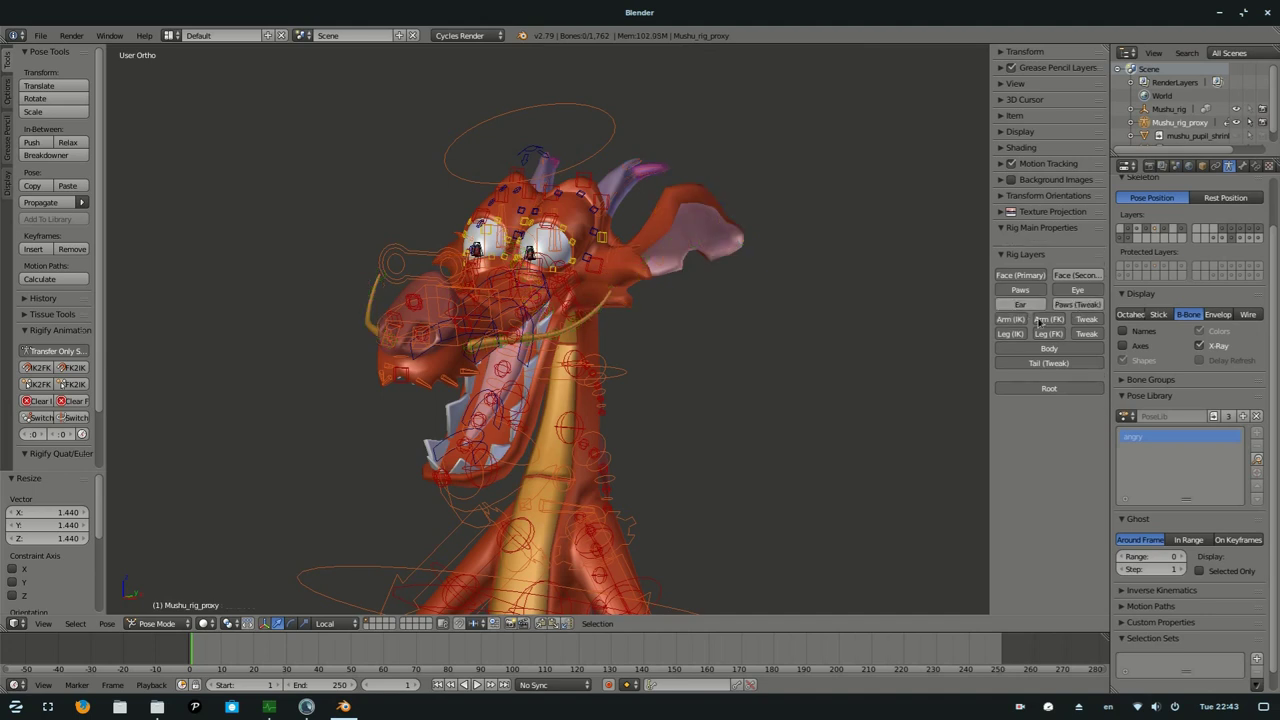
- Move the eyes control to shift Mushu's pupils to a new position
{"action": "middle_click_drag", "start_coordinate": [600, 350], "coordinate": [560, 330]}
{"action": "right_click", "coordinate": [343, 214]}
{"action": "middle_click_drag", "start_coordinate": [360, 220], "coordinate": [420, 240]}
{"action": "key", "text": "g"}
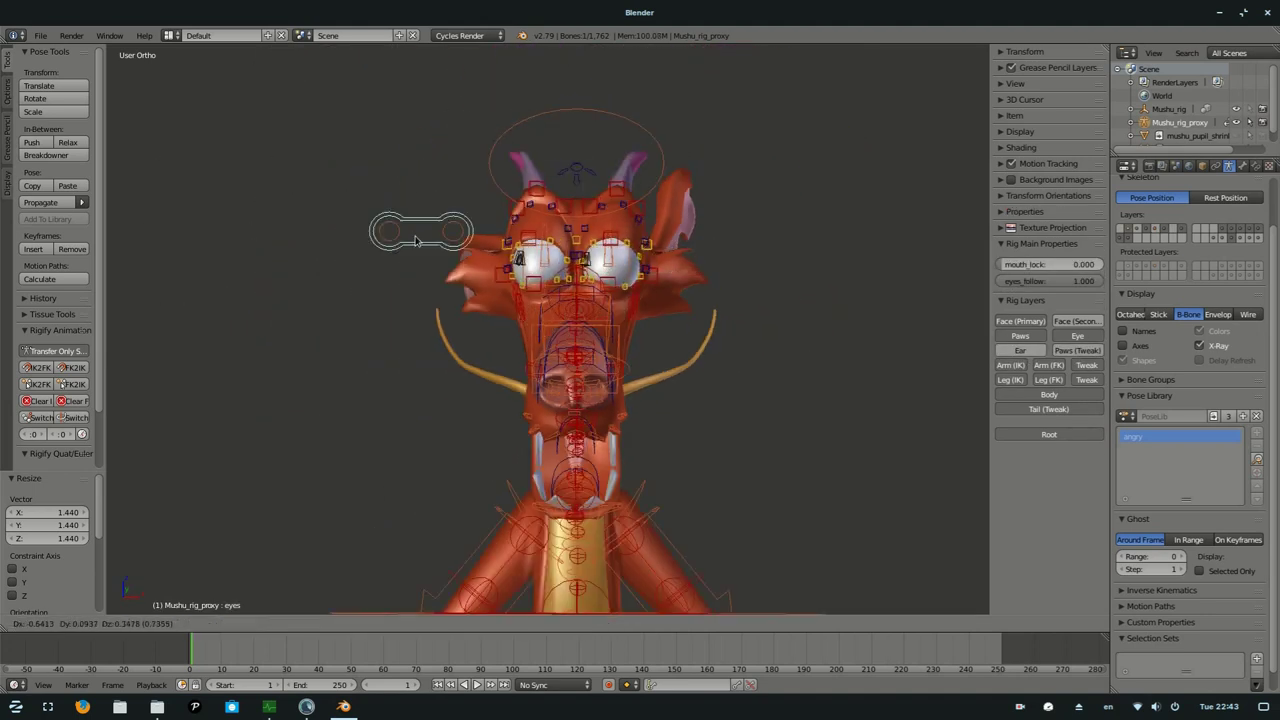
{"action": "left_click", "coordinate": [877, 143]}
{"action": "middle_click_drag", "start_coordinate": [877, 143], "coordinate": [555, 178]}
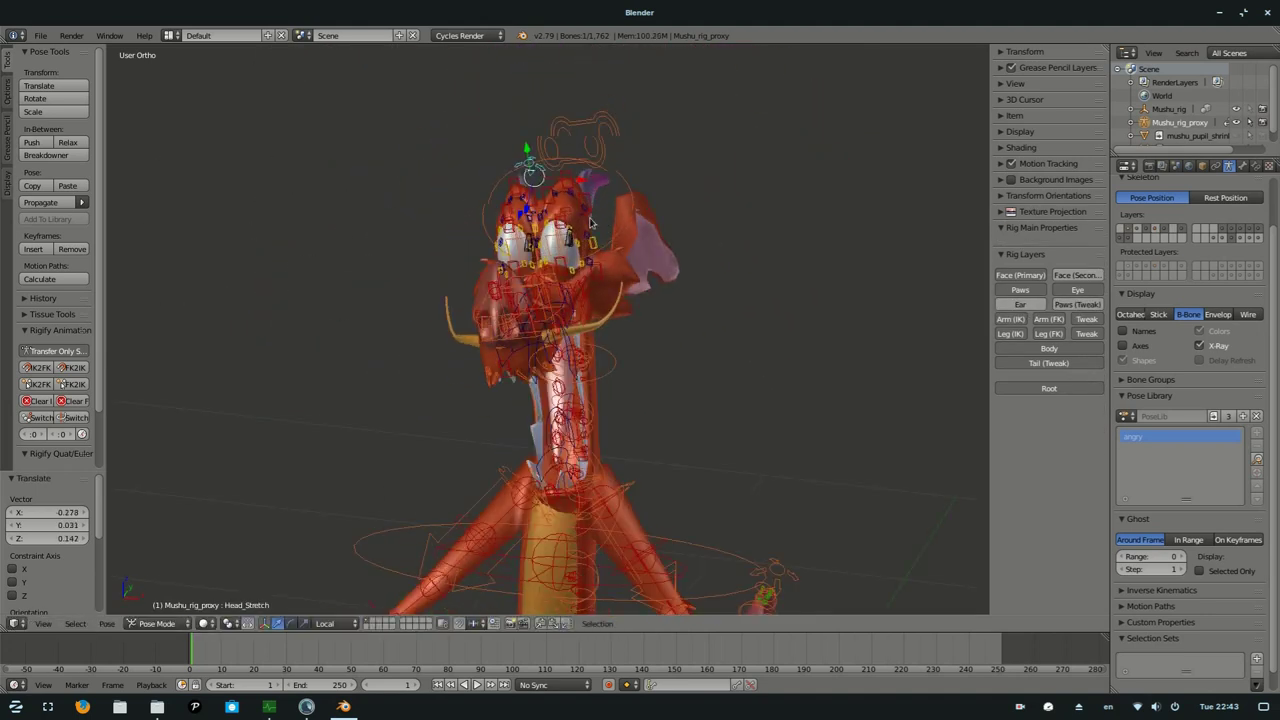
{"action": "left_click", "coordinate": [407, 283]}
{"action": "scroll", "coordinate": [430, 280], "scroll_direction": "up", "scroll_amount": 4}
{"action": "right_click", "coordinate": [617, 117]}
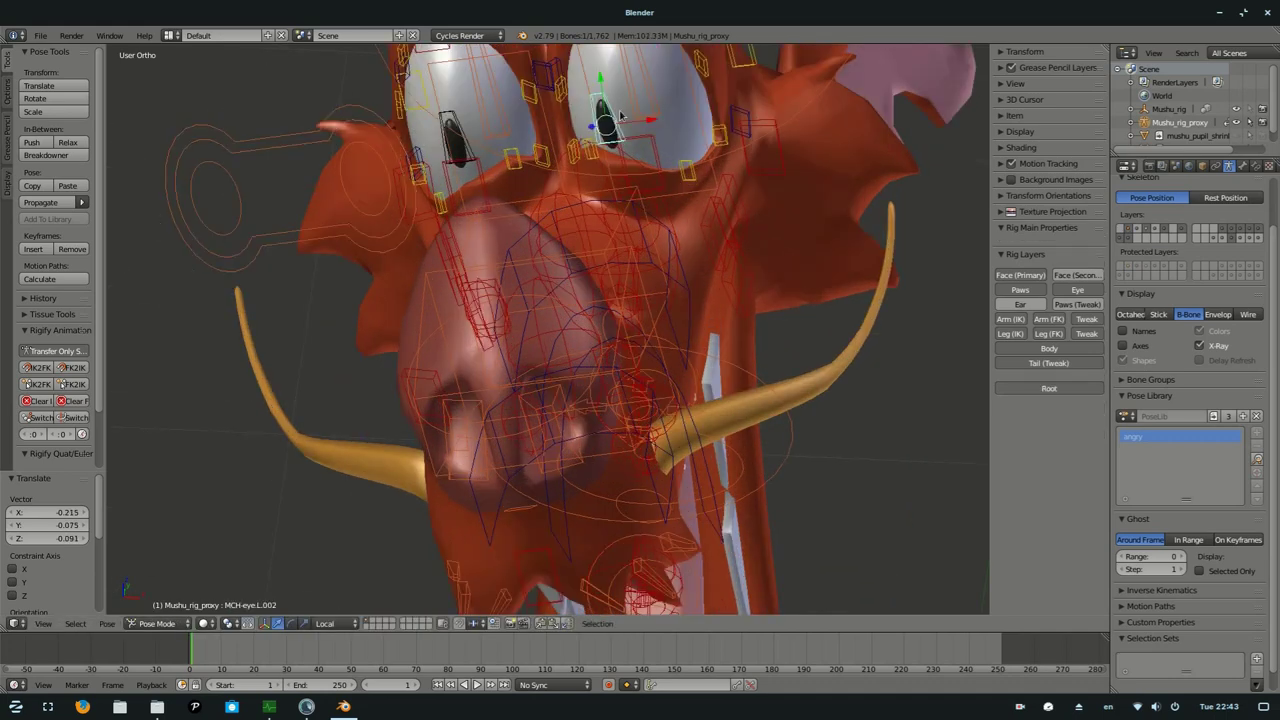
{"action": "scroll", "coordinate": [652, 148], "scroll_direction": "down", "scroll_amount": 3}
{"action": "middle_click_drag", "start_coordinate": [652, 148], "coordinate": [437, 343]}
- Rotate jaw_master about 19.5° to open the jaw further, viewed from Right Ortho
{"action": "right_click", "coordinate": [405, 510]}
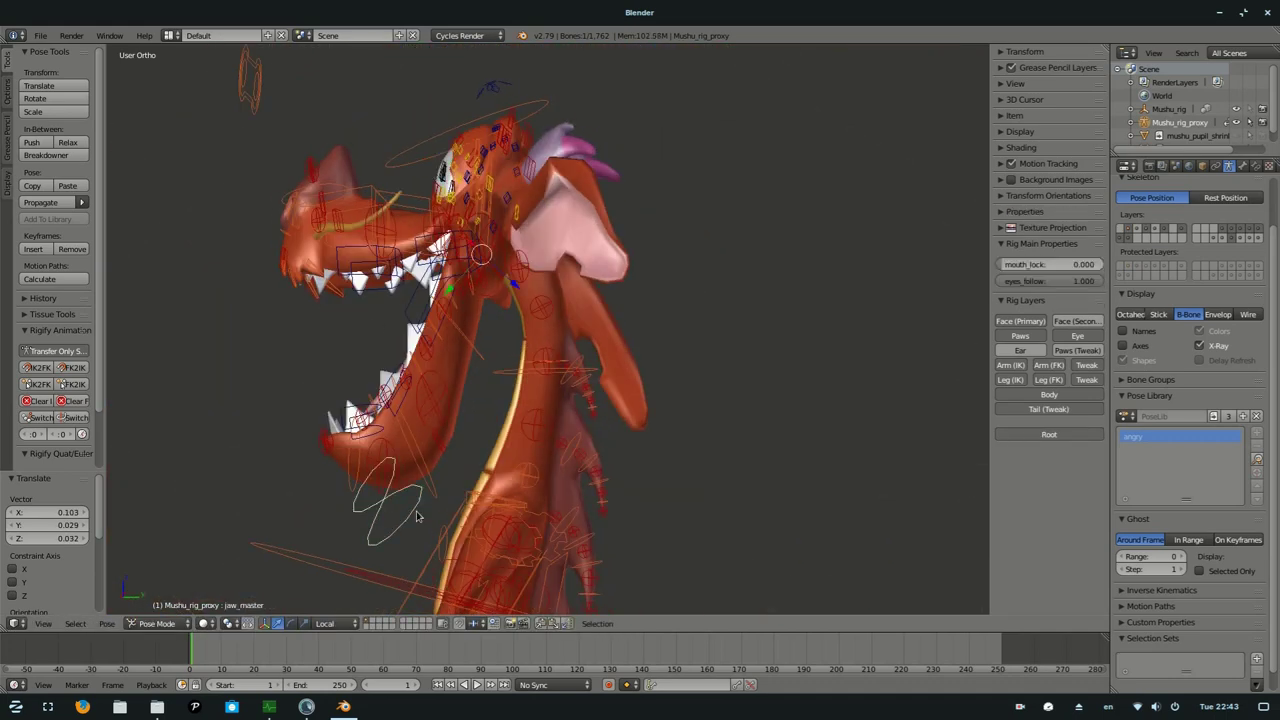
{"action": "key", "text": "r"}
{"action": "left_click", "coordinate": [541, 471]}
{"action": "middle_click_drag", "start_coordinate": [541, 471], "coordinate": [497, 341]}
{"action": "key", "text": "r"}
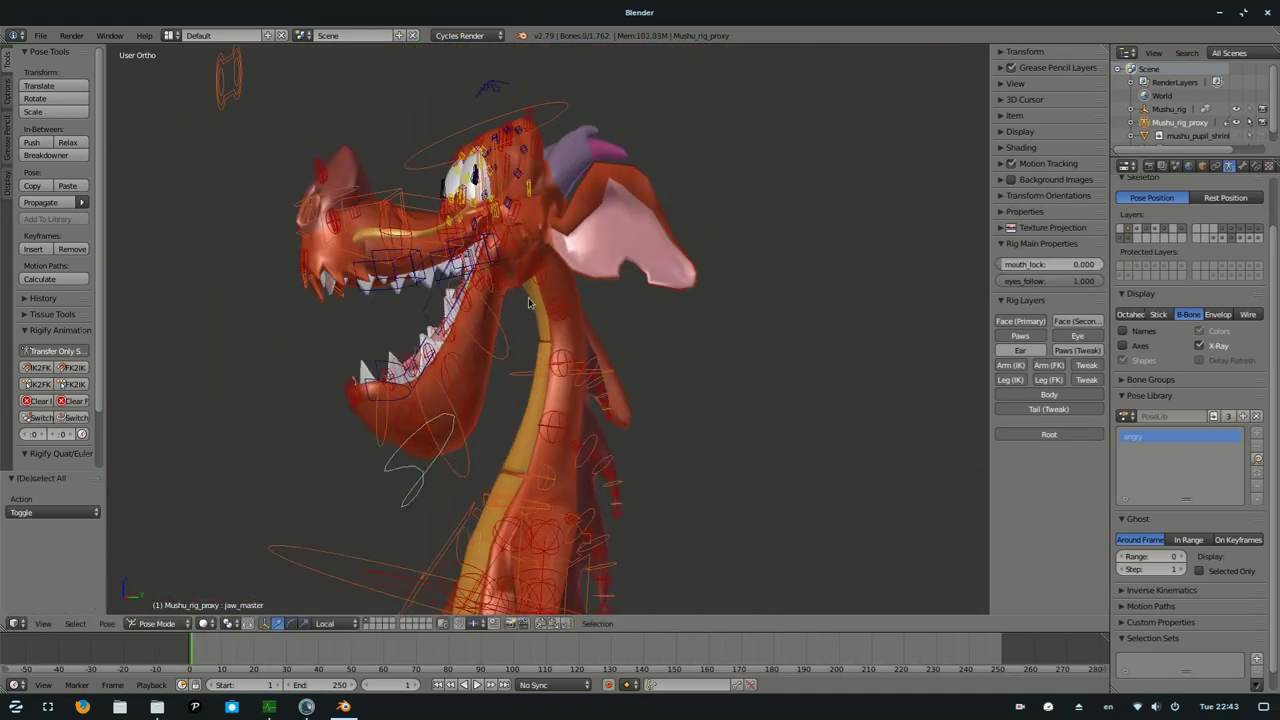
{"action": "key", "text": "KP_3"}
{"action": "scroll", "coordinate": [530, 303], "scroll_direction": "up", "scroll_amount": 3}
{"action": "scroll", "coordinate": [500, 300], "scroll_direction": "up", "scroll_amount": 2}
- Reset and move the tongue bone, then reposition tweak_tongue so it curls past the lower teeth
{"action": "scroll", "coordinate": [480, 295], "scroll_direction": "down", "scroll_amount": 1}
{"action": "right_click", "coordinate": [431, 262]}
{"action": "key", "text": "alt+s"}
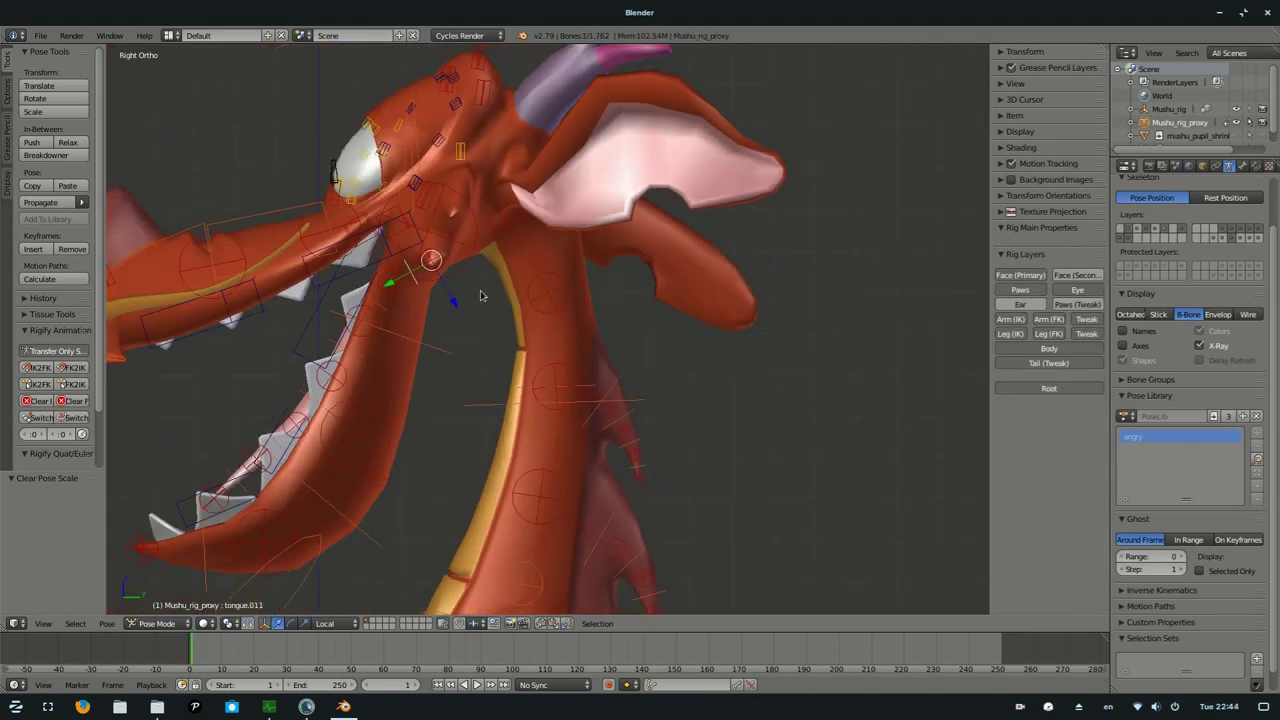
{"action": "key", "text": "g"}
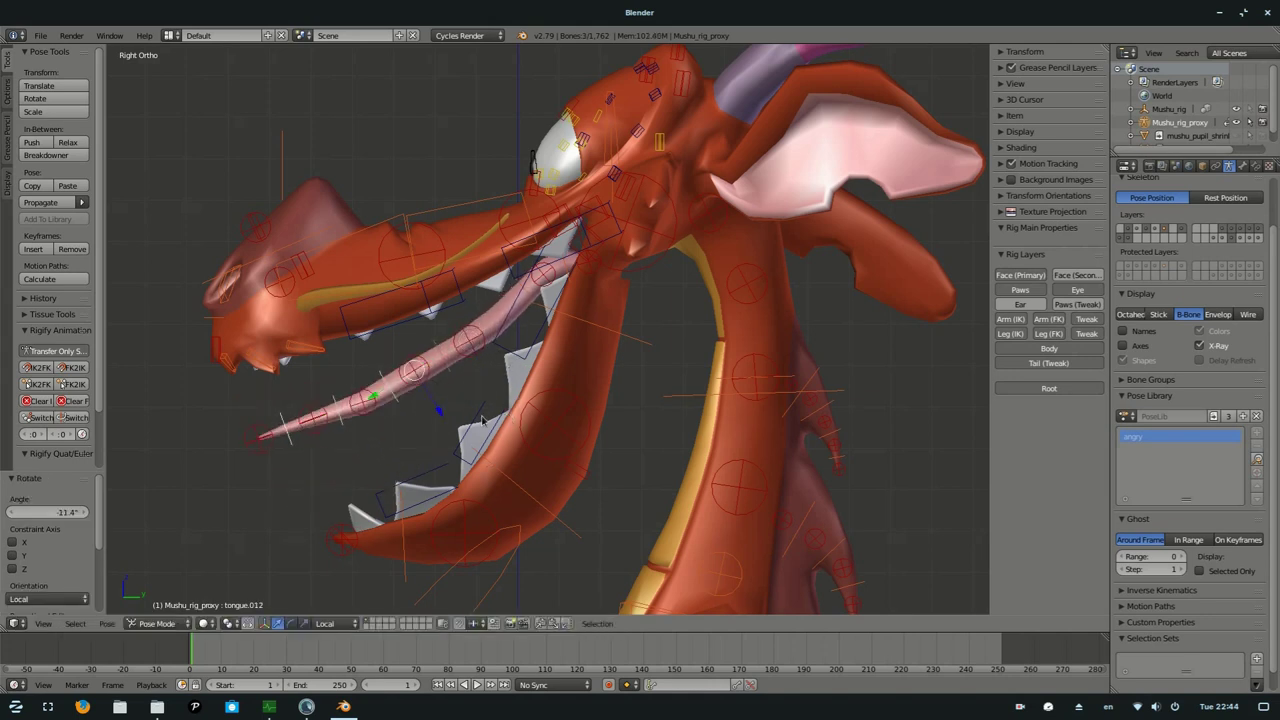
{"action": "right_click", "coordinate": [440, 437]}
{"action": "scroll", "coordinate": [427, 450], "scroll_direction": "up", "scroll_amount": 1}
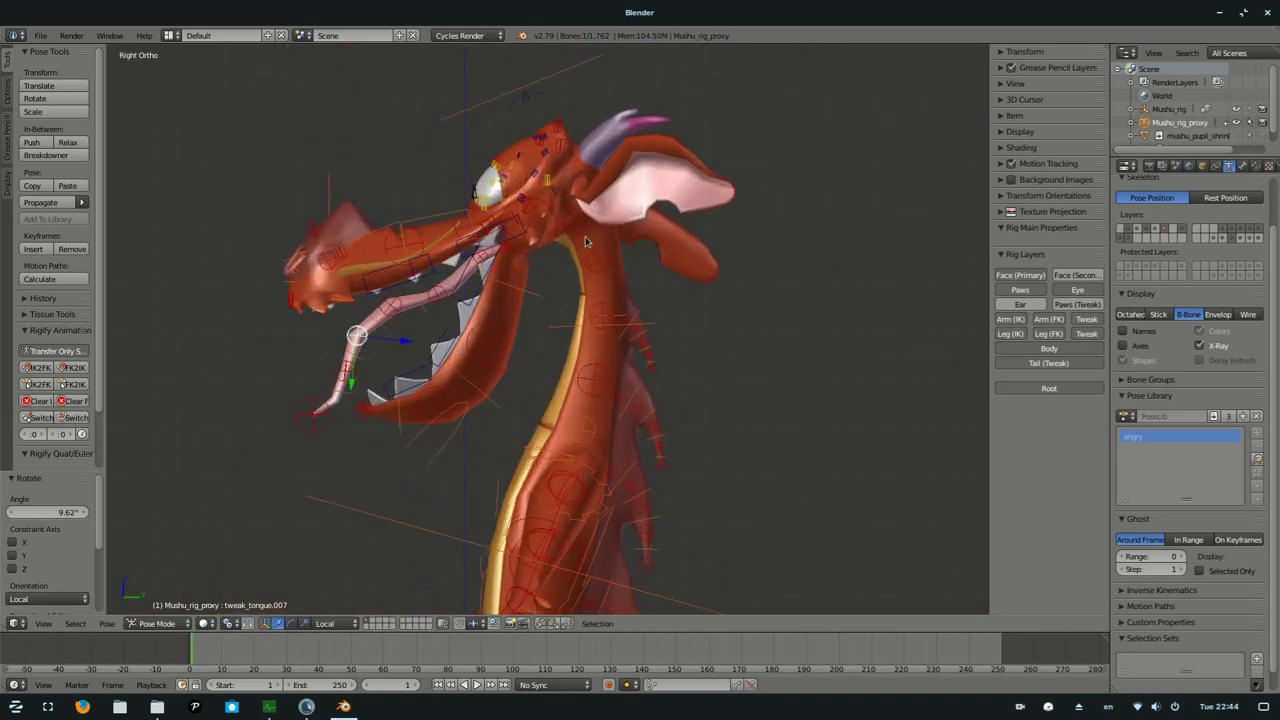
{"action": "left_click", "coordinate": [523, 351]}
{"action": "scroll", "coordinate": [523, 266], "scroll_direction": "up", "scroll_amount": 5}
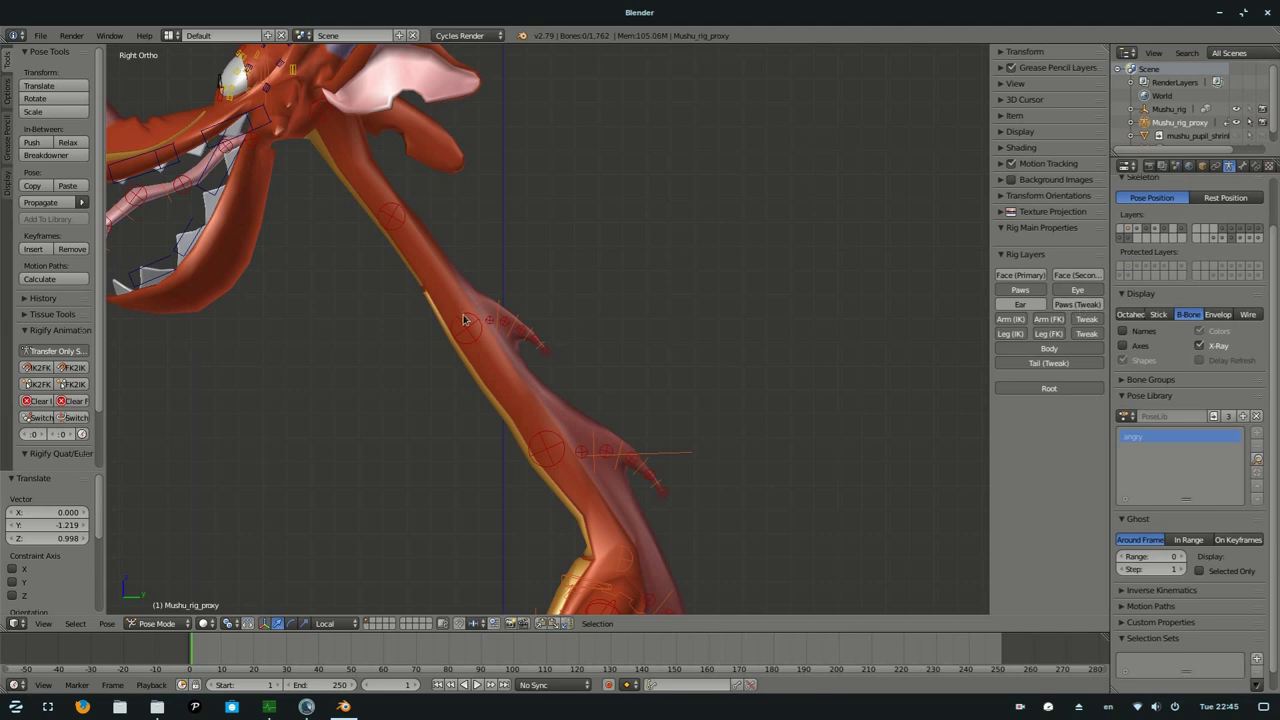
- Move two tweak_spine neck controls and rotate the neck to thrust the head forward and up
{"action": "right_click", "coordinate": [463, 320]}
{"action": "key", "text": "g"}
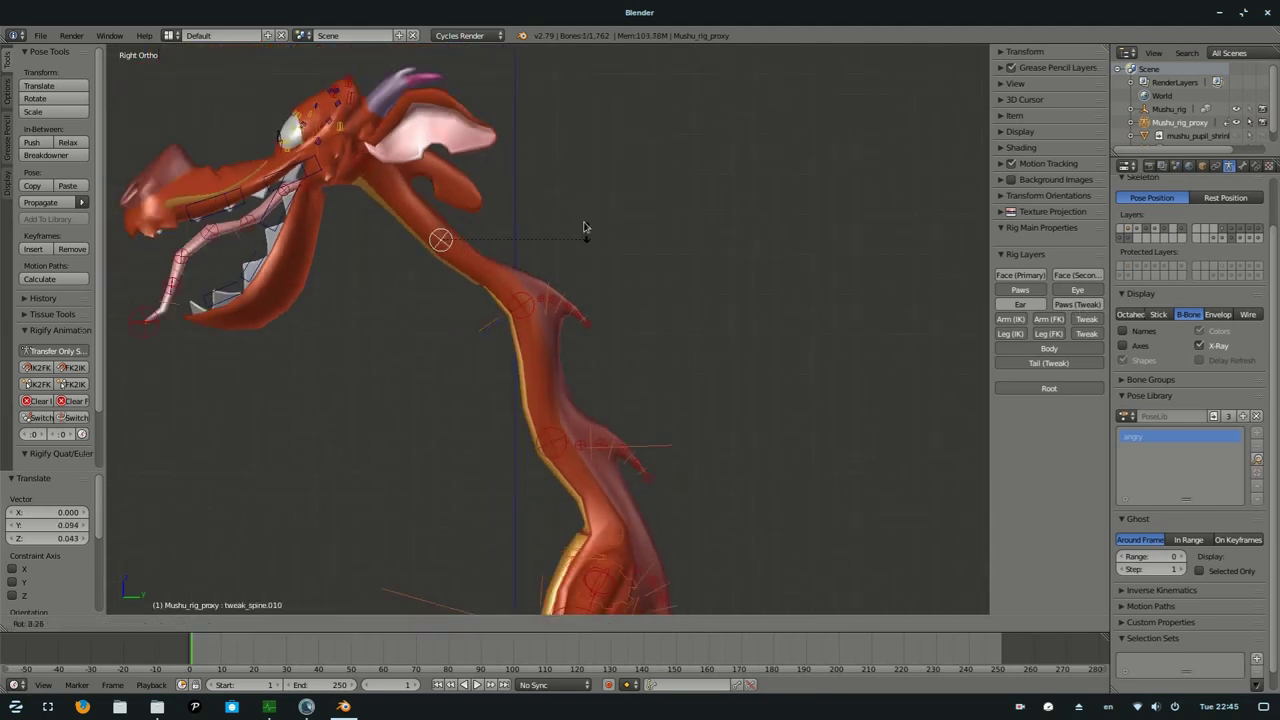
{"action": "right_click", "coordinate": [540, 302]}
{"action": "scroll", "coordinate": [551, 300], "scroll_direction": "up", "scroll_amount": 2}
{"action": "key", "text": "g"}
{"action": "left_click", "coordinate": [508, 326]}
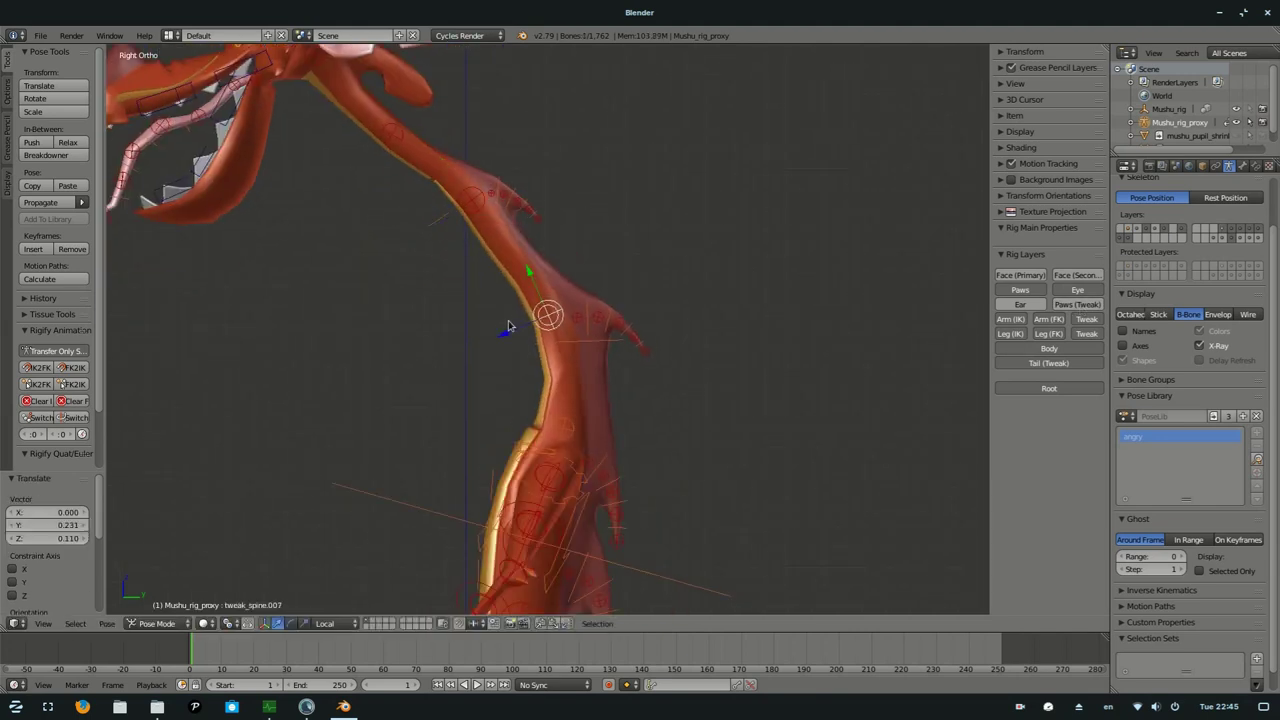
{"action": "key", "text": "r"}
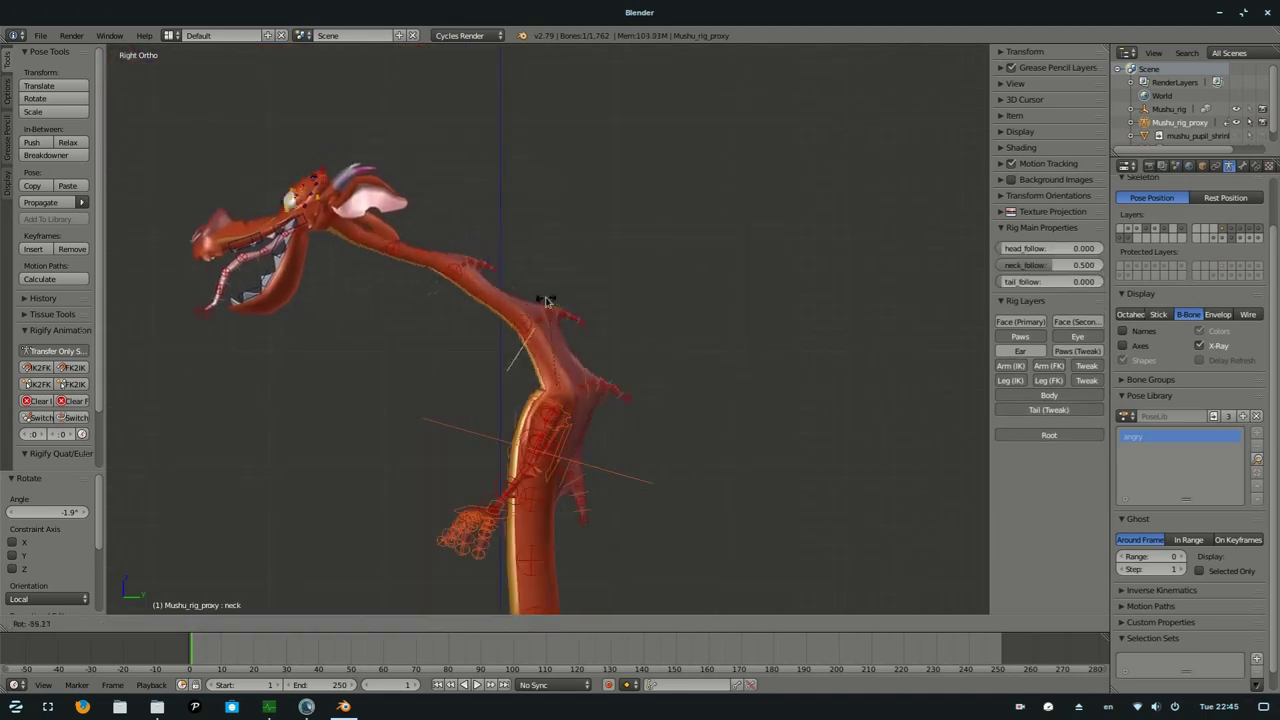
{"action": "left_click", "coordinate": [597, 268]}
{"action": "key", "text": "r"}
{"action": "key", "text": "Escape"}
- Select all bones, clear their rotation and scale, then pick the chest bone
{"action": "key", "text": "a"}
{"action": "key", "text": "alt+r"}
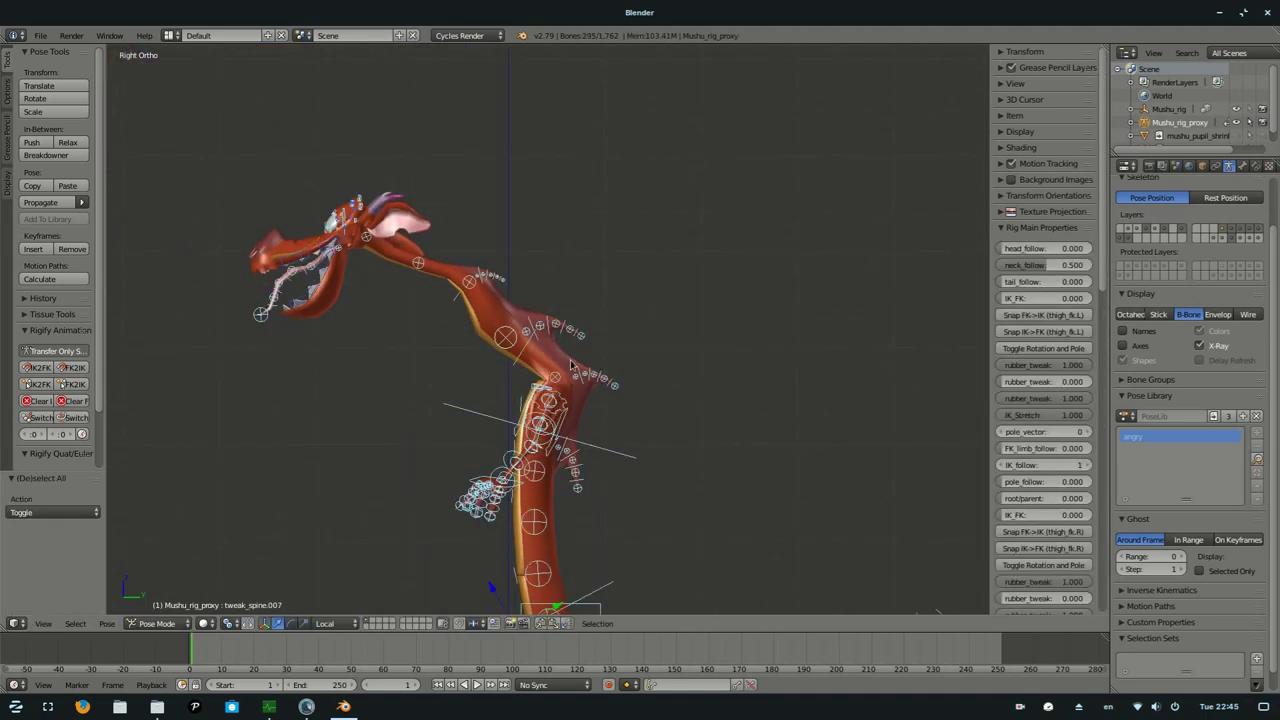
{"action": "key", "text": "alt+s"}
{"action": "scroll", "coordinate": [813, 467], "scroll_direction": "down", "scroll_amount": 2}
{"action": "right_click", "coordinate": [615, 383]}
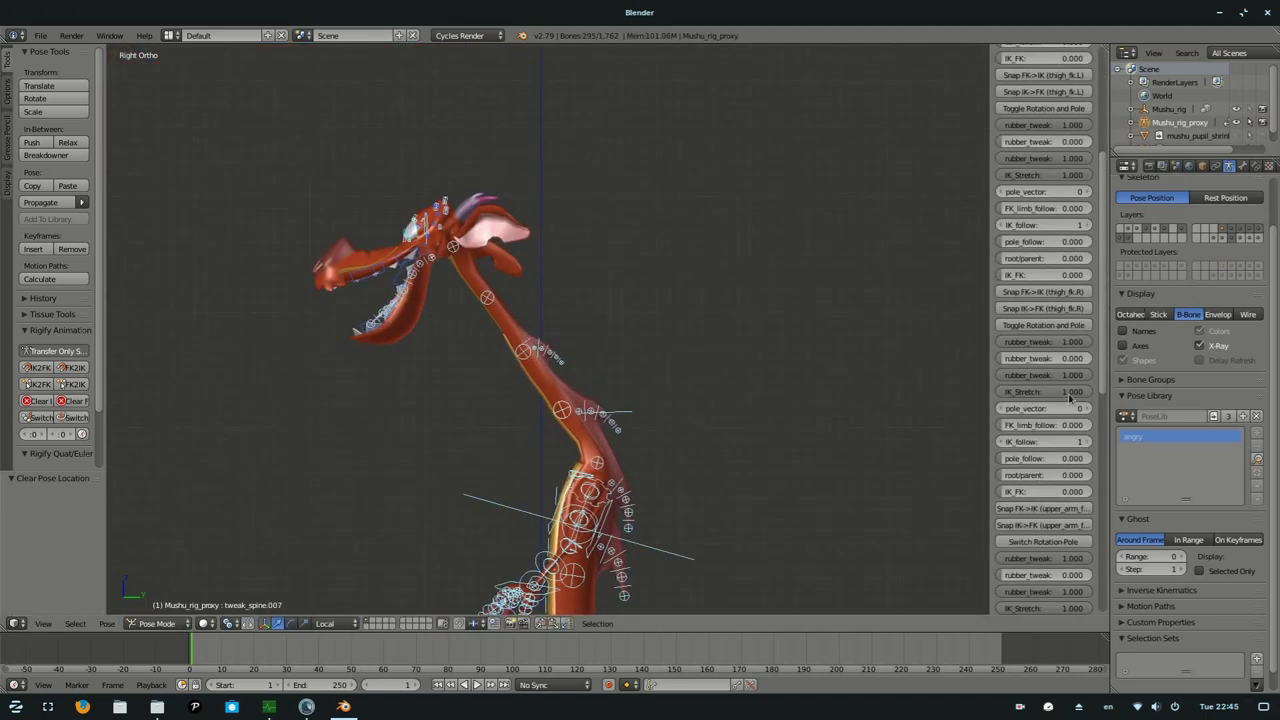
{"action": "scroll", "coordinate": [1040, 205], "scroll_direction": "up", "scroll_amount": 5}
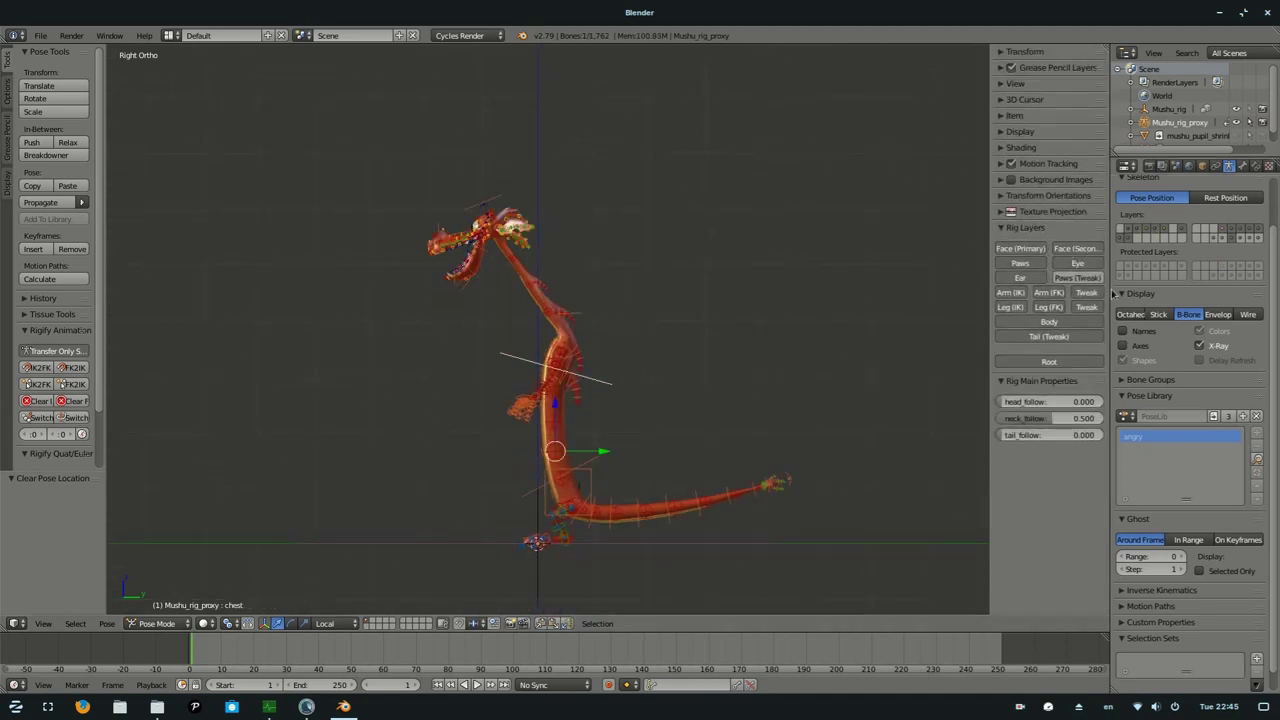
- Rotate and move the chest control in Right Ortho to tip the chest forward
{"action": "key", "text": "a"}
{"action": "middle_click_drag", "start_coordinate": [662, 352], "coordinate": [753, 355]}
{"action": "scroll", "coordinate": [711, 323], "scroll_direction": "up", "scroll_amount": 4}
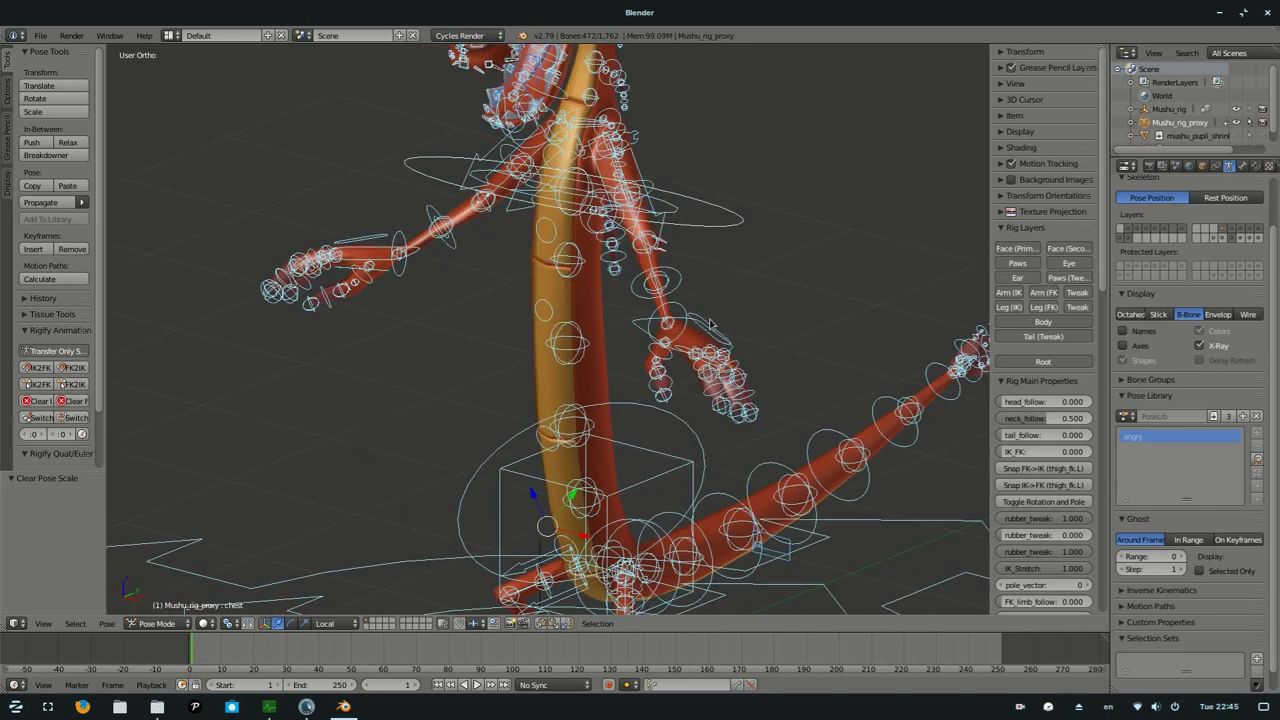
{"action": "right_click", "coordinate": [547, 527]}
{"action": "key", "text": "KP_3"}
{"action": "key", "text": "r"}
{"action": "left_click", "coordinate": [588, 444]}
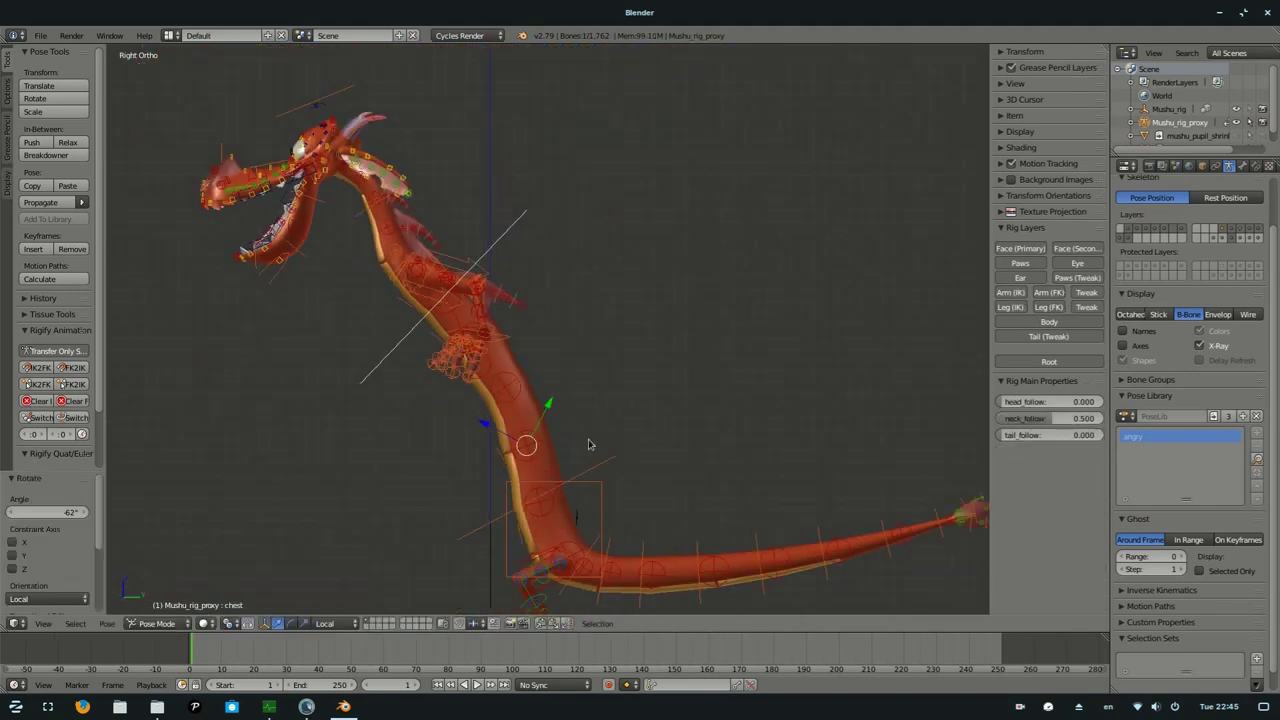
{"action": "key", "text": "g"}
{"action": "left_click", "coordinate": [572, 353]}
{"action": "key", "text": "s"}
{"action": "left_click", "coordinate": [686, 370]}
- Clear the chest bone's accidental scale with Alt+S and cancel the torso rotation
{"action": "middle_click_drag", "start_coordinate": [560, 360], "coordinate": [466, 371]}
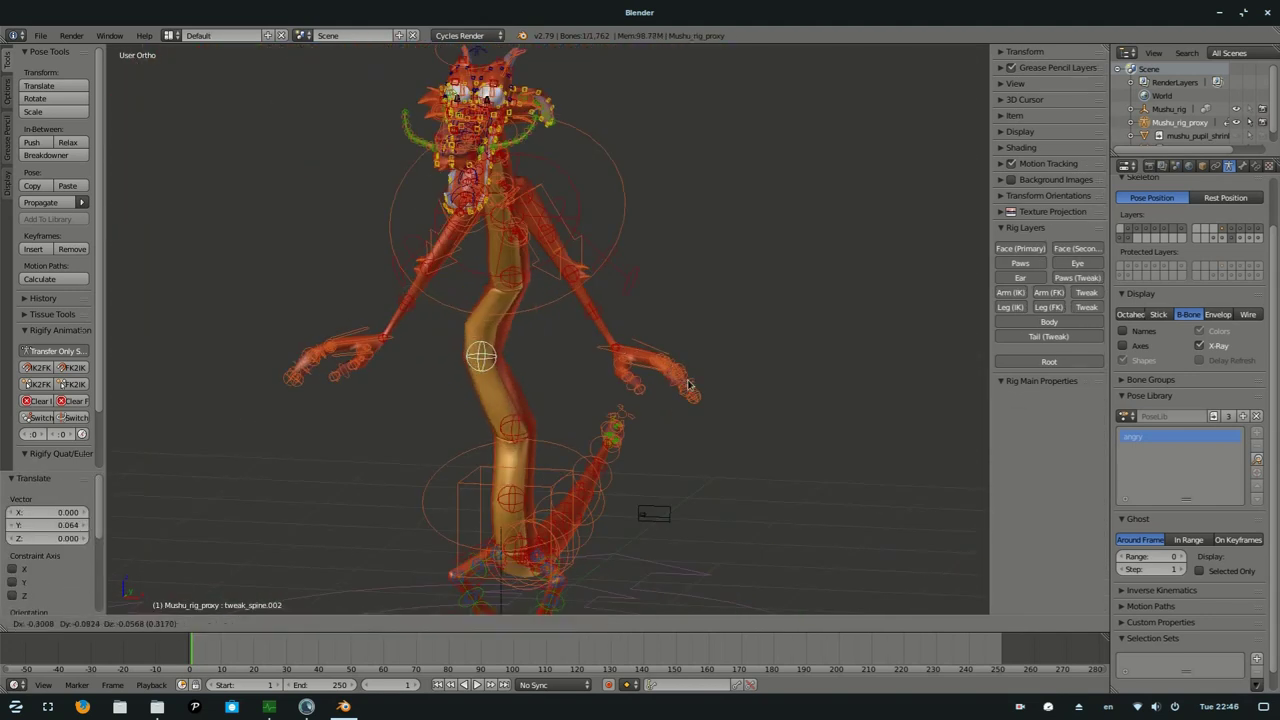
{"action": "scroll", "coordinate": [703, 386], "scroll_direction": "up", "scroll_amount": 3}
{"action": "key", "text": "alt+s"}
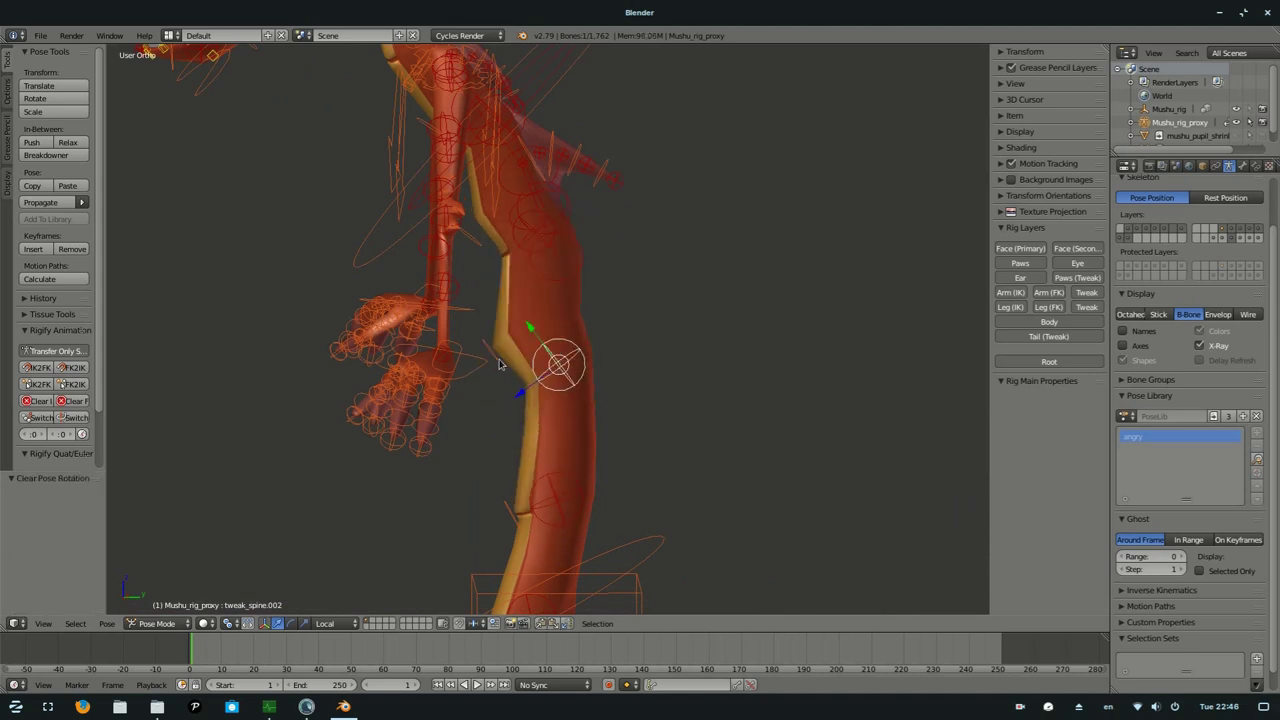
{"action": "scroll", "coordinate": [579, 352], "scroll_direction": "down", "scroll_amount": 4}
{"action": "right_click", "coordinate": [520, 398]}
{"action": "key", "text": "r"}
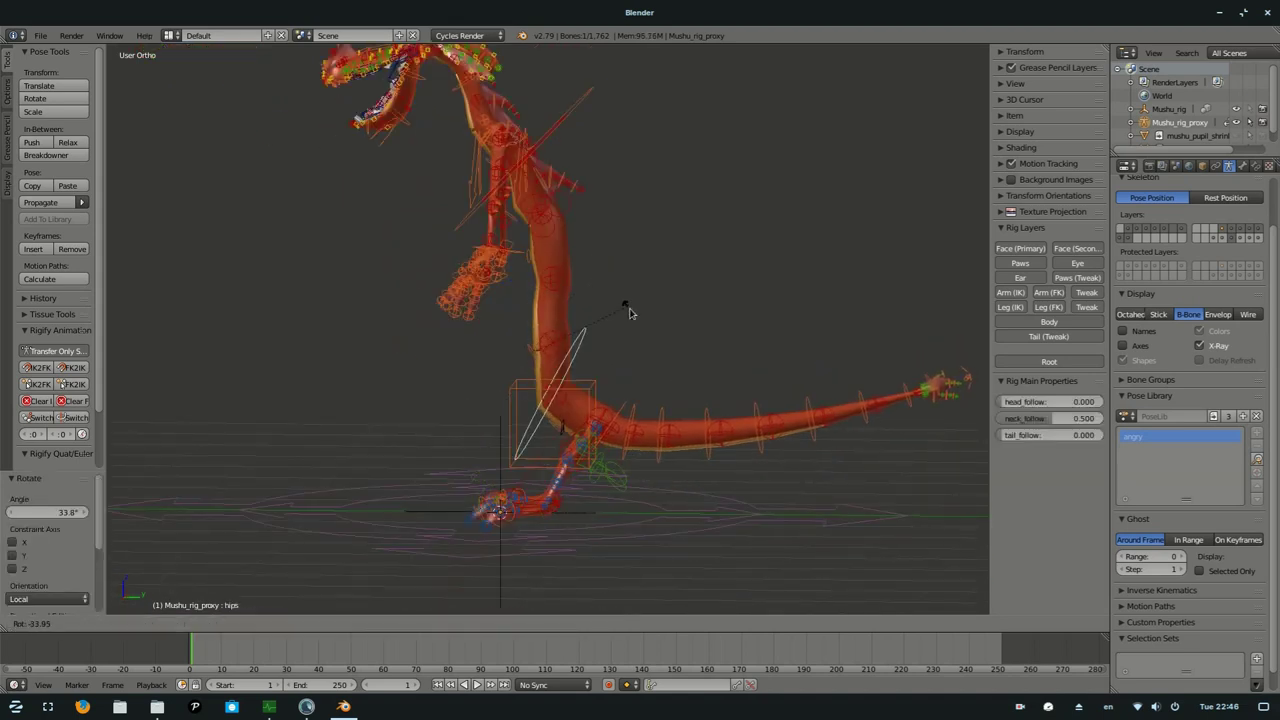
{"action": "key", "text": "Escape"}
{"action": "key", "text": "KP_3"}
- Rotate the tail tip bone upward and bend the middle tail tweak bone downward
{"action": "scroll", "coordinate": [636, 285], "scroll_direction": "up", "scroll_amount": 4}
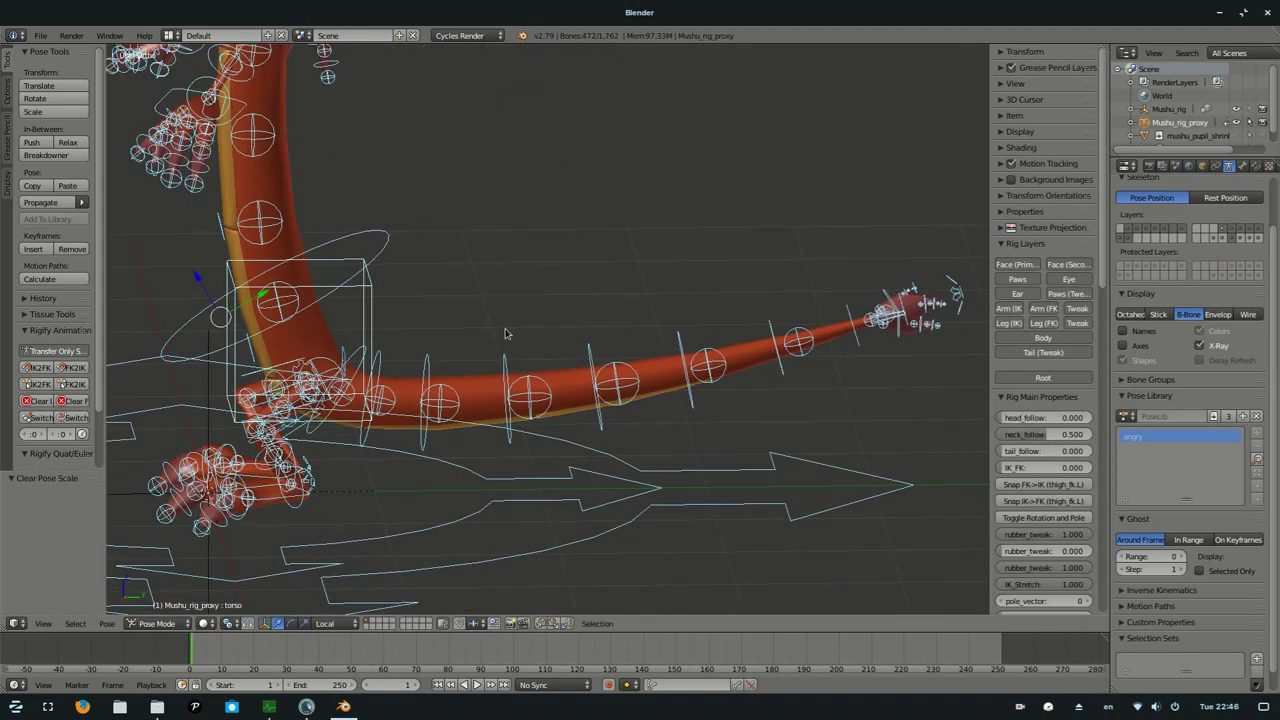
{"action": "right_click", "coordinate": [858, 255]}
{"action": "key", "text": "r"}
{"action": "left_click", "coordinate": [648, 240]}
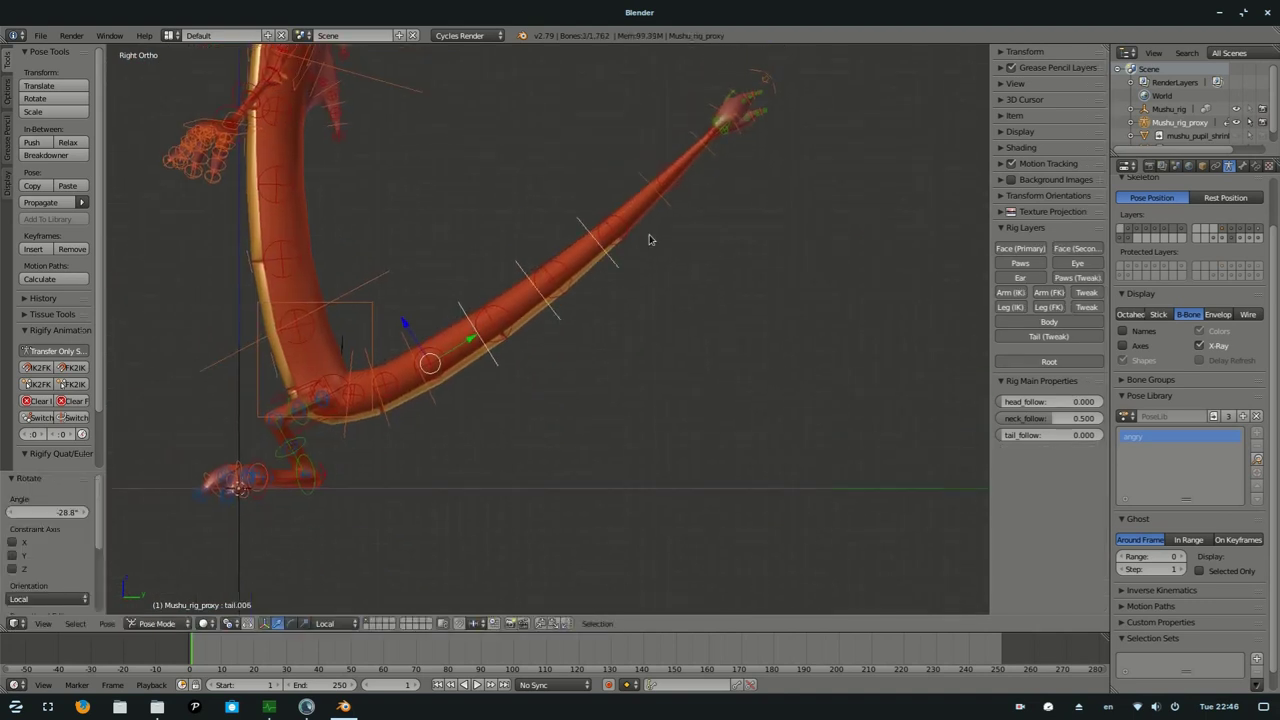
{"action": "right_click", "coordinate": [430, 362]}
{"action": "key", "text": "r"}
{"action": "left_click", "coordinate": [600, 330]}
- Lift the middle tail section upward, reset its scale, and select the tail master control
{"action": "scroll", "coordinate": [505, 338], "scroll_direction": "up", "scroll_amount": 1}
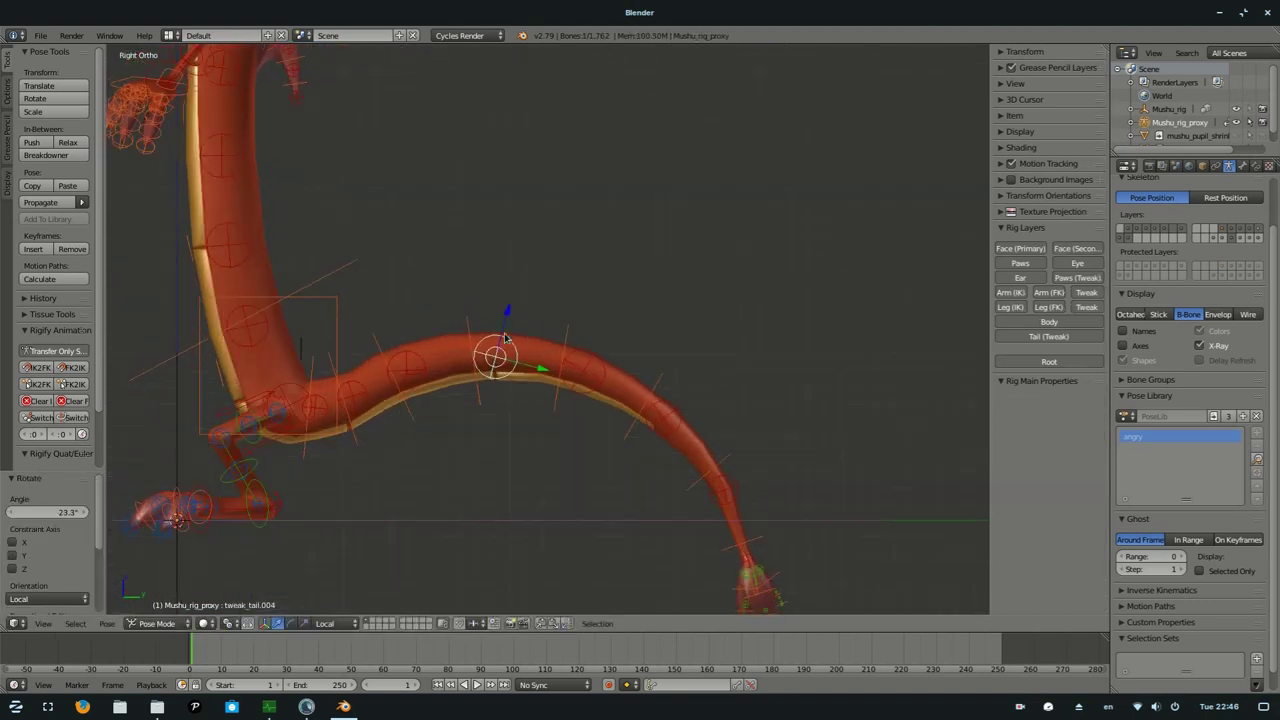
{"action": "key", "text": "g"}
{"action": "left_click", "coordinate": [537, 216]}
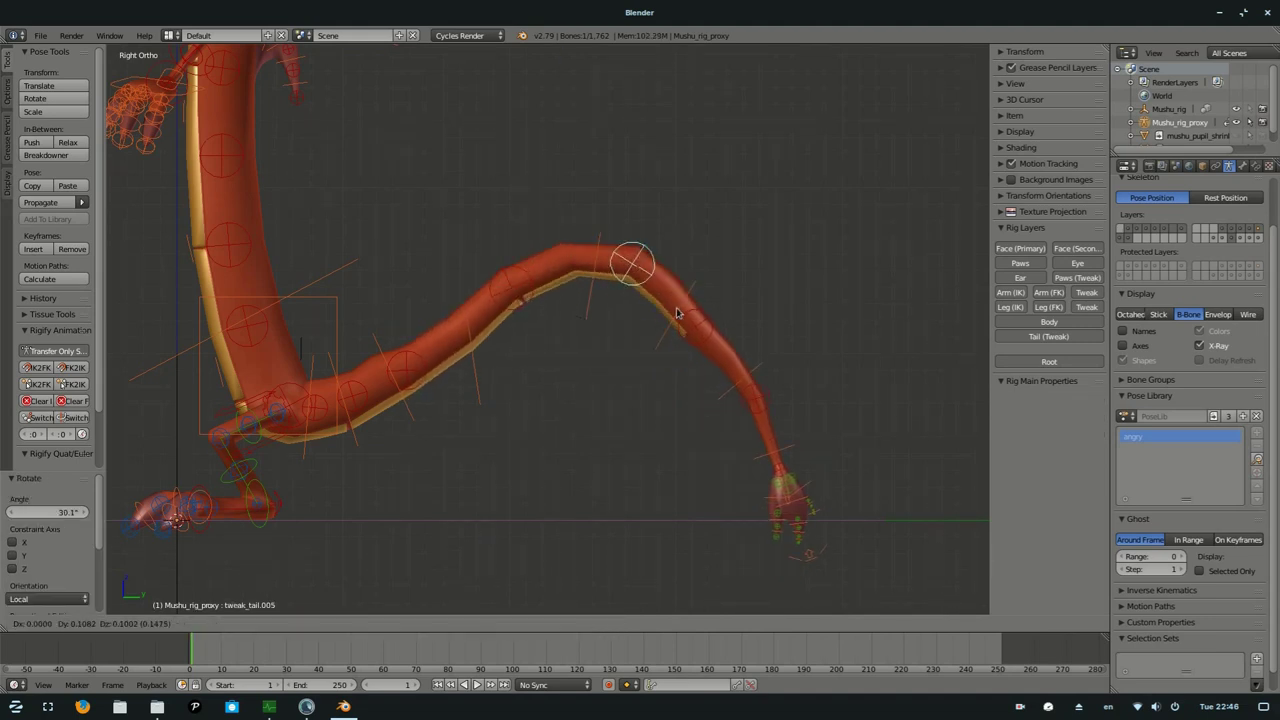
{"action": "key", "text": "alt+s"}
{"action": "right_click", "coordinate": [600, 343]}
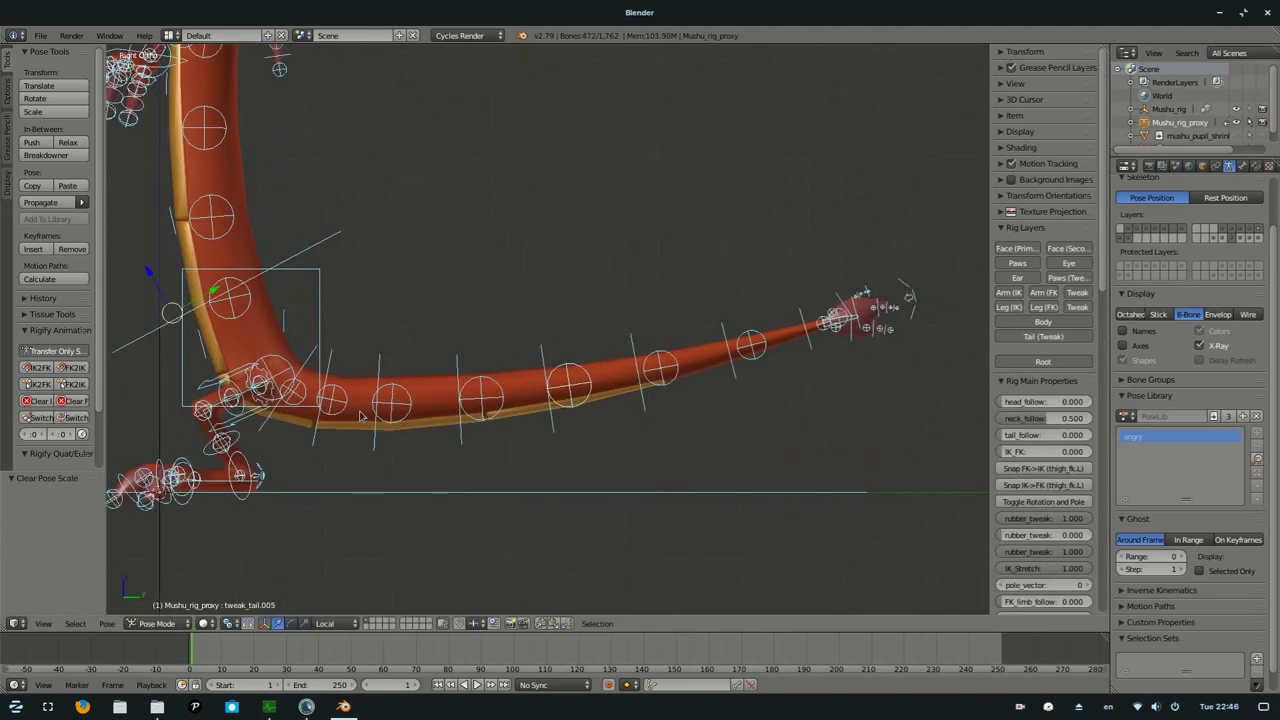
{"action": "mouse_move", "coordinate": [600, 343]}
{"action": "middle_mouse_down"}
{"action": "mouse_move", "coordinate": [645, 150]}
{"action": "mouse_move", "coordinate": [711, 265]}
{"action": "middle_mouse_up"}
{"action": "scroll", "coordinate": [557, 346], "scroll_direction": "up", "scroll_amount": 3}
- Rotate the tail copy-rotation control and the tail master, checking from the right side view
{"action": "right_click", "coordinate": [477, 443]}
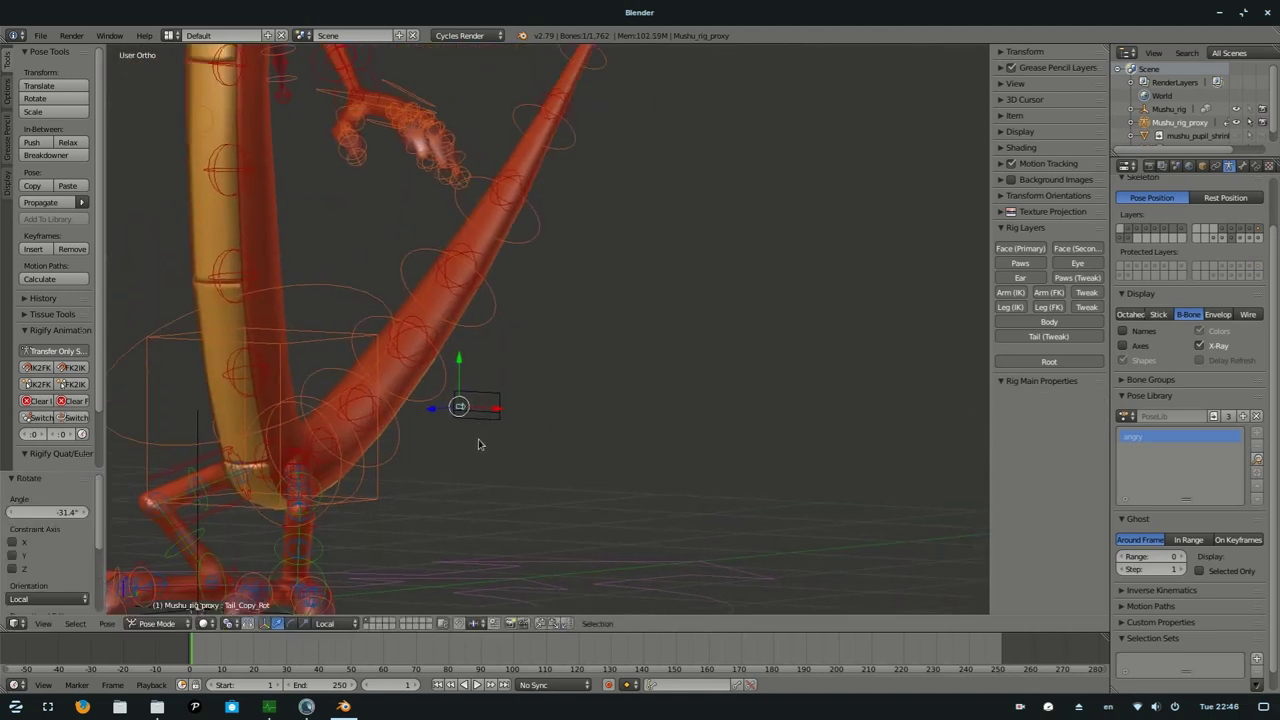
{"action": "key", "text": "r"}
{"action": "left_click", "coordinate": [515, 391]}
{"action": "key", "text": "ctrl+z"}
{"action": "key", "text": "KP_3"}
{"action": "scroll", "coordinate": [560, 360], "scroll_direction": "down", "scroll_amount": 2}
{"action": "scroll", "coordinate": [598, 336], "scroll_direction": "up", "scroll_amount": 3}
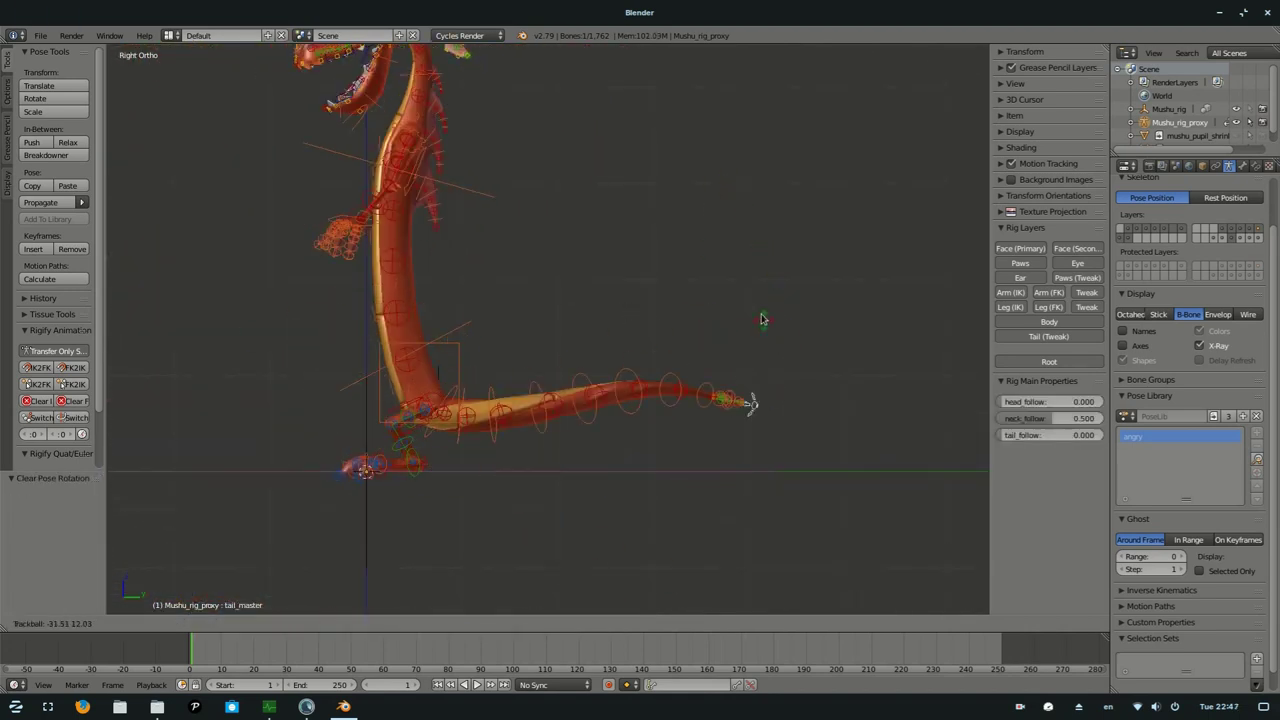
{"action": "left_click", "coordinate": [773, 260]}
{"action": "middle_click_drag", "start_coordinate": [773, 260], "coordinate": [713, 346]}
- Apply several trackball rotations to the tail so it starts curling around
{"action": "key", "text": "r"}
{"action": "key", "text": "r"}
{"action": "middle_click_drag", "start_coordinate": [655, 398], "coordinate": [823, 177]}
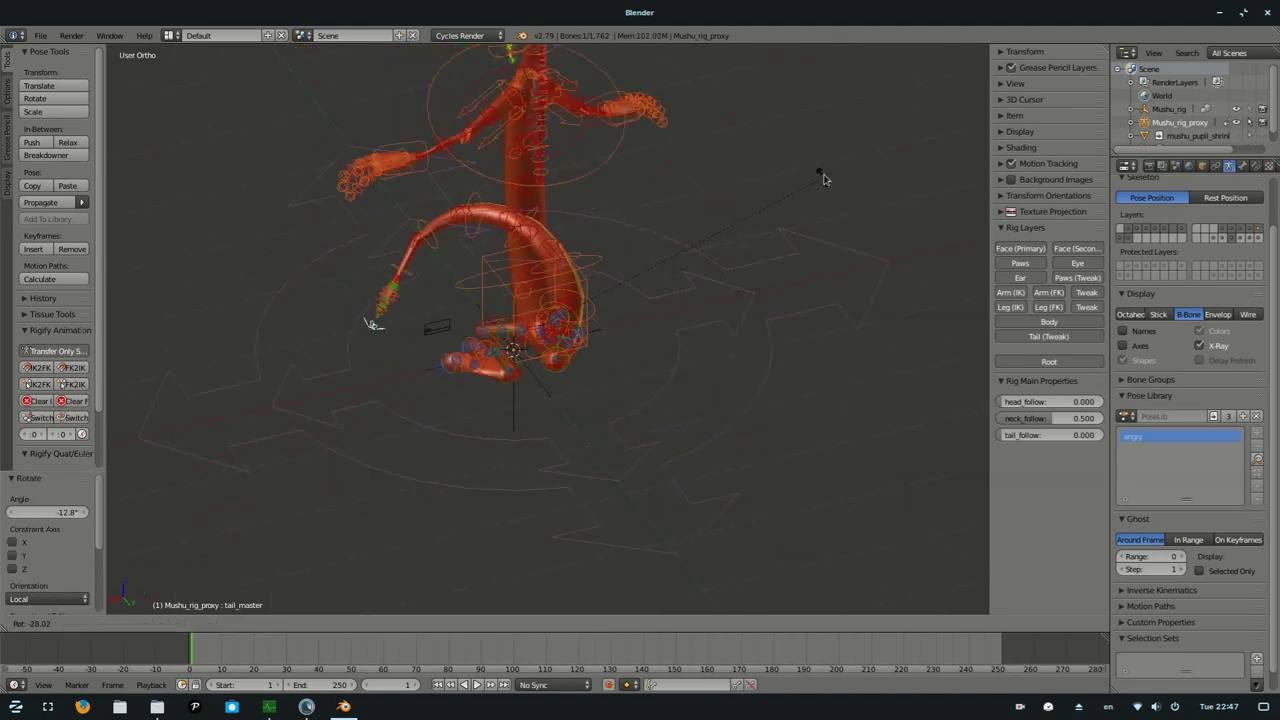
{"action": "key", "text": "r"}
{"action": "left_click", "coordinate": [771, 263]}
{"action": "key", "text": "r"}
{"action": "left_click", "coordinate": [765, 324]}
{"action": "scroll", "coordinate": [700, 330], "scroll_direction": "up", "scroll_amount": 4}
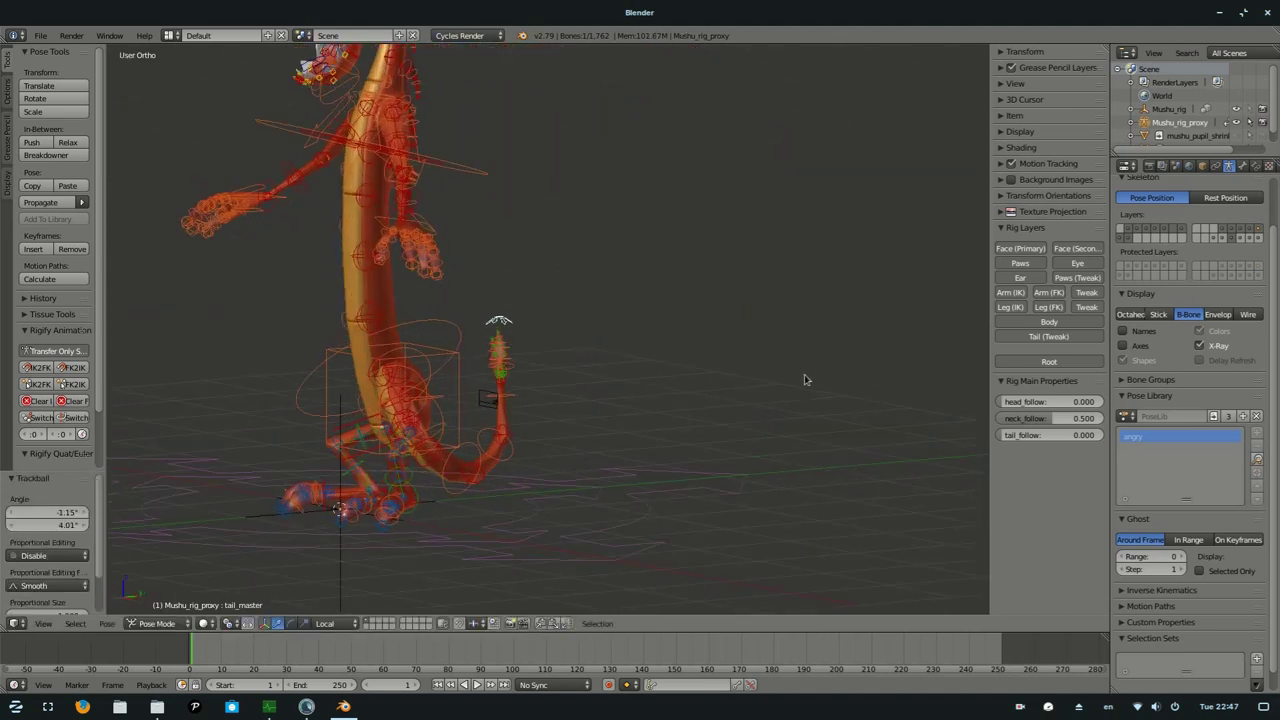
{"action": "middle_click_drag", "start_coordinate": [700, 330], "coordinate": [637, 404]}
- Move the tail control, then curl a tail bone upward and shift it into the loop
{"action": "key", "text": "g"}
{"action": "left_click", "coordinate": [690, 383]}
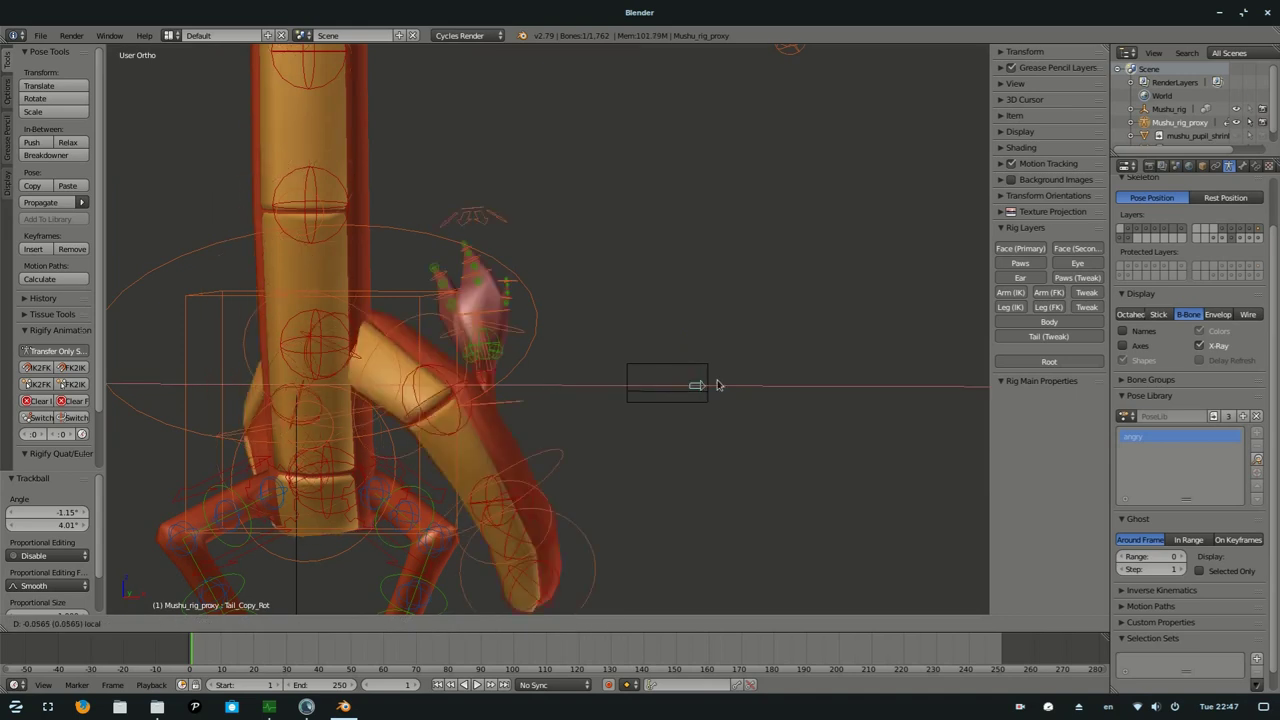
{"action": "key", "text": "KP_3"}
{"action": "left_click", "coordinate": [434, 400]}
{"action": "key", "text": "r"}
{"action": "key", "text": "r"}
{"action": "left_click", "coordinate": [560, 367]}
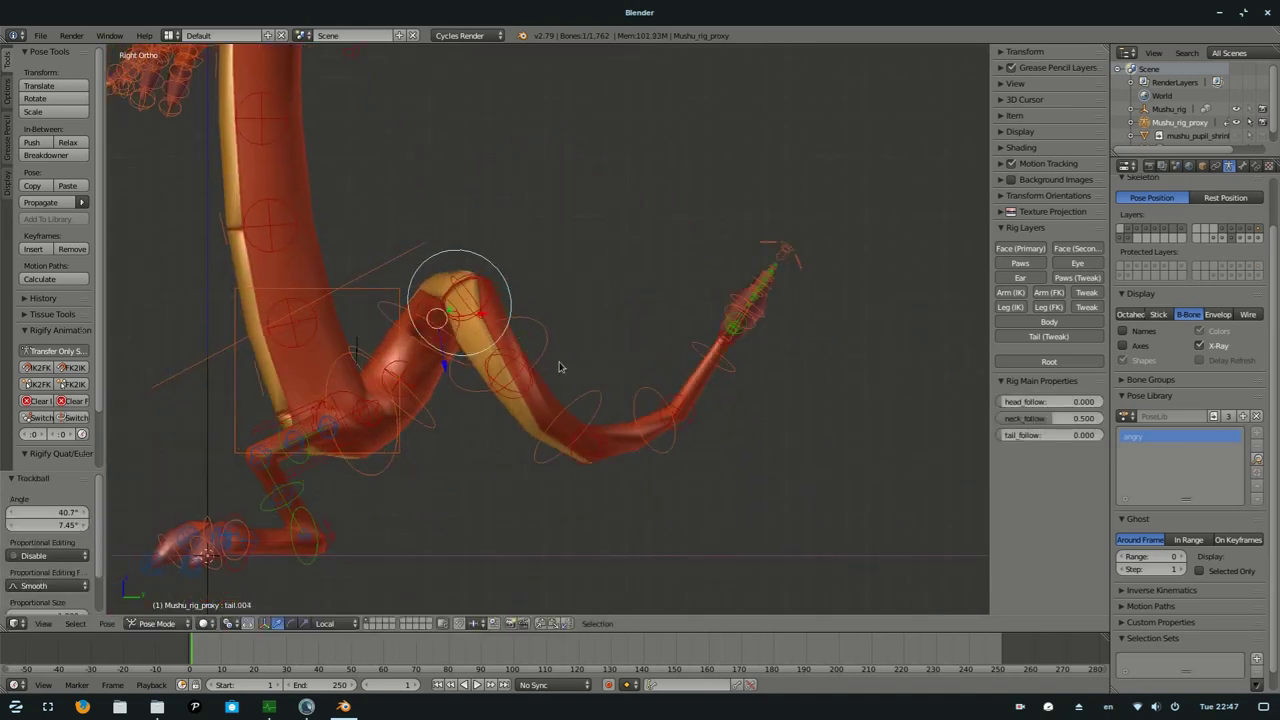
{"action": "key", "text": "g"}
{"action": "left_click", "coordinate": [672, 491]}
{"action": "middle_click_drag", "start_coordinate": [672, 491], "coordinate": [654, 483]}
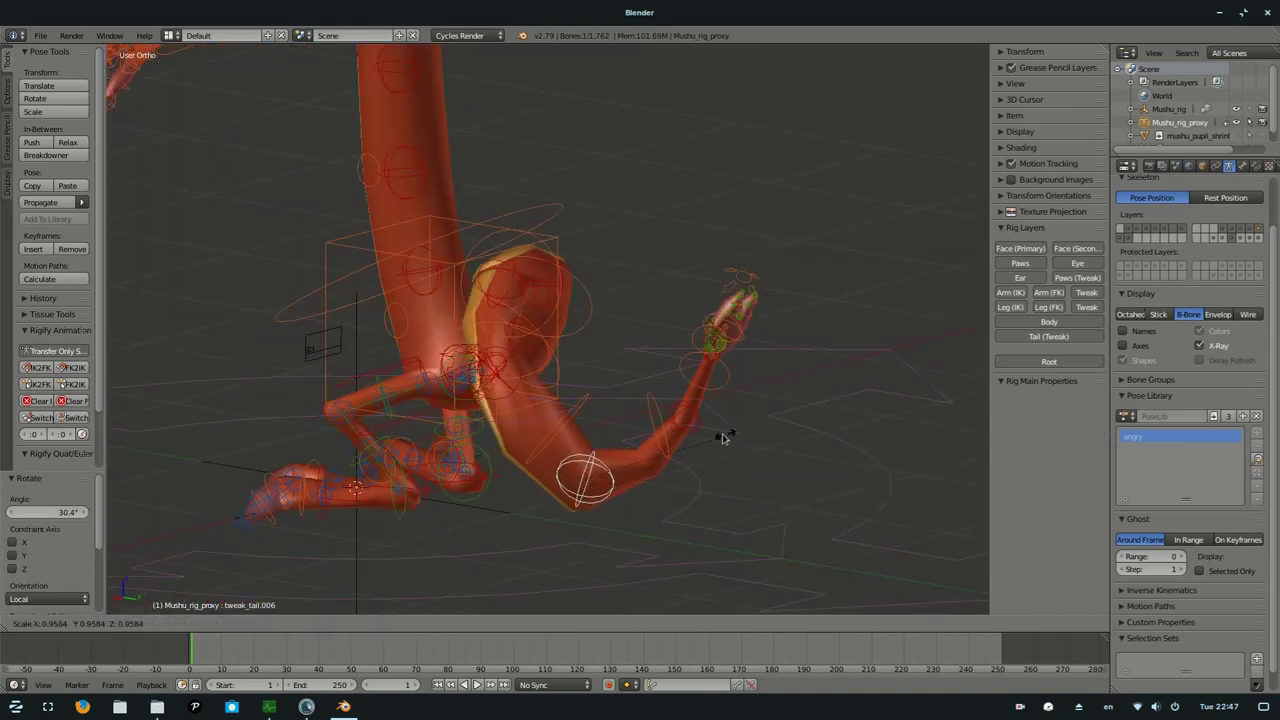
{"action": "middle_click_drag", "start_coordinate": [760, 430], "coordinate": [646, 486]}
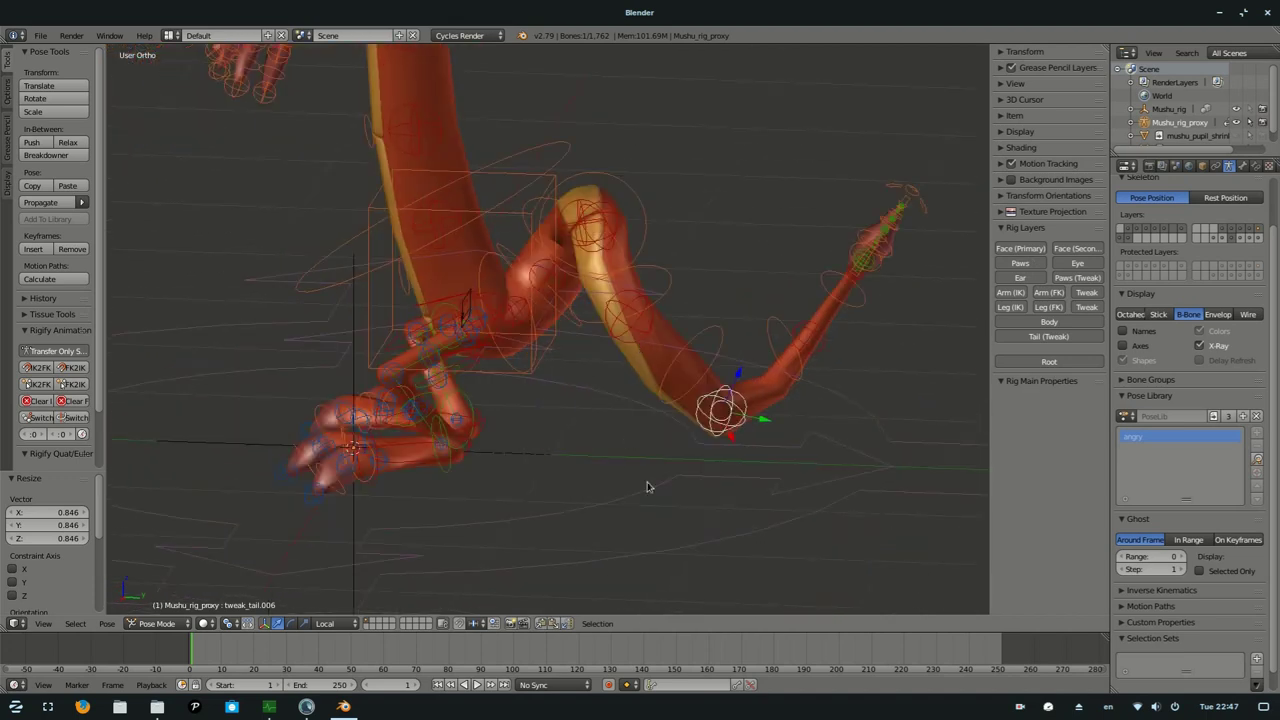
- Rotate and shrink a tail tweak bone to tighten the tail loop
{"action": "right_click", "coordinate": [646, 486]}
{"action": "scroll", "coordinate": [591, 314], "scroll_direction": "down", "scroll_amount": 3}
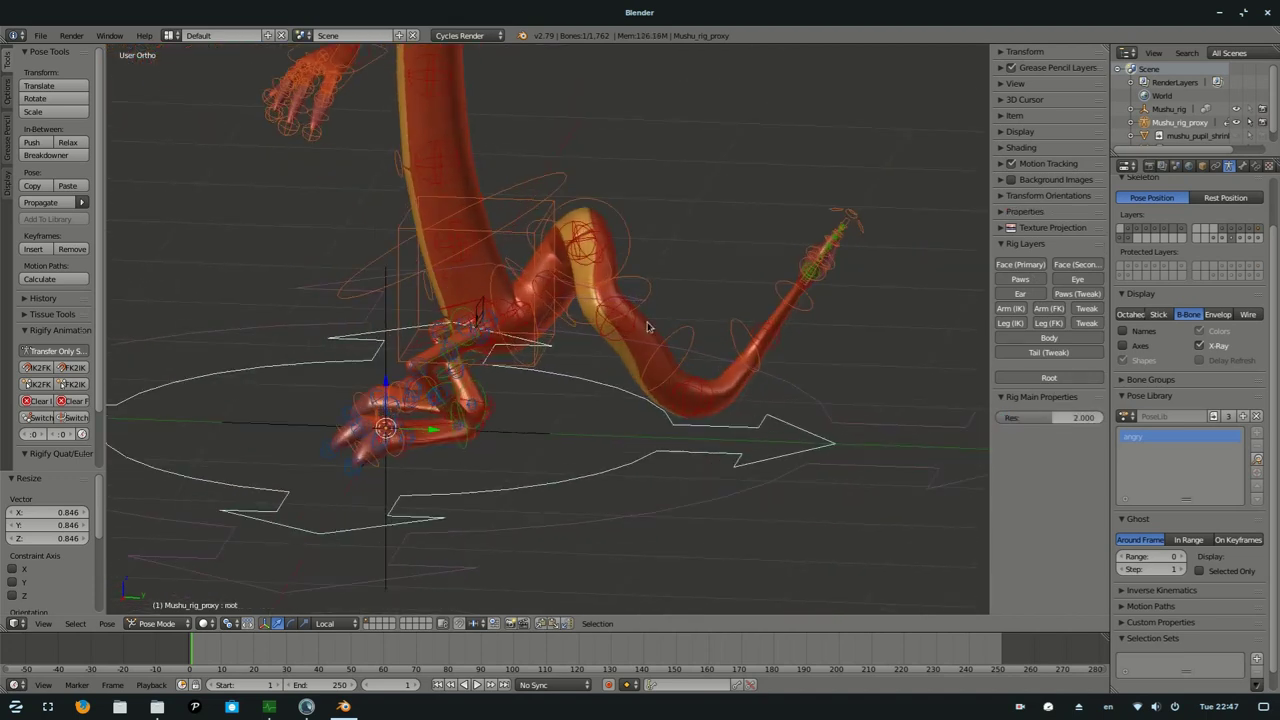
{"action": "scroll", "coordinate": [591, 314], "scroll_direction": "up", "scroll_amount": 5}
{"action": "right_click", "coordinate": [695, 320]}
{"action": "left_click", "coordinate": [769, 400]}
{"action": "middle_click_drag", "start_coordinate": [769, 400], "coordinate": [693, 405]}
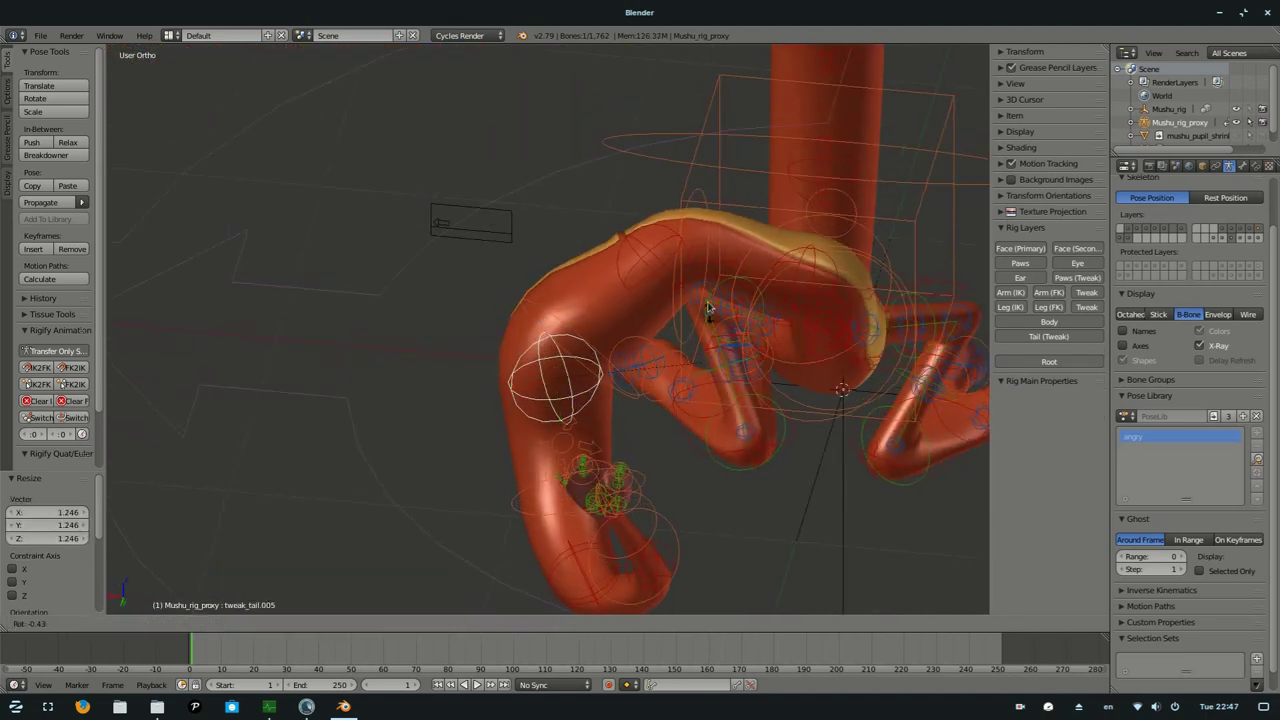
{"action": "key", "text": "s"}
{"action": "left_click", "coordinate": [693, 405]}
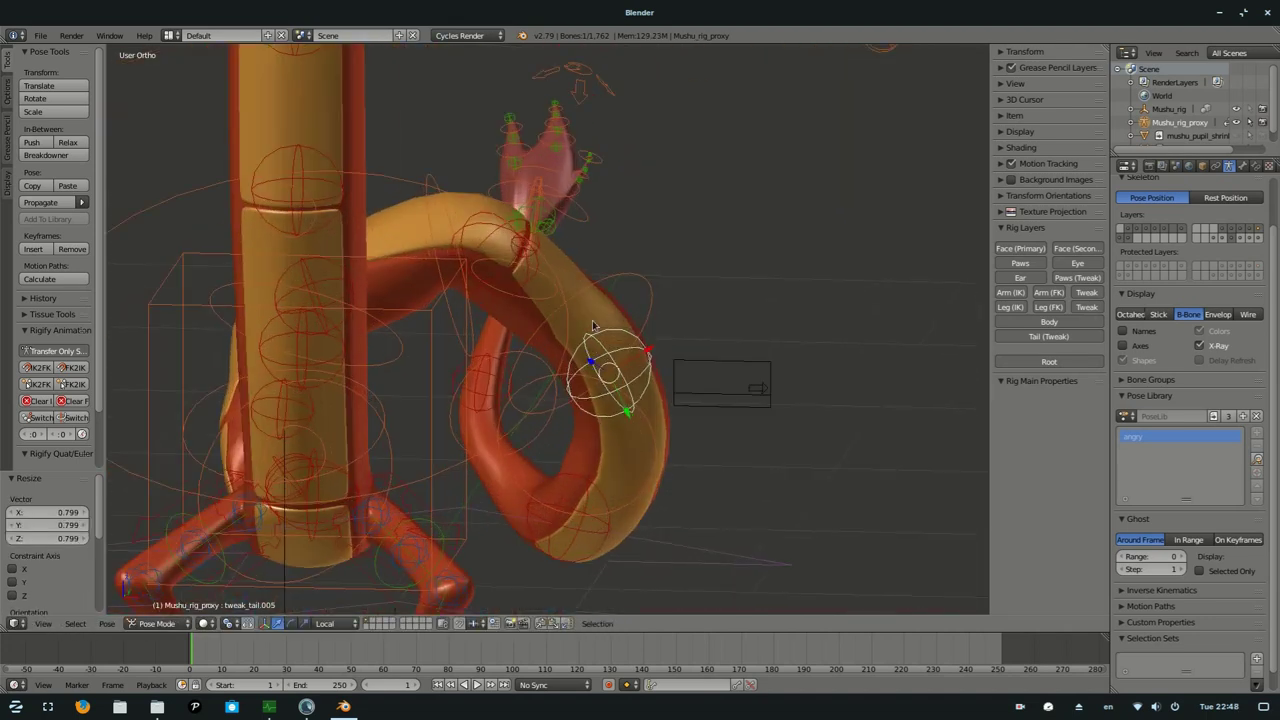
{"action": "middle_click_drag", "start_coordinate": [693, 405], "coordinate": [580, 294]}
- Scale the next tail tweak bone, then rotate the mid spine tweak bone from the right side
{"action": "right_click", "coordinate": [580, 294]}
{"action": "key", "text": "r"}
{"action": "key", "text": "s"}
{"action": "left_click", "coordinate": [676, 288]}
{"action": "middle_click_drag", "start_coordinate": [676, 288], "coordinate": [633, 331]}
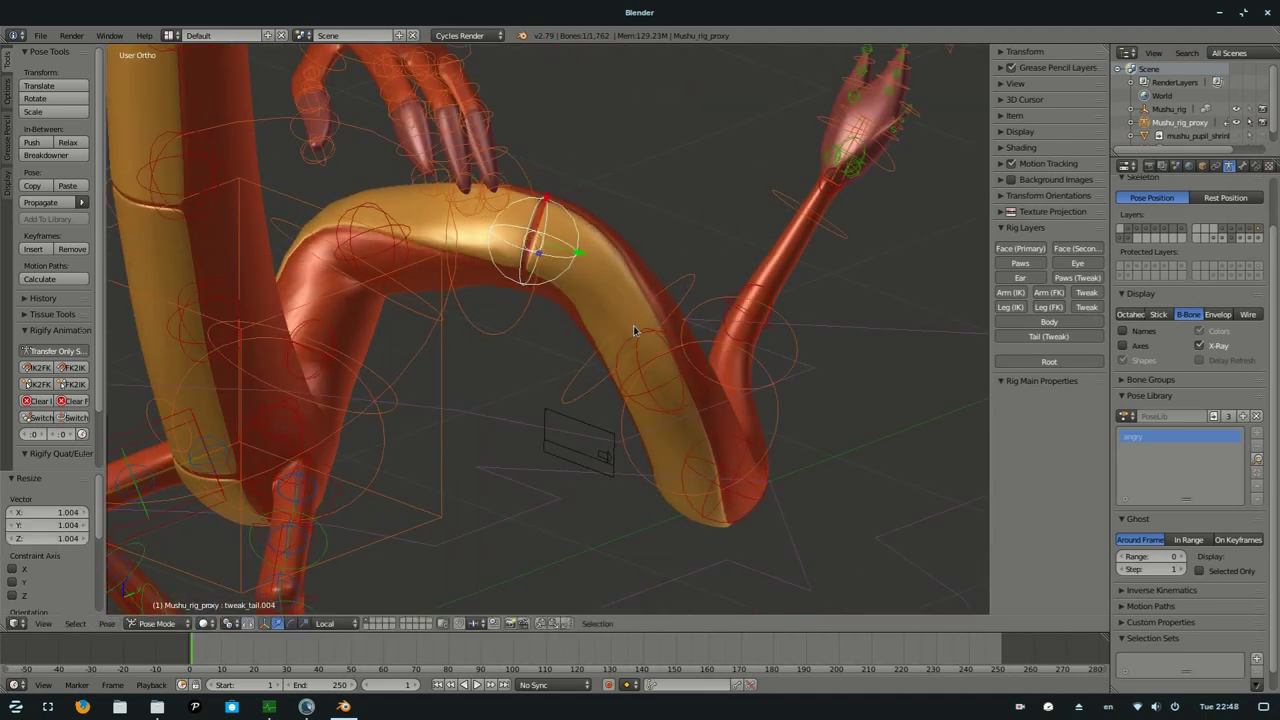
{"action": "mouse_move", "coordinate": [475, 319]}
{"action": "middle_mouse_down"}
{"action": "mouse_move", "coordinate": [517, 274]}
{"action": "mouse_move", "coordinate": [590, 291]}
{"action": "middle_mouse_up"}
{"action": "key", "text": "KP_3"}
{"action": "right_click", "coordinate": [464, 274]}
{"action": "key", "text": "r"}
{"action": "left_click", "coordinate": [491, 288]}
- Nudge the mid spine tweak bone into place
{"action": "key", "text": "g"}
{"action": "left_click", "coordinate": [527, 302]}
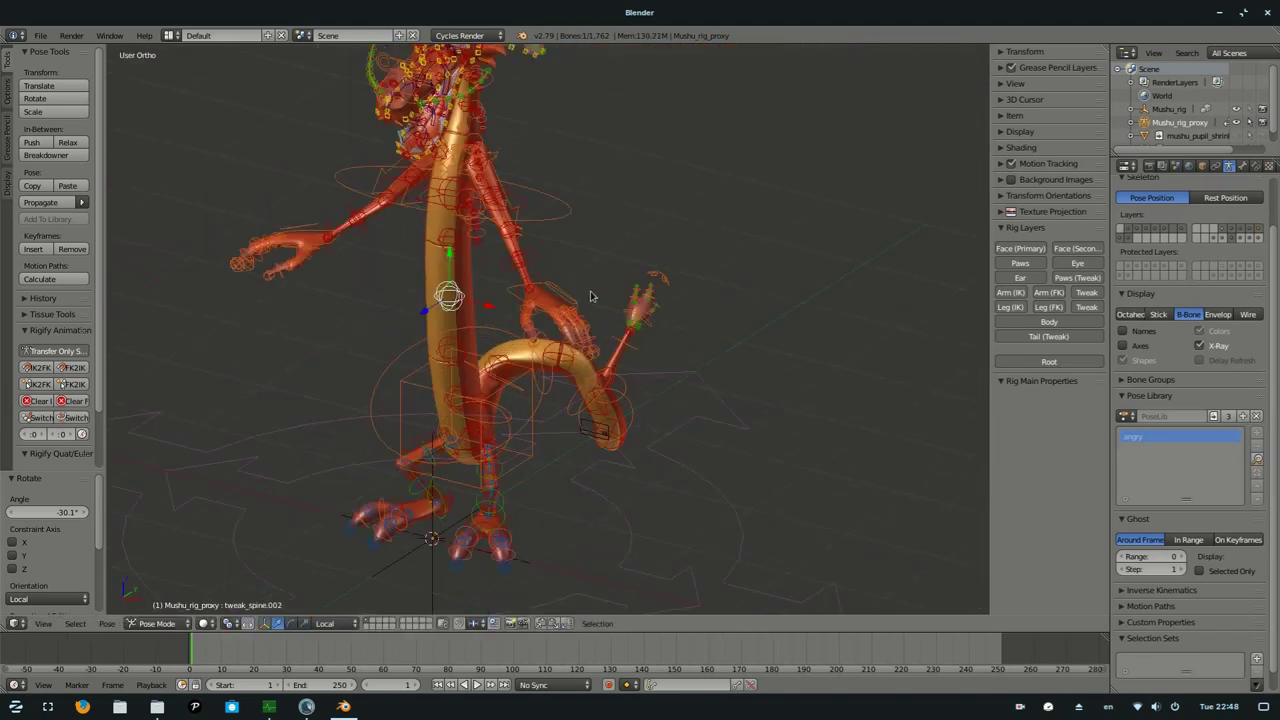
{"action": "scroll", "coordinate": [590, 291], "scroll_direction": "down", "scroll_amount": 3}
{"action": "scroll", "coordinate": [590, 291], "scroll_direction": "down", "scroll_amount": 2}
- Select all bones, clear their location, and apply the 'angry' Pose Library pose
{"action": "key", "text": "a"}
{"action": "key", "text": "alt+g"}
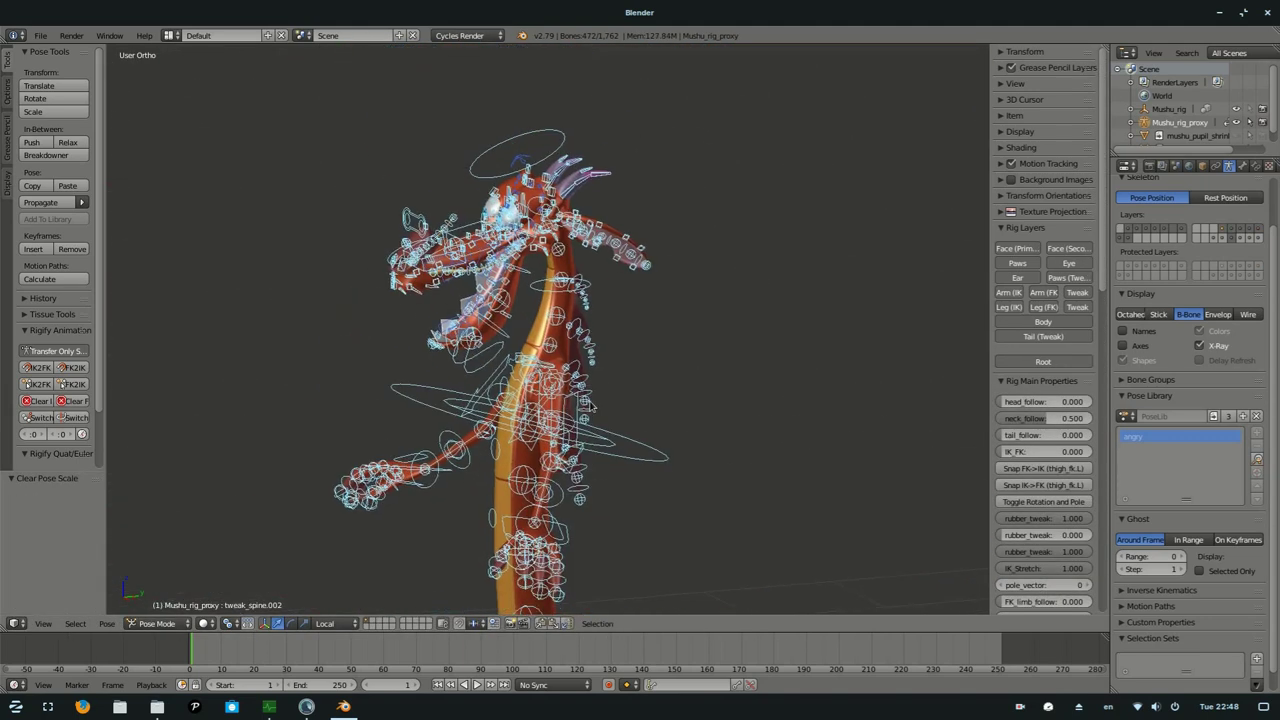
{"action": "left_click", "coordinate": [1258, 459]}
{"action": "scroll", "coordinate": [588, 141], "scroll_direction": "up", "scroll_amount": 4}
{"action": "scroll", "coordinate": [588, 141], "scroll_direction": "up", "scroll_amount": 2}
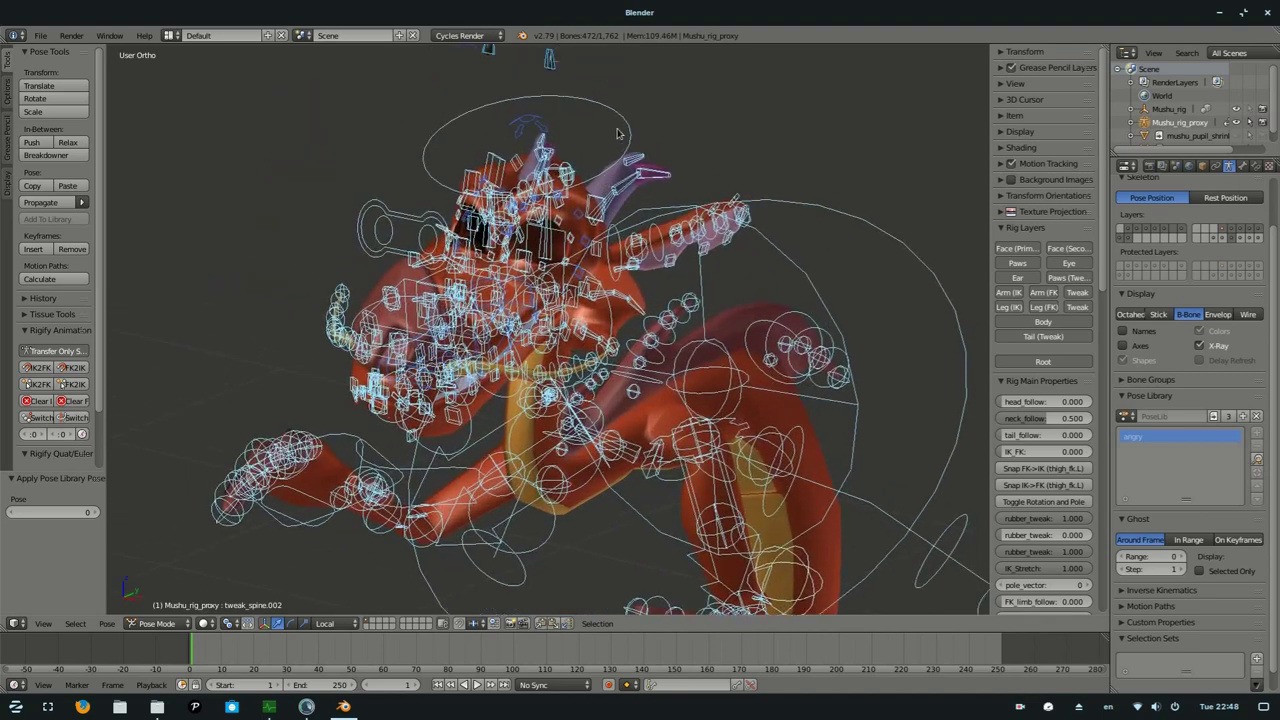
- Preview the angry dragon with Display > Only Render, then bring the rig overlays back
{"action": "right_click", "coordinate": [588, 141]}
{"action": "scroll", "coordinate": [588, 141], "scroll_direction": "up", "scroll_amount": 2}
{"action": "left_click", "coordinate": [1020, 131]}
{"action": "left_click", "coordinate": [1018, 157]}
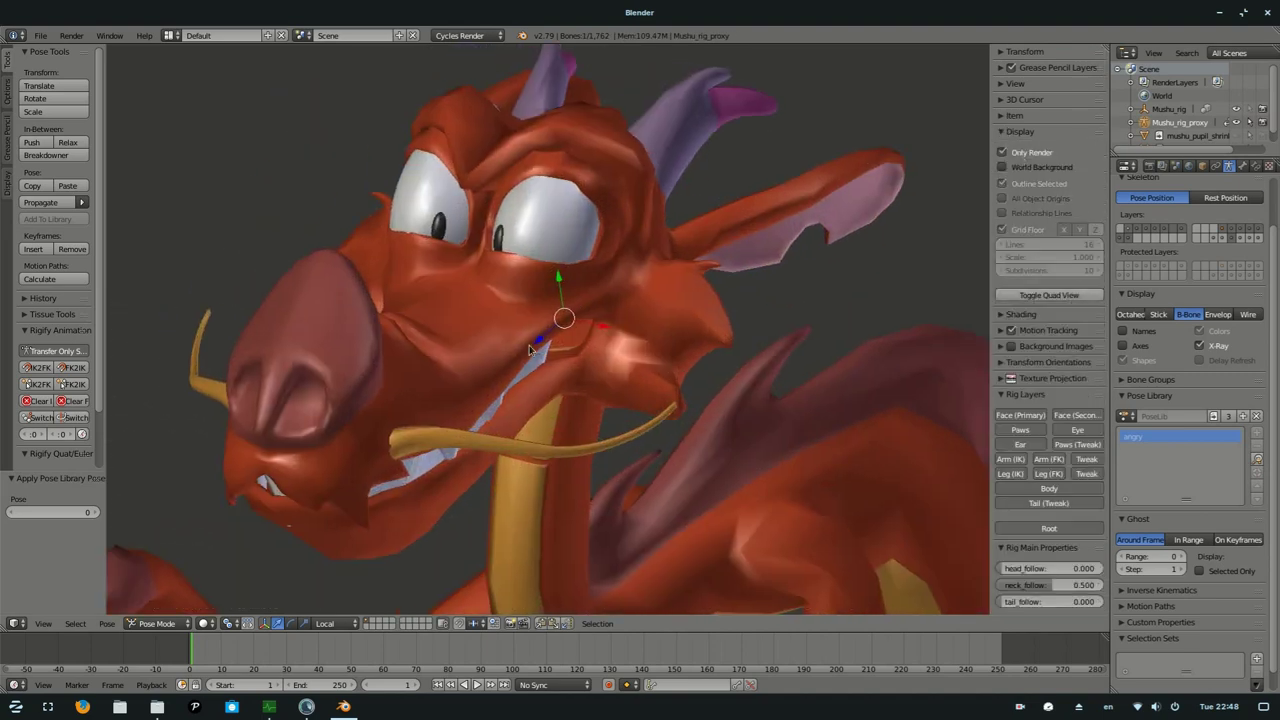
{"action": "scroll", "coordinate": [529, 345], "scroll_direction": "down", "scroll_amount": 4}
{"action": "mouse_move", "coordinate": [529, 345]}
{"action": "middle_mouse_down"}
{"action": "mouse_move", "coordinate": [542, 305]}
{"action": "mouse_move", "coordinate": [643, 286]}
{"action": "mouse_move", "coordinate": [570, 312]}
{"action": "middle_mouse_up"}
{"action": "left_click", "coordinate": [1003, 152]}
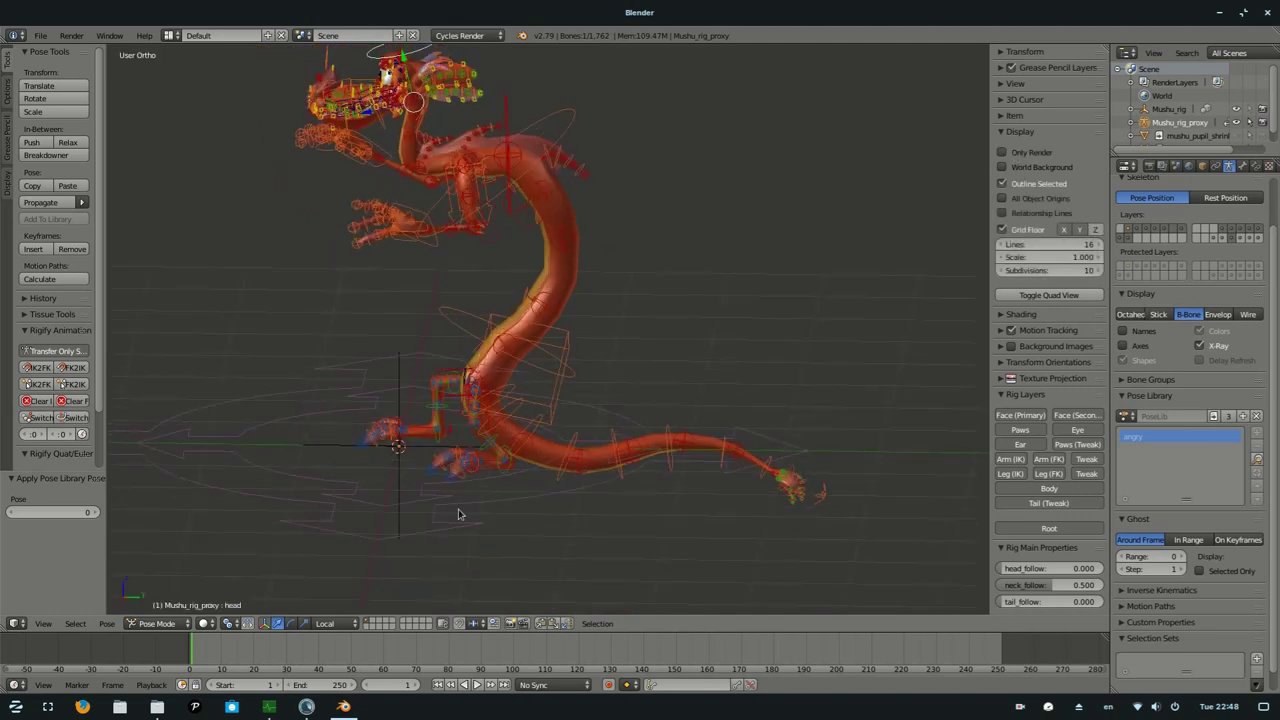
{"action": "scroll", "coordinate": [560, 330], "scroll_direction": "up", "scroll_amount": 3}
{"action": "middle_click_drag", "start_coordinate": [560, 330], "coordinate": [630, 365], "text": "shift"}
- Rotate the mid spine tweak bone 5.24° and preview the pose without overlays
{"action": "right_click", "coordinate": [634, 363]}
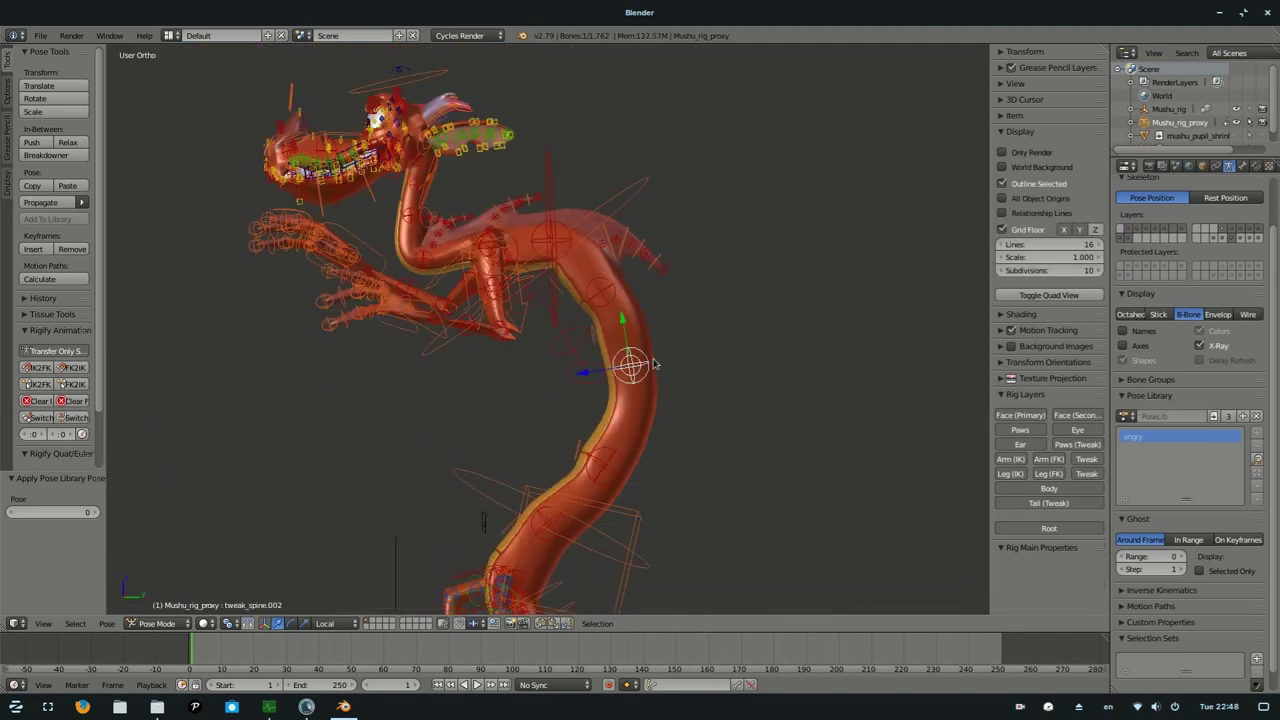
{"action": "key", "text": "r"}
{"action": "left_click", "coordinate": [783, 330]}
{"action": "mouse_move", "coordinate": [783, 330]}
{"action": "middle_mouse_down"}
{"action": "mouse_move", "coordinate": [894, 200]}
{"action": "mouse_move", "coordinate": [577, 306]}
{"action": "mouse_move", "coordinate": [538, 344]}
{"action": "mouse_move", "coordinate": [566, 300]}
{"action": "middle_mouse_up"}
{"action": "key", "text": "alt+shift+z"}
{"action": "scroll", "coordinate": [538, 344], "scroll_direction": "down", "scroll_amount": 5}
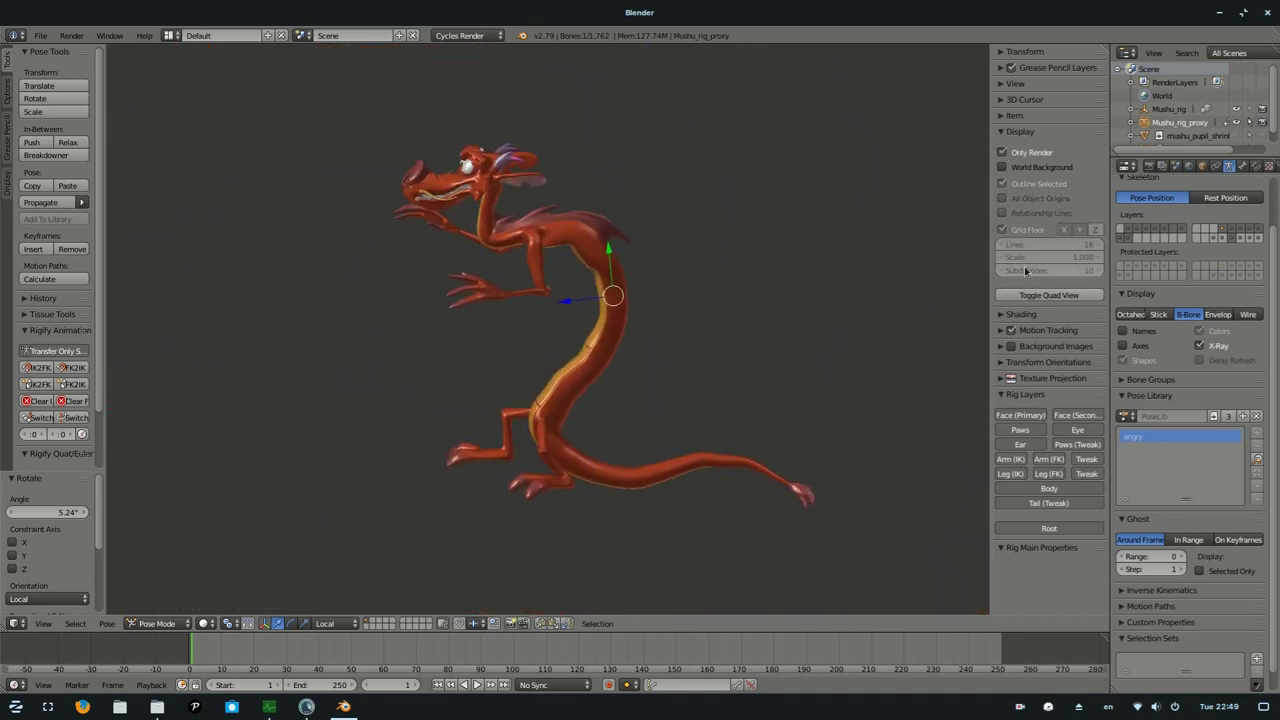
- Select all bones and clear their location, rotation and scale back to rest
{"action": "key", "text": "alt+shift+z"}
{"action": "key", "text": "a"}
{"action": "key", "text": "alt+g"}
{"action": "key", "text": "alt+r"}
{"action": "key", "text": "alt+s"}
- Move and rotate the left hand IK control to raise the hand
{"action": "right_click", "coordinate": [478, 533]}
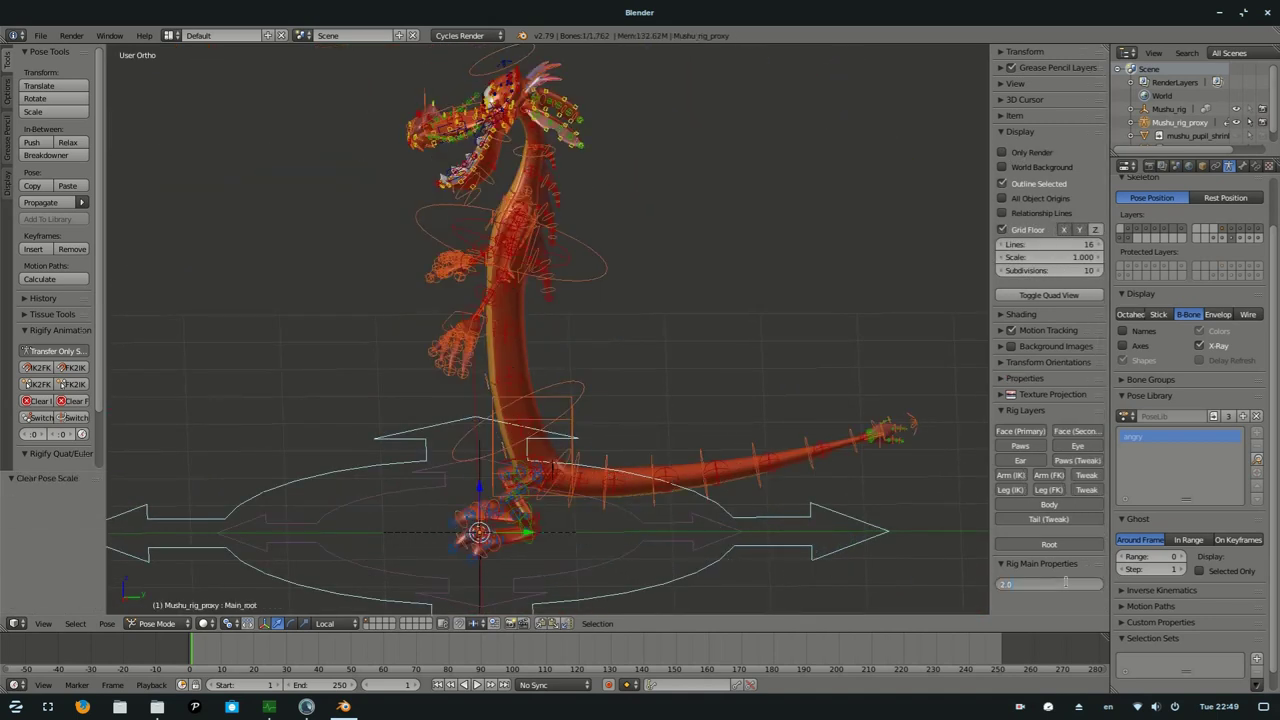
{"action": "middle_click_drag", "start_coordinate": [600, 350], "coordinate": [561, 324]}
{"action": "scroll", "coordinate": [561, 324], "scroll_direction": "up", "scroll_amount": 3}
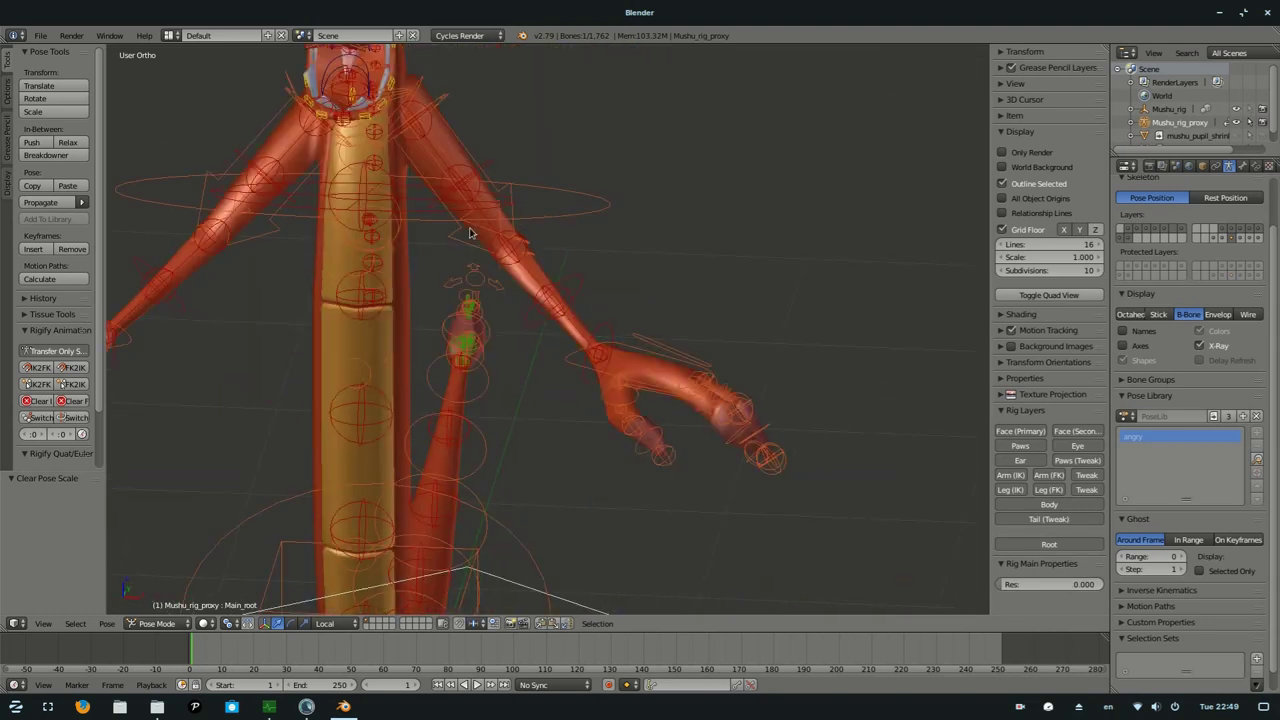
{"action": "scroll", "coordinate": [561, 324], "scroll_direction": "up", "scroll_amount": 3}
{"action": "right_click", "coordinate": [576, 318]}
{"action": "scroll", "coordinate": [576, 318], "scroll_direction": "down", "scroll_amount": 4}
{"action": "key", "text": "g"}
{"action": "left_click", "coordinate": [686, 278]}
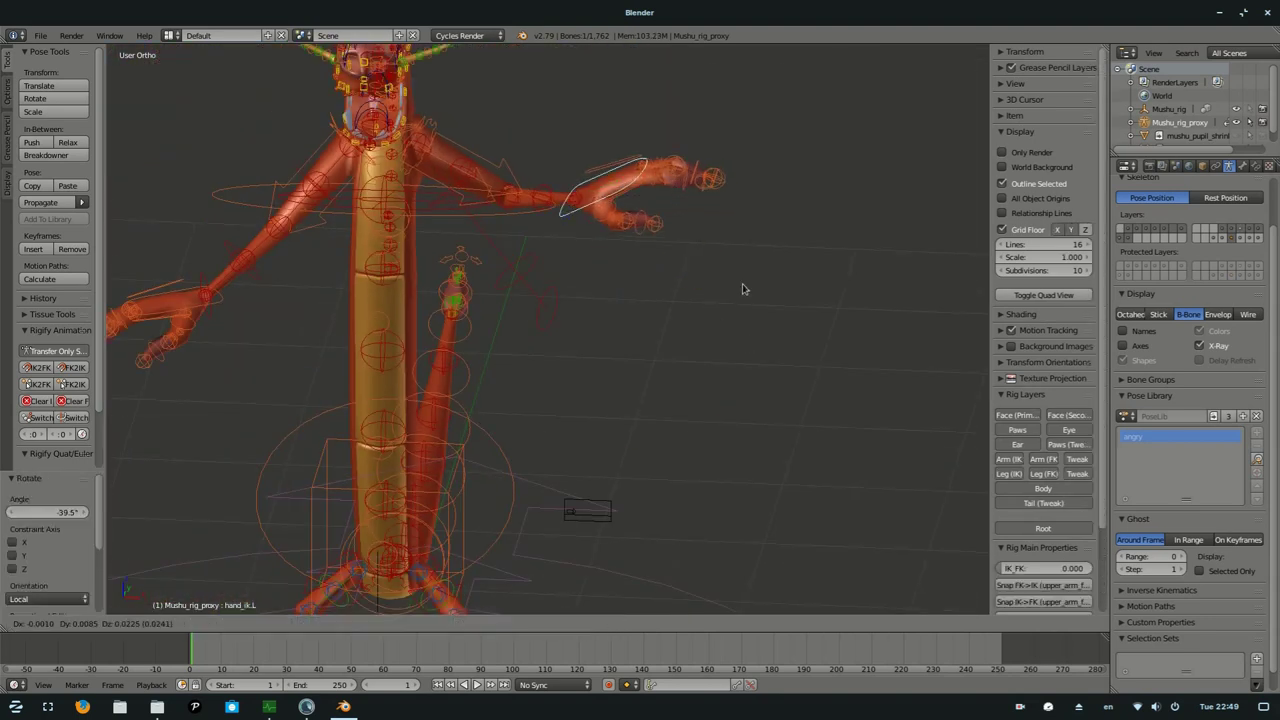
{"action": "left_click", "coordinate": [695, 256]}
{"action": "key", "text": "r"}
{"action": "key", "text": "r"}
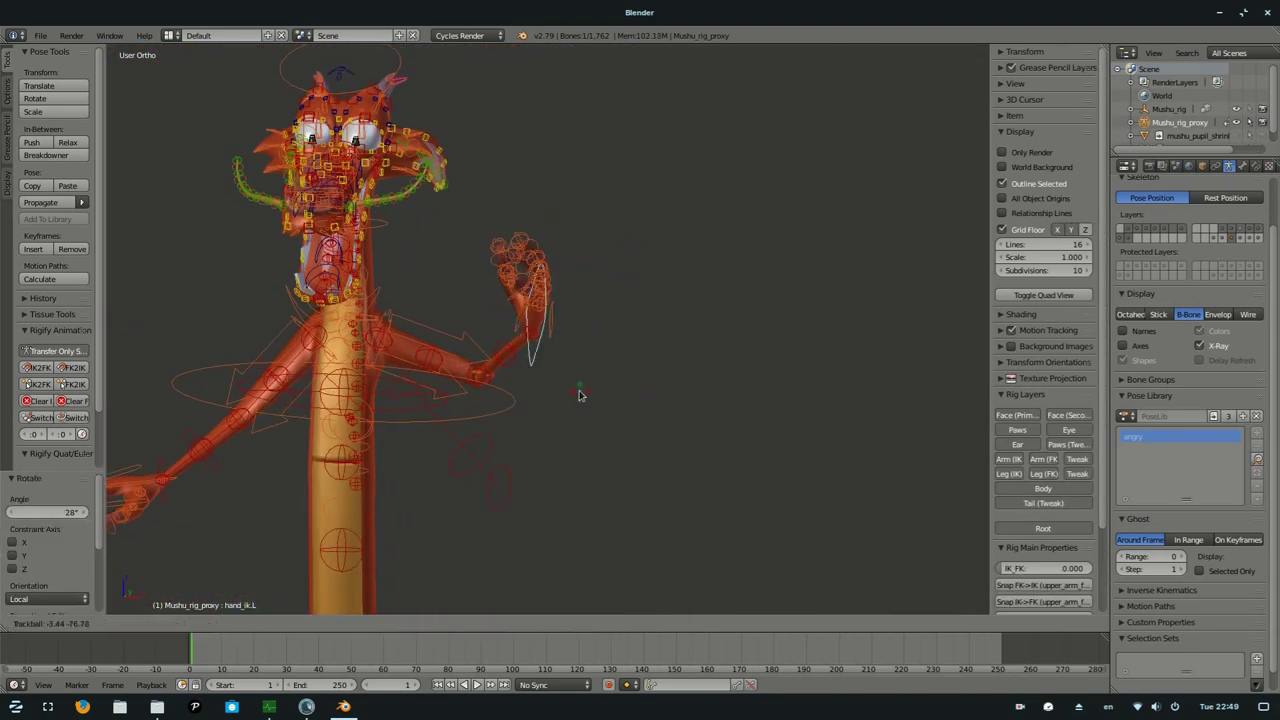
{"action": "left_click", "coordinate": [670, 395]}
{"action": "left_click", "coordinate": [631, 189]}
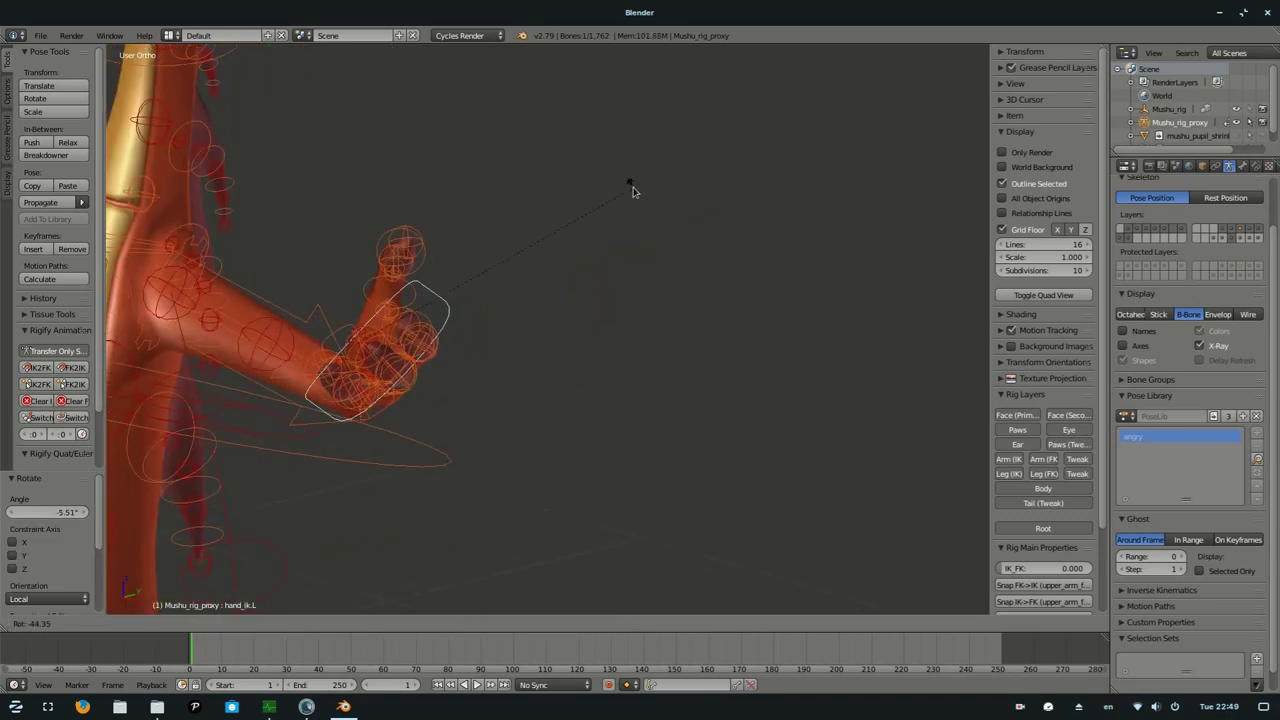
- Try rotating the left upper arm IK control, cancel, and reselect the left hand control
{"action": "scroll", "coordinate": [631, 189], "scroll_direction": "up", "scroll_amount": 2}
{"action": "right_click", "coordinate": [500, 330]}
{"action": "key", "text": "r"}
{"action": "key", "text": "Escape"}
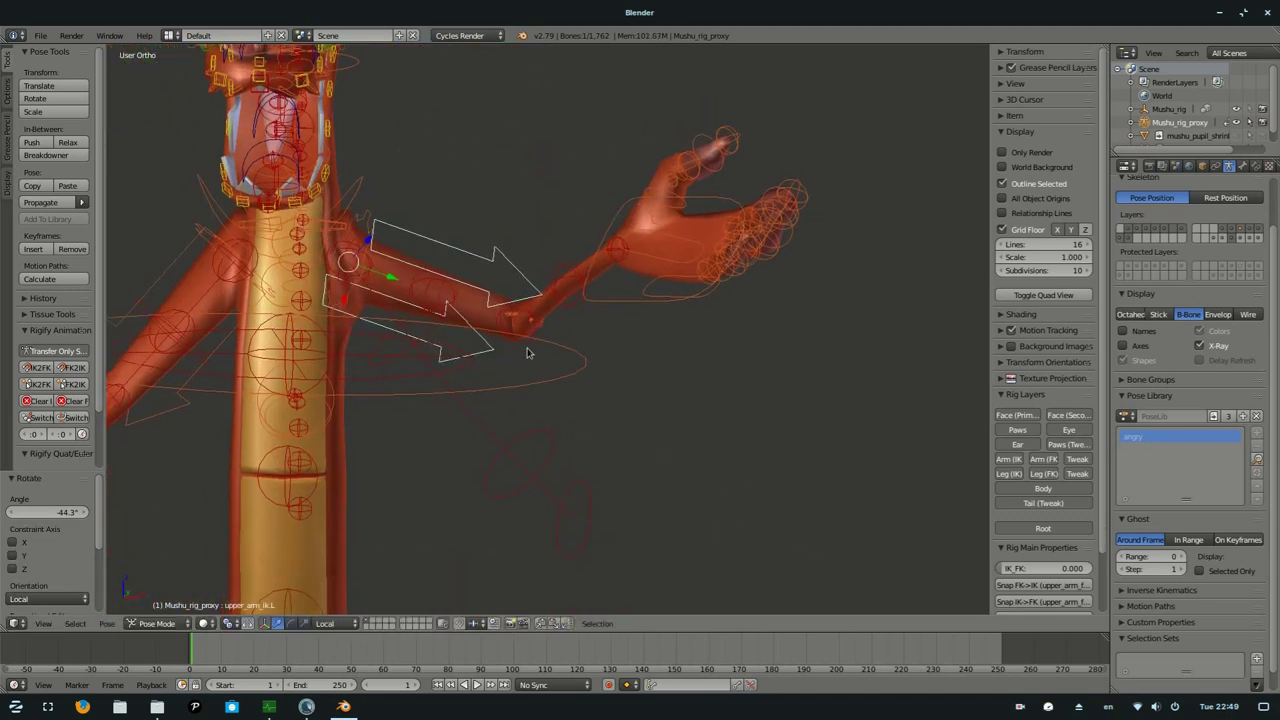
{"action": "right_click", "coordinate": [640, 240]}
{"action": "scroll", "coordinate": [1043, 418], "scroll_direction": "down", "scroll_amount": 3}
{"action": "left_click_drag", "start_coordinate": [1027, 478], "coordinate": [1030, 478]}
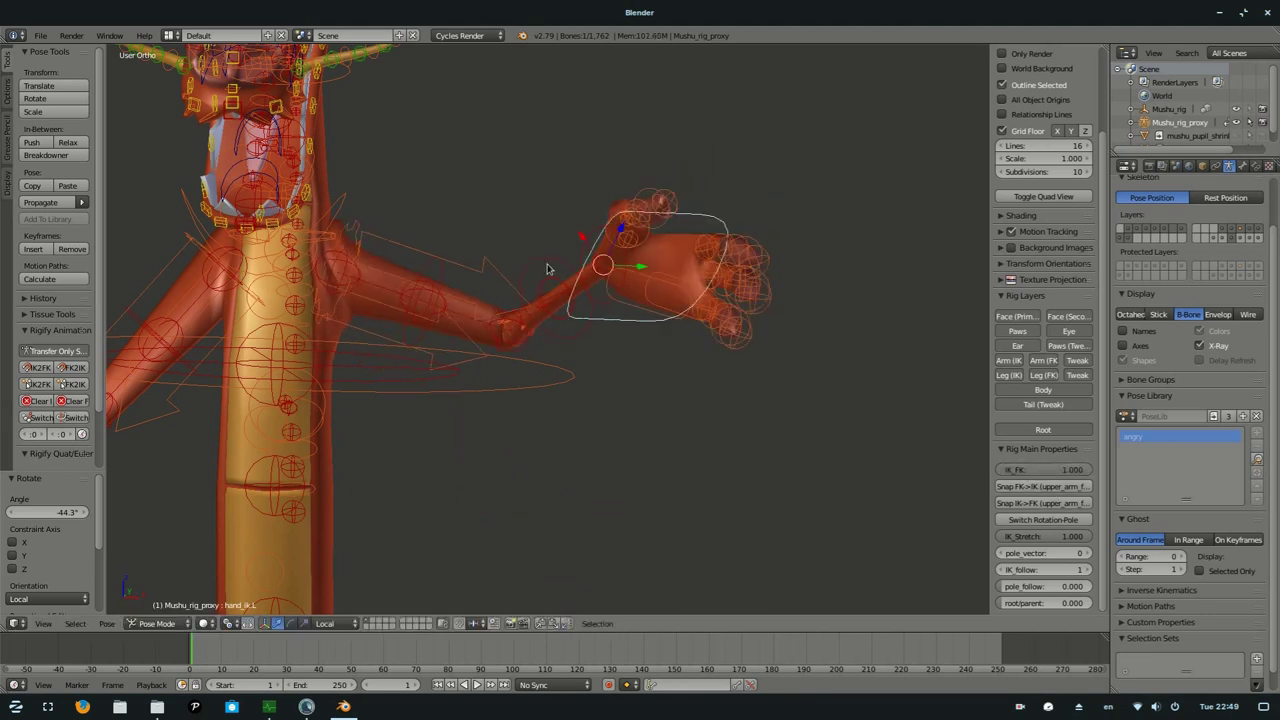
- Rotate the left upper arm FK control so the arm swings out with the hand raised
{"action": "right_click", "coordinate": [430, 290]}
{"action": "key", "text": "r"}
{"action": "left_click", "coordinate": [646, 317]}
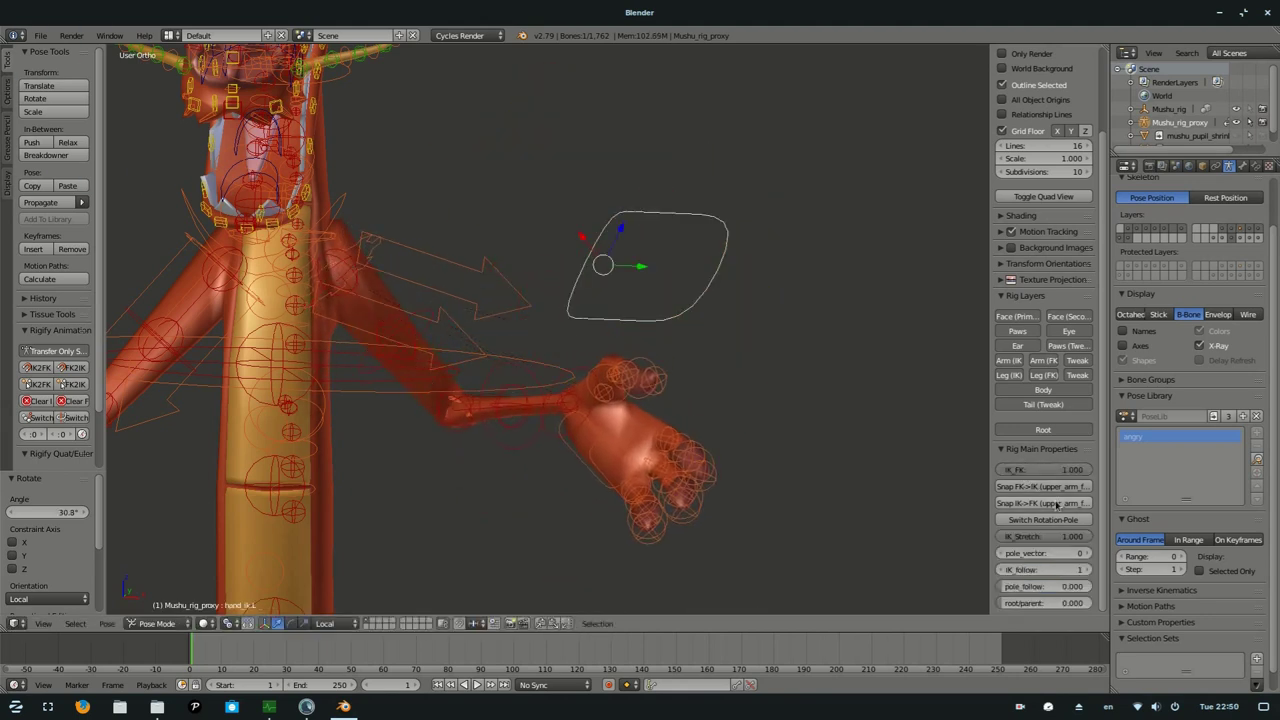
{"action": "key", "text": "r"}
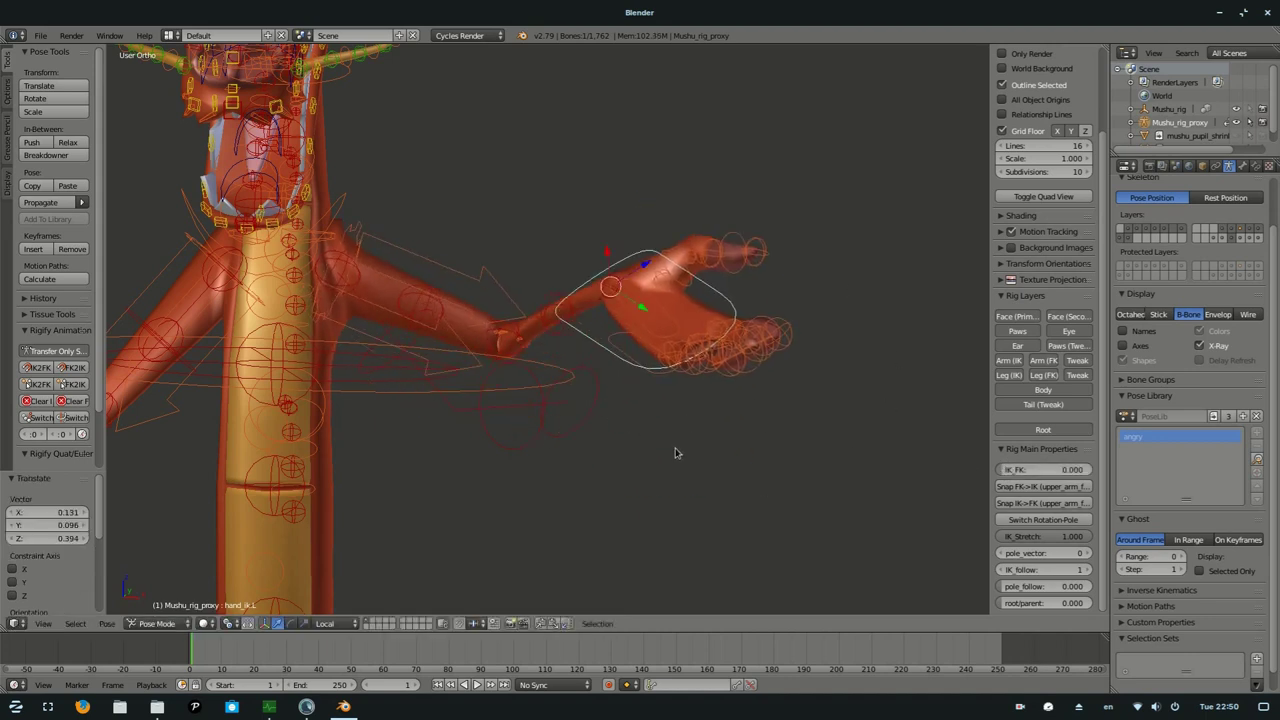
{"action": "left_click", "coordinate": [686, 409]}
{"action": "right_click", "coordinate": [544, 482]}
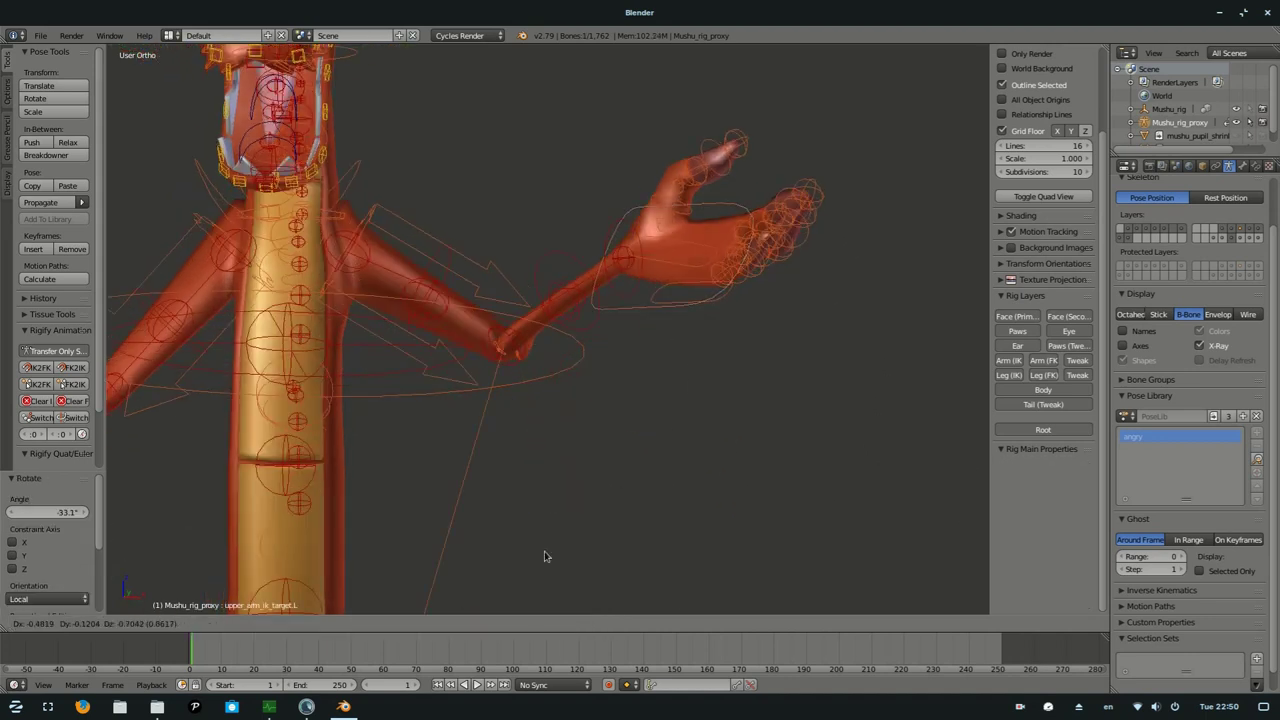
{"action": "scroll", "coordinate": [543, 414], "scroll_direction": "down", "scroll_amount": 5}
{"action": "middle_click_drag", "start_coordinate": [543, 414], "coordinate": [543, 432]}
{"action": "scroll", "coordinate": [543, 432], "scroll_direction": "up", "scroll_amount": 5}
- Rotate the right heel control to a new angle
{"action": "scroll", "coordinate": [543, 432], "scroll_direction": "up", "scroll_amount": 3}
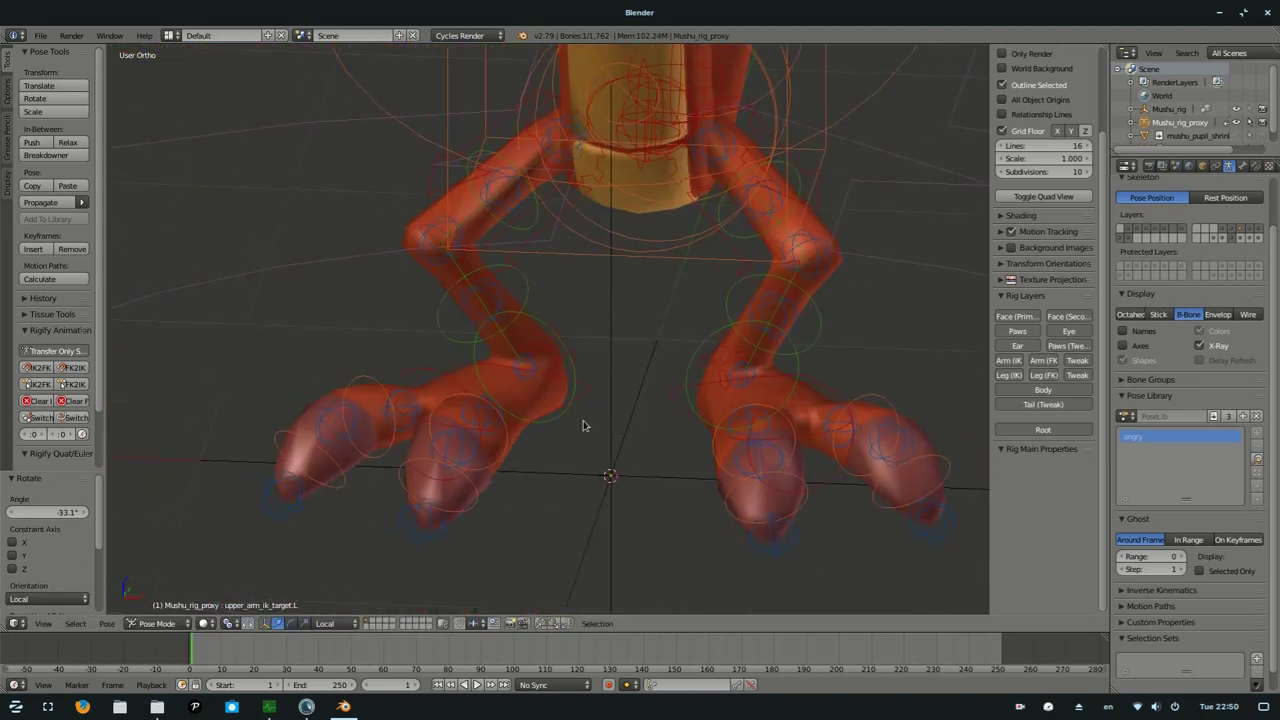
{"action": "right_click", "coordinate": [400, 430]}
{"action": "key", "text": "g"}
{"action": "left_click", "coordinate": [406, 400]}
{"action": "middle_click_drag", "start_coordinate": [406, 400], "coordinate": [677, 406]}
{"action": "key", "text": "r"}
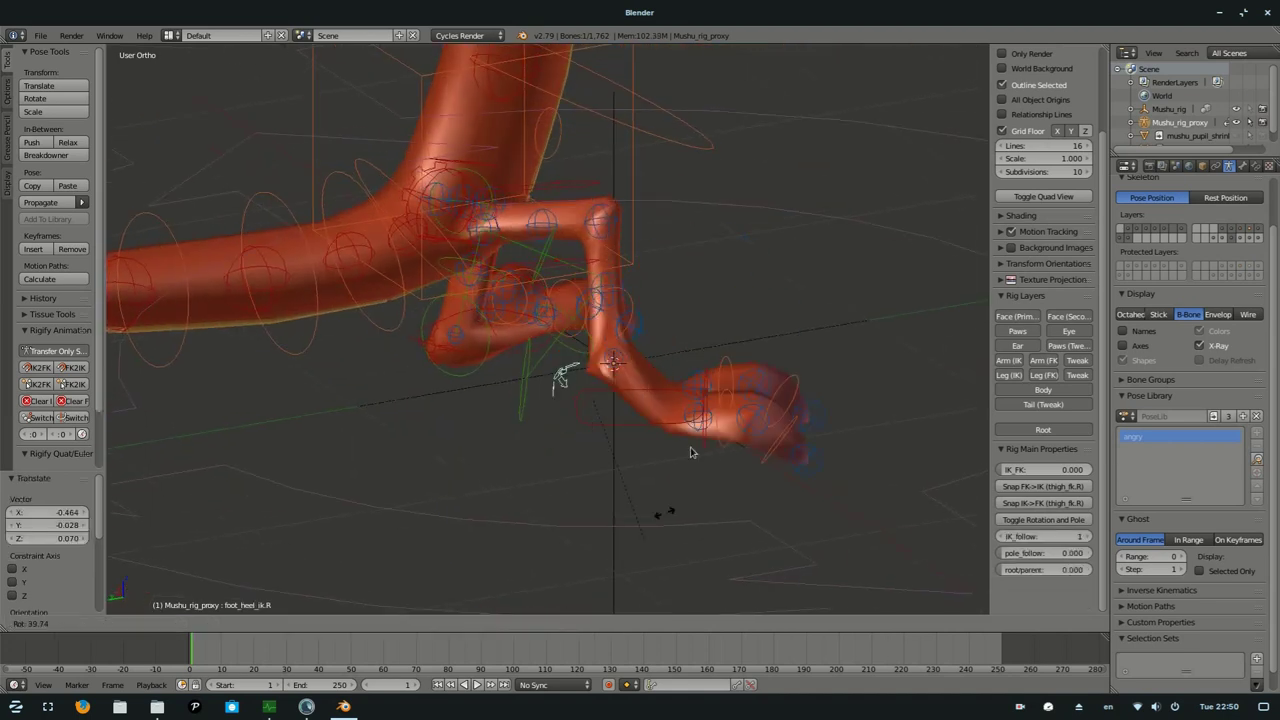
{"action": "left_click", "coordinate": [714, 477]}
{"action": "mouse_move", "coordinate": [714, 477]}
{"action": "middle_mouse_down"}
{"action": "mouse_move", "coordinate": [680, 434]}
{"action": "mouse_move", "coordinate": [683, 316]}
{"action": "mouse_move", "coordinate": [680, 400]}
{"action": "middle_mouse_up"}
- Rotate the right foot IK control and move the foot outward and down
{"action": "right_click", "coordinate": [410, 405]}
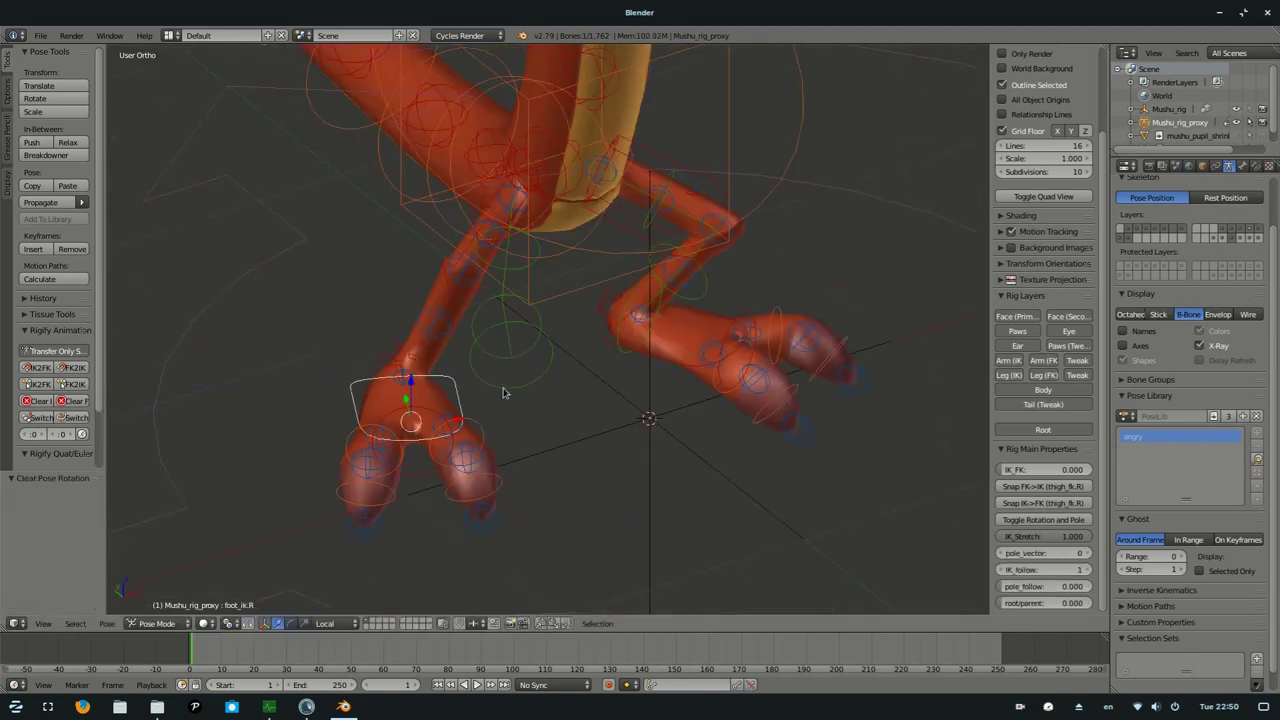
{"action": "key", "text": "r"}
{"action": "left_click", "coordinate": [430, 420]}
{"action": "middle_click_drag", "start_coordinate": [430, 420], "coordinate": [440, 380]}
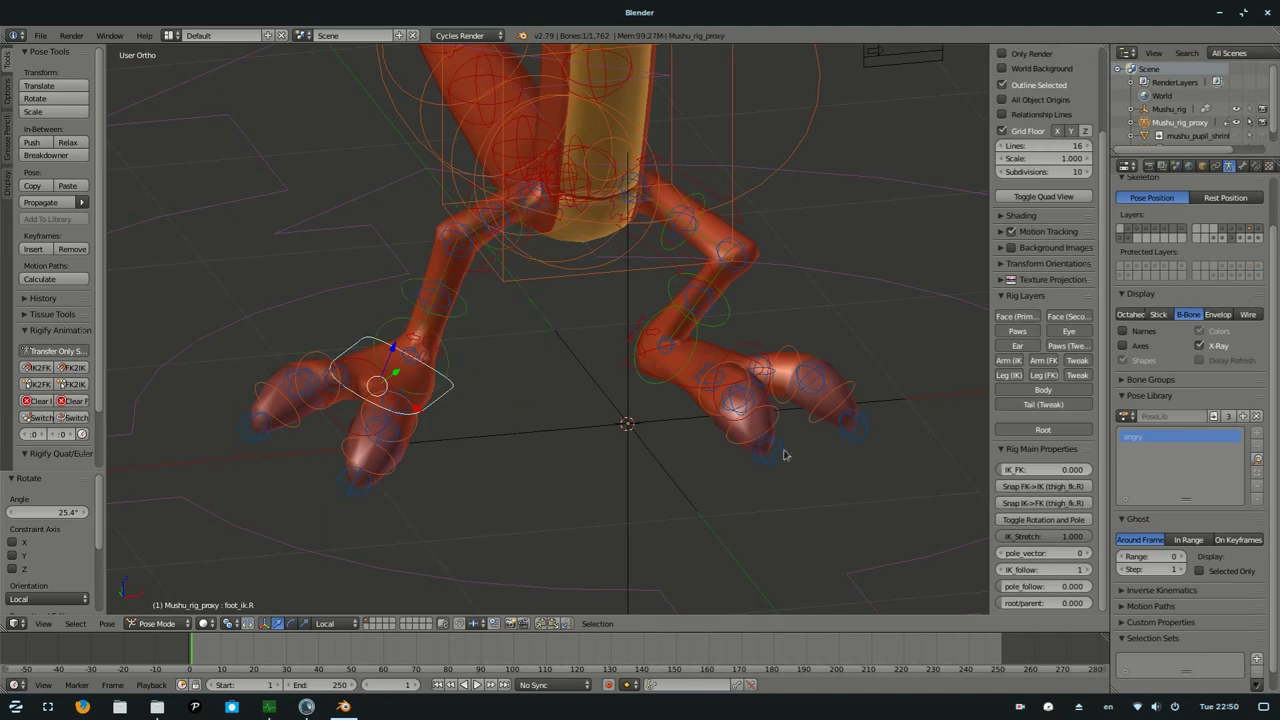
{"action": "key", "text": "g"}
{"action": "left_click", "coordinate": [583, 433]}
{"action": "left_click_drag", "start_coordinate": [1040, 469], "coordinate": [1085, 469]}
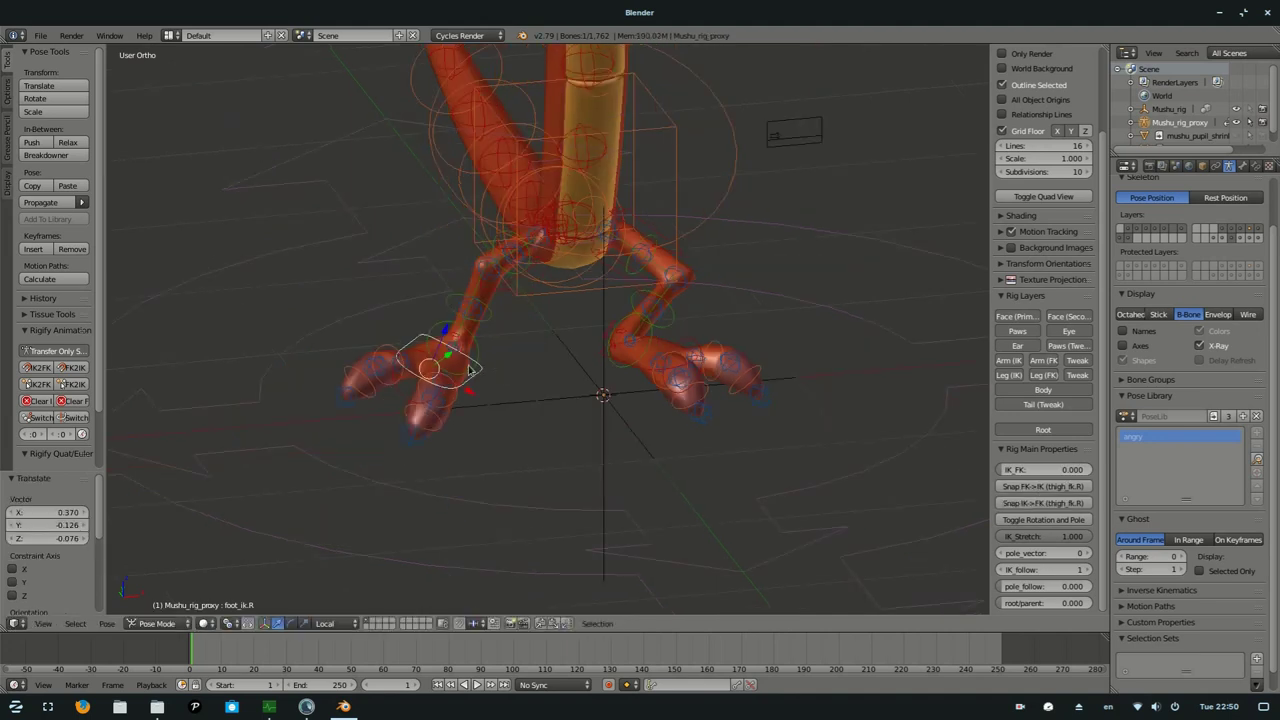
{"action": "middle_click_drag", "start_coordinate": [432, 303], "coordinate": [410, 265]}
{"action": "right_click", "coordinate": [398, 247]}
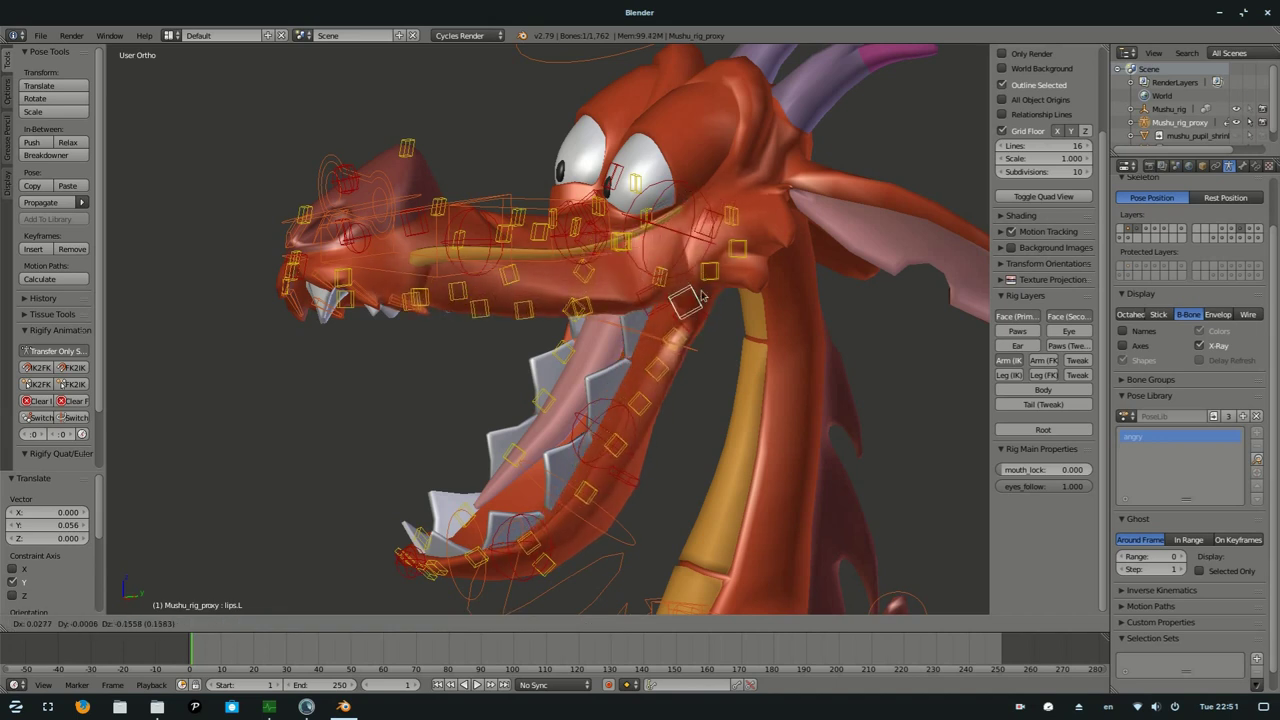
- Move the eye target control and rotate the upper left eyelid control
{"action": "left_click", "coordinate": [1068, 331]}
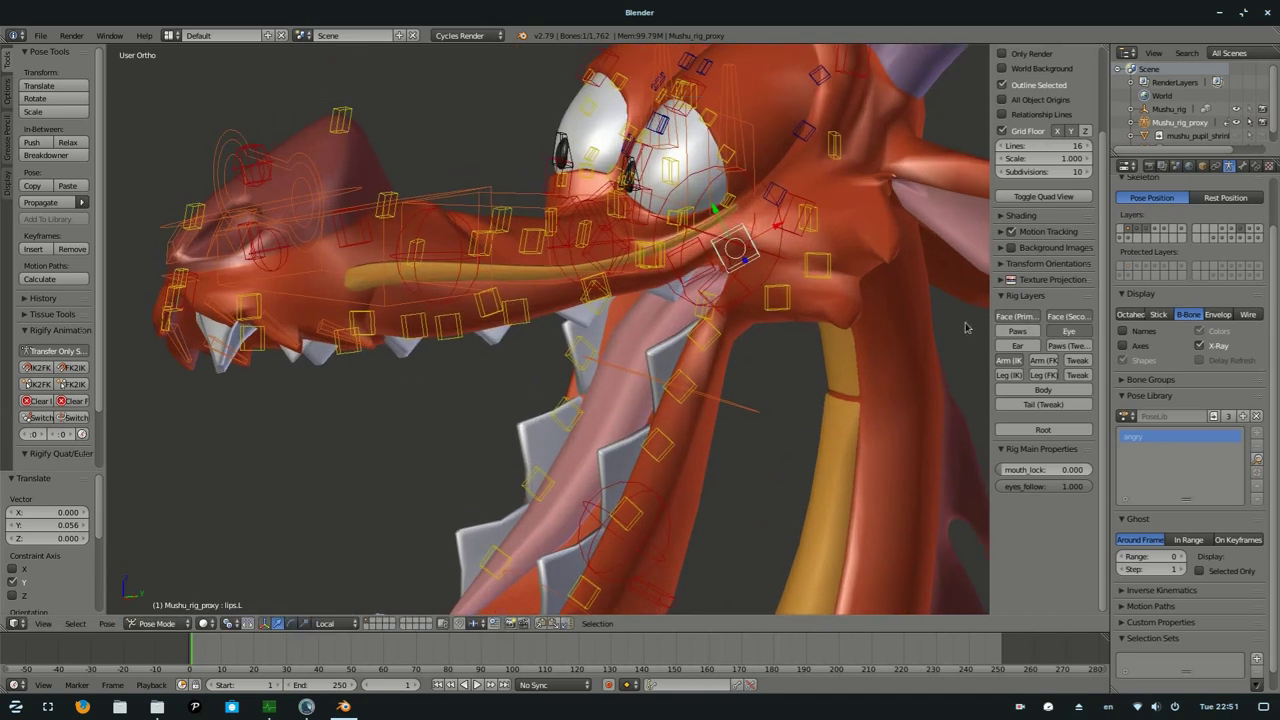
{"action": "mouse_move", "coordinate": [600, 350]}
{"action": "middle_mouse_down"}
{"action": "mouse_move", "coordinate": [480, 300]}
{"action": "mouse_move", "coordinate": [428, 222]}
{"action": "mouse_move", "coordinate": [530, 288]}
{"action": "mouse_move", "coordinate": [553, 211]}
{"action": "middle_mouse_up"}
{"action": "right_click", "coordinate": [480, 305]}
{"action": "key", "text": "g"}
{"action": "left_click", "coordinate": [507, 283]}
{"action": "right_click", "coordinate": [530, 288]}
{"action": "left_click", "coordinate": [538, 326]}
{"action": "key", "text": "r"}
- Scale and move the upper left brow controls into an angry furrow
{"action": "middle_click_drag", "start_coordinate": [603, 124], "coordinate": [660, 240]}
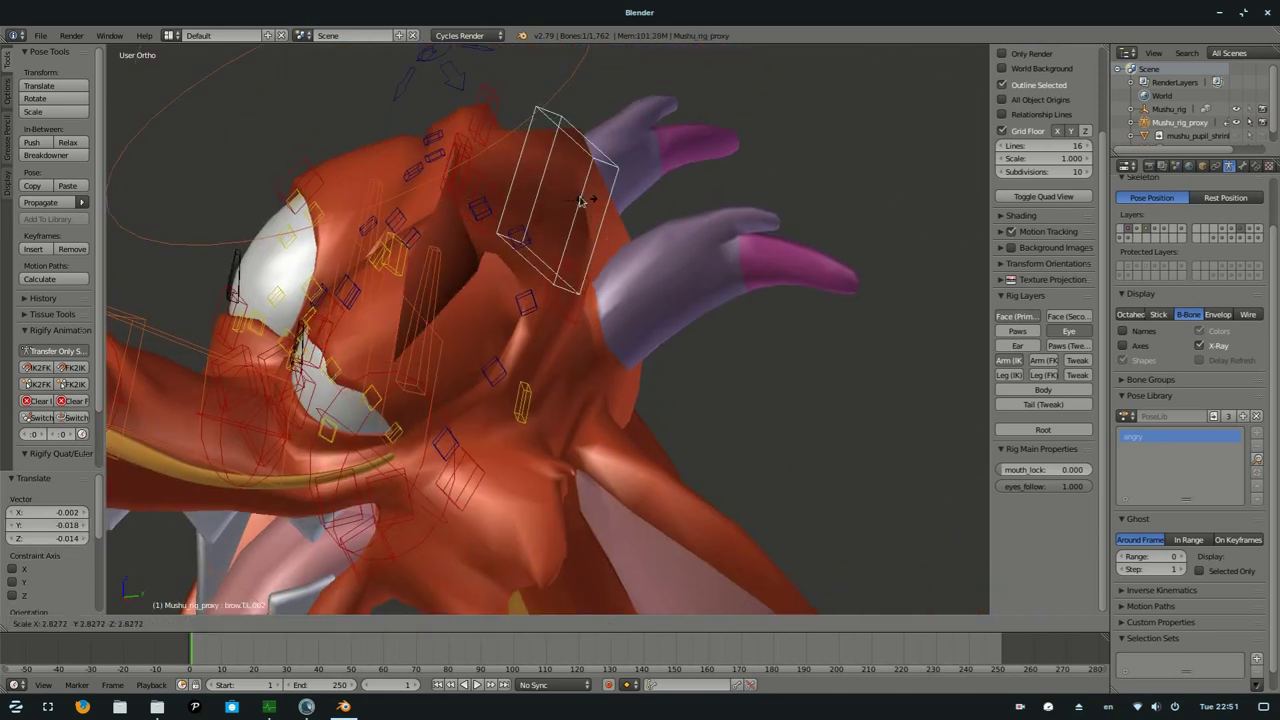
{"action": "right_click", "coordinate": [690, 245]}
{"action": "key", "text": "s"}
{"action": "middle_click_drag", "start_coordinate": [632, 298], "coordinate": [655, 250]}
{"action": "right_click", "coordinate": [655, 250]}
{"action": "key", "text": "g"}
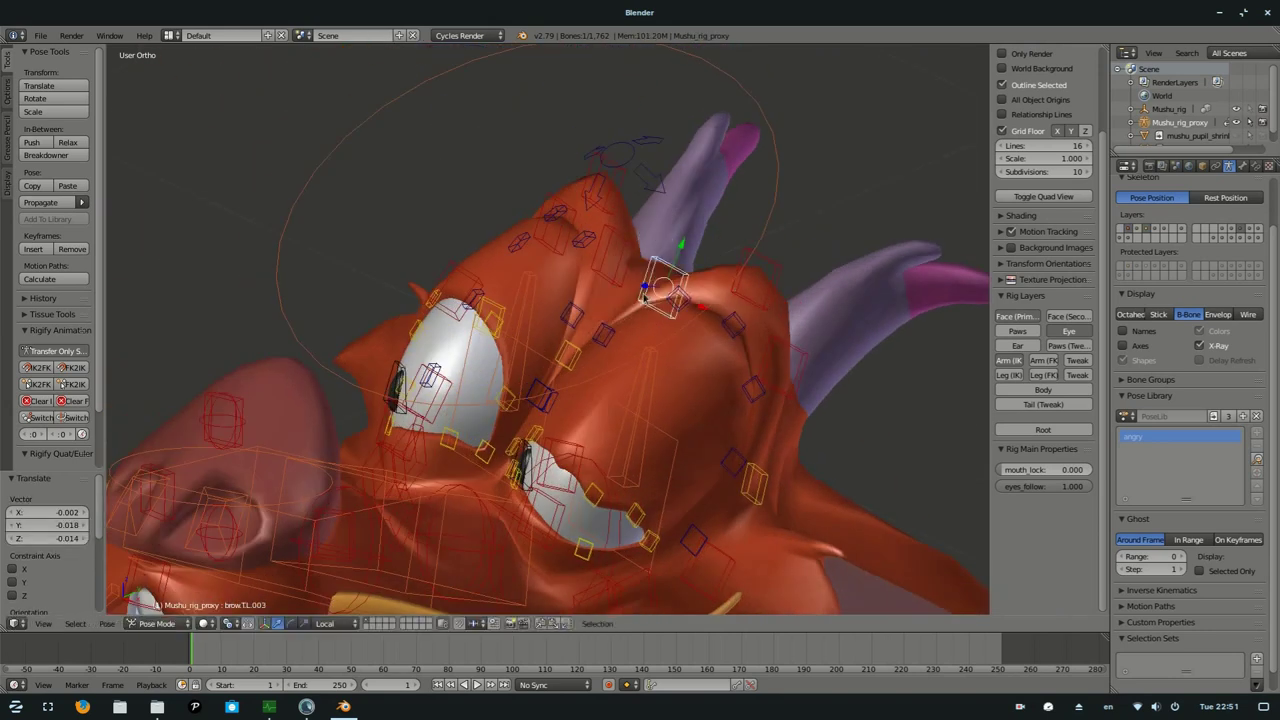
{"action": "middle_click_drag", "start_coordinate": [645, 295], "coordinate": [640, 338]}
{"action": "key", "text": "s"}
{"action": "left_click", "coordinate": [899, 372]}
{"action": "middle_click_drag", "start_coordinate": [899, 372], "coordinate": [690, 340]}
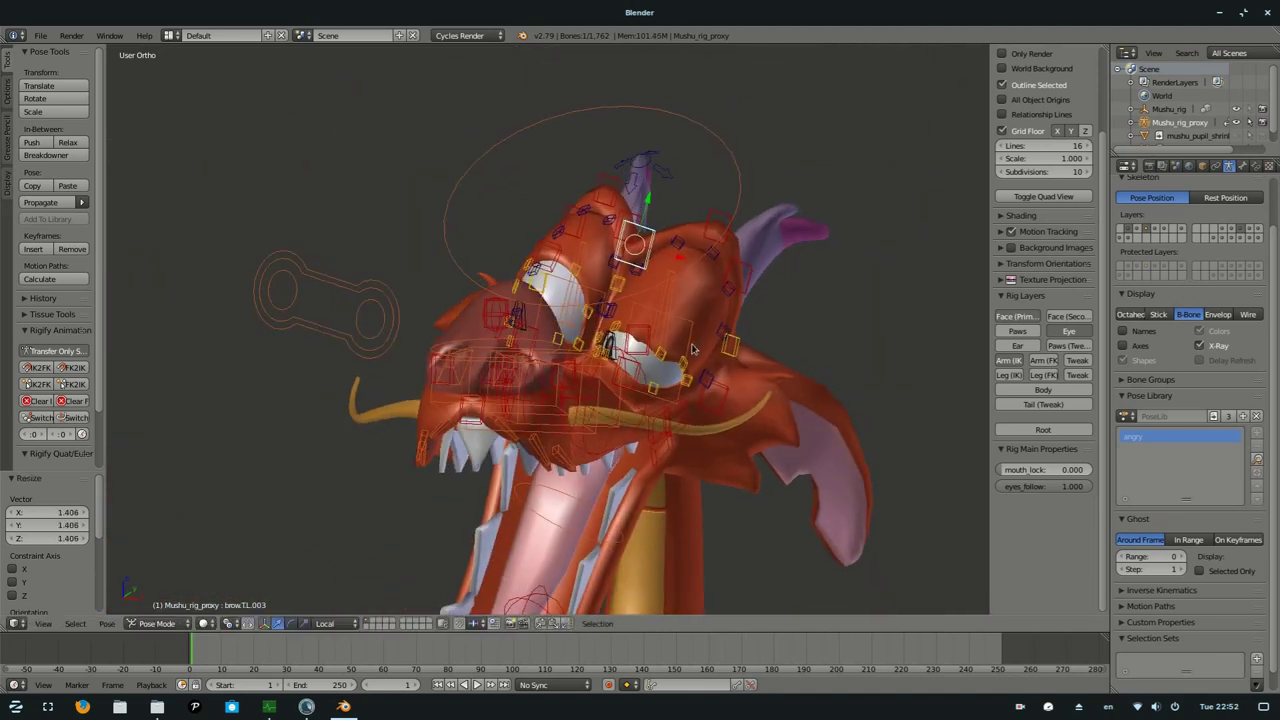
{"action": "right_click", "coordinate": [612, 344]}
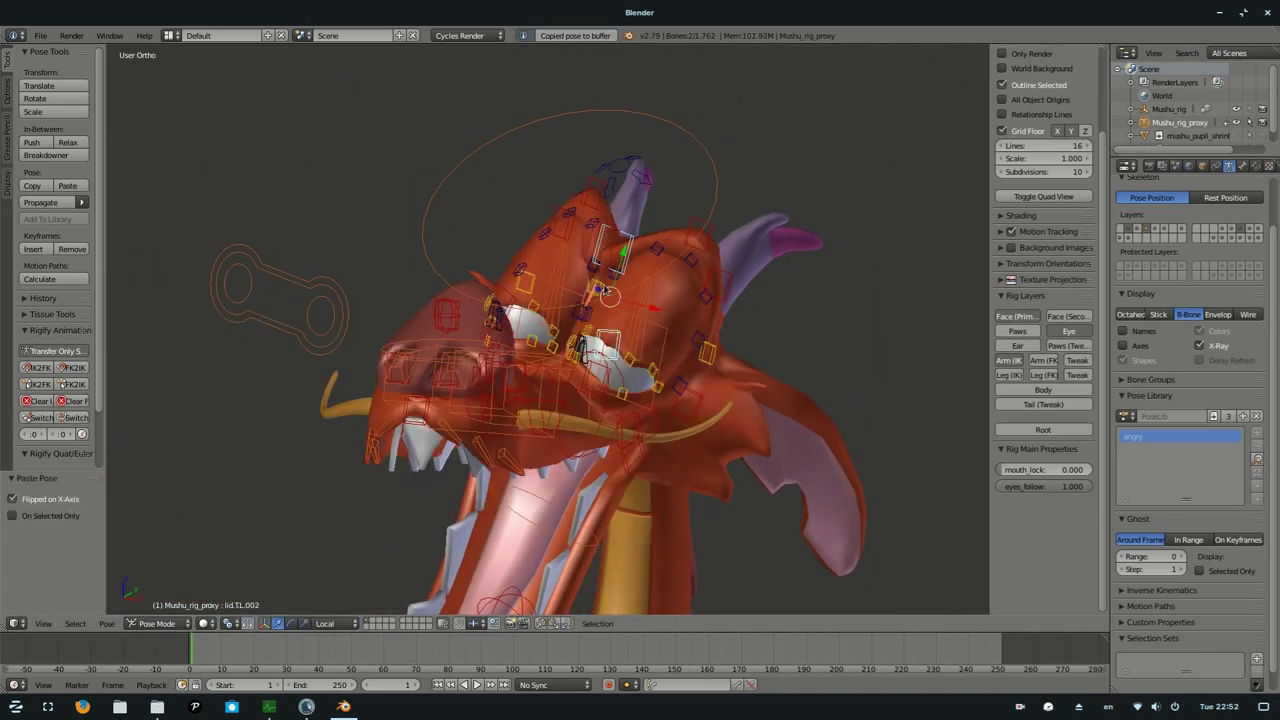
- Rotate the jaw control from the side profile to open the mouth
{"action": "middle_click_drag", "start_coordinate": [605, 290], "coordinate": [652, 451]}
{"action": "right_click", "coordinate": [652, 451]}
{"action": "key", "text": "r"}
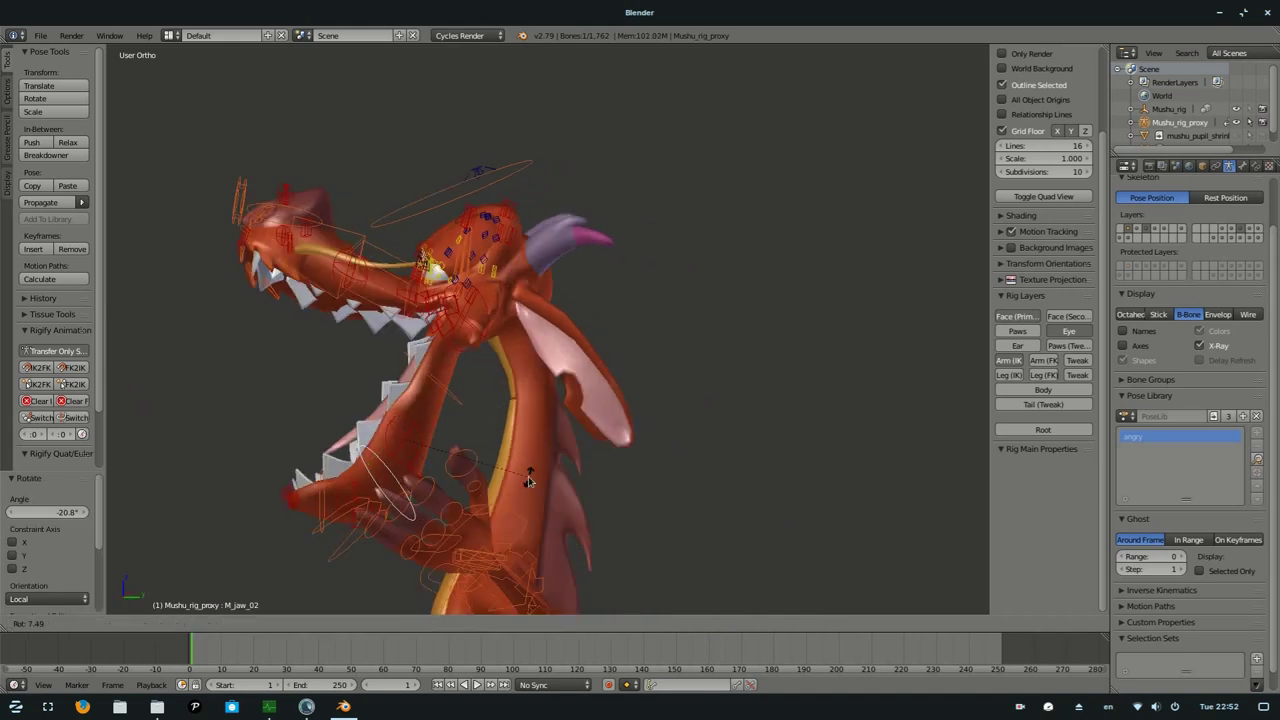
{"action": "left_click", "coordinate": [529, 481]}
{"action": "scroll", "coordinate": [529, 481], "scroll_direction": "down", "scroll_amount": 4}
{"action": "middle_click_drag", "start_coordinate": [640, 310], "coordinate": [1048, 328]}
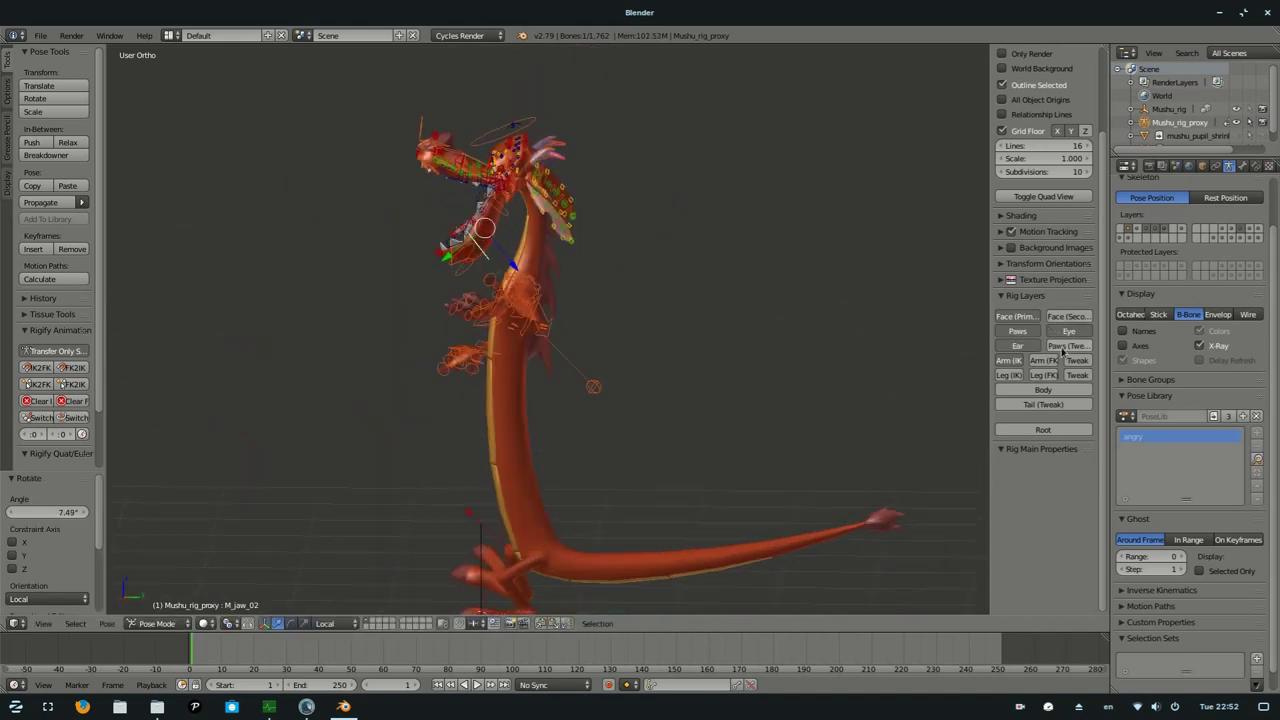
- Select every bone of the rig and clear their scale with Alt+S
{"action": "left_click", "coordinate": [1075, 370]}
{"action": "key", "text": "a"}
{"action": "key", "text": "alt+s"}
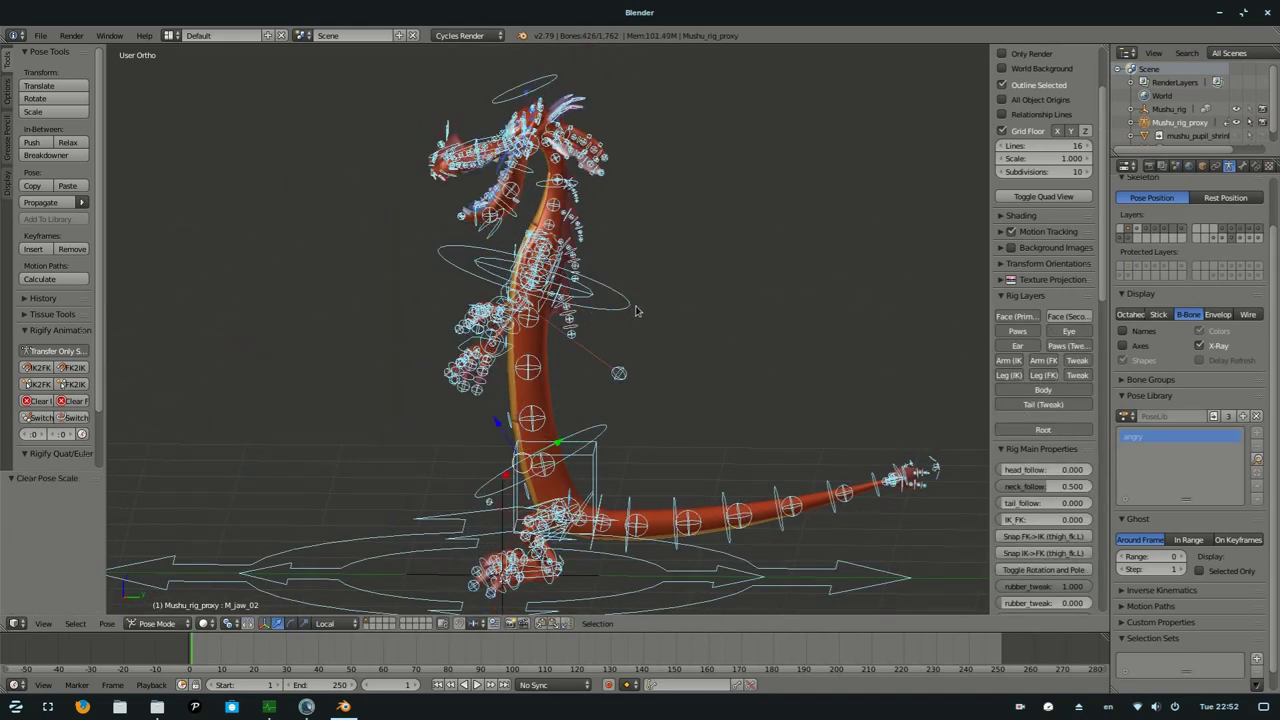
{"action": "middle_click_drag", "start_coordinate": [629, 309], "coordinate": [648, 338]}
{"action": "scroll", "coordinate": [648, 338], "scroll_direction": "up", "scroll_amount": 2}
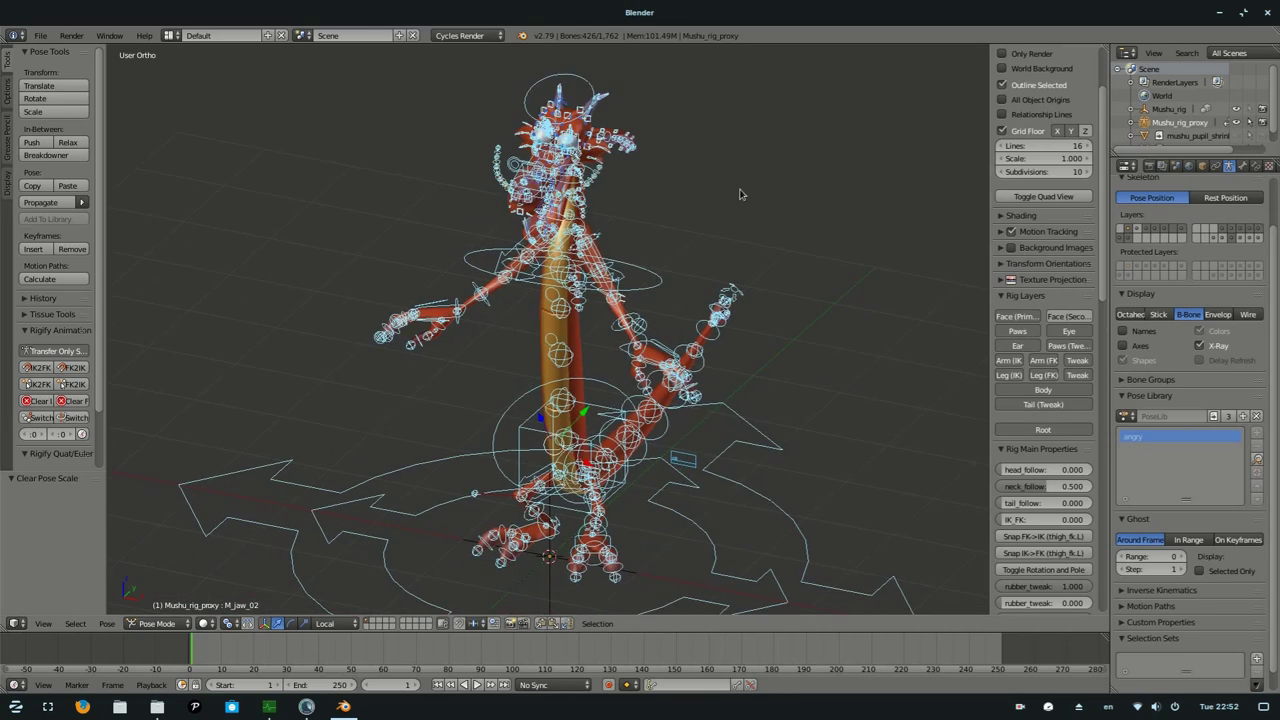
{"action": "middle_click_drag", "start_coordinate": [789, 212], "coordinate": [960, 420]}
{"action": "scroll", "coordinate": [1040, 440], "scroll_direction": "down", "scroll_amount": 4}
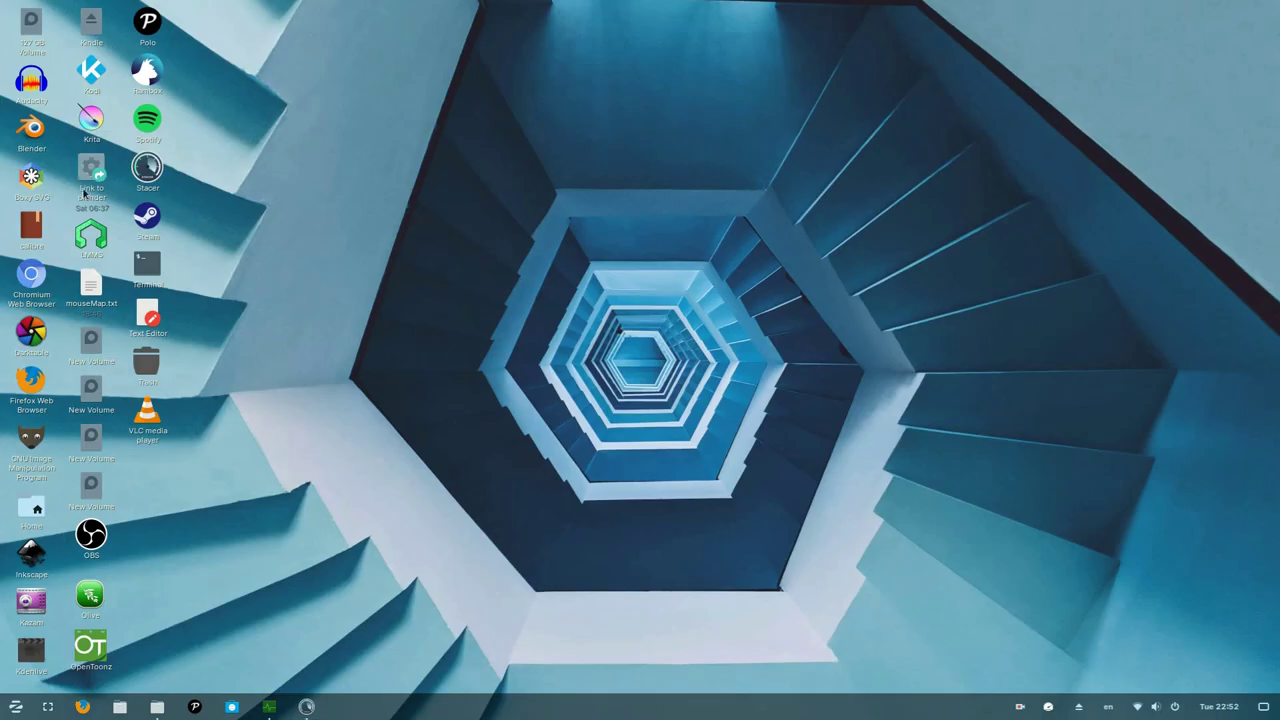
- Delete the default cube, camera and light, then link Mushu_rig from mushu_Wpaint.blend
{"action": "key", "text": "a"}
{"action": "key", "text": "Delete"}
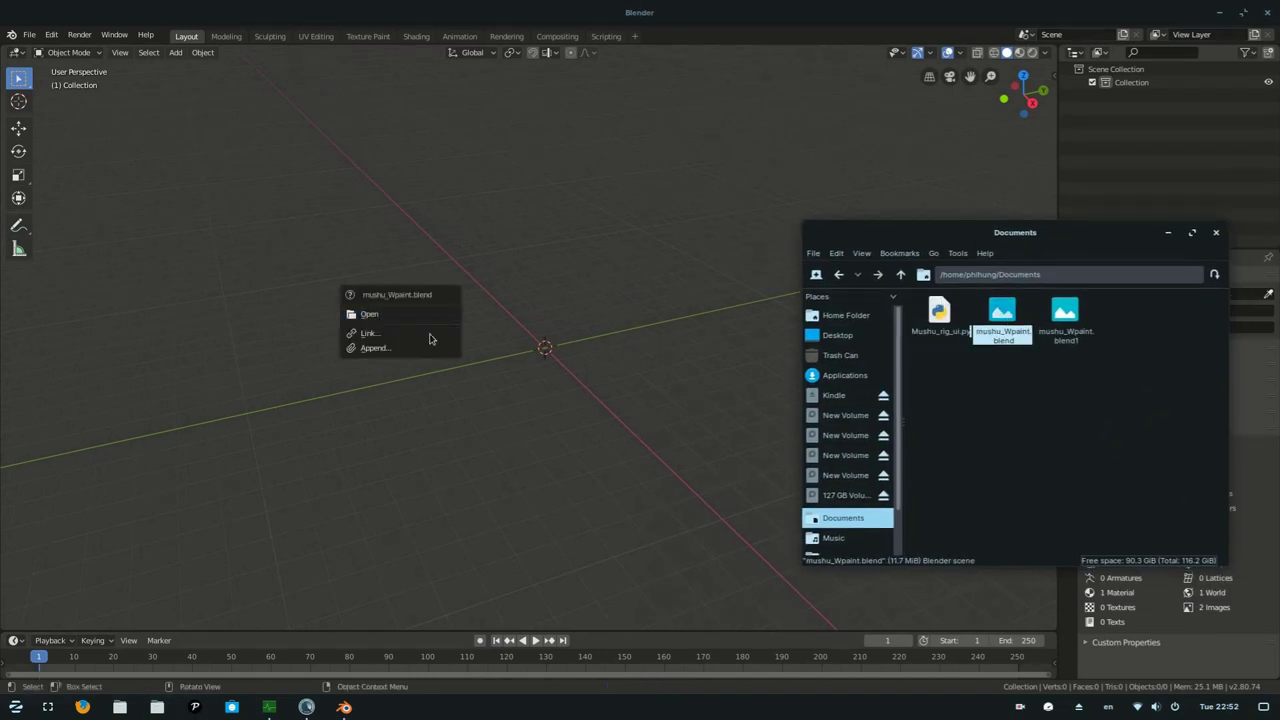
{"action": "left_click", "coordinate": [429, 334]}
{"action": "key", "text": "Return"}
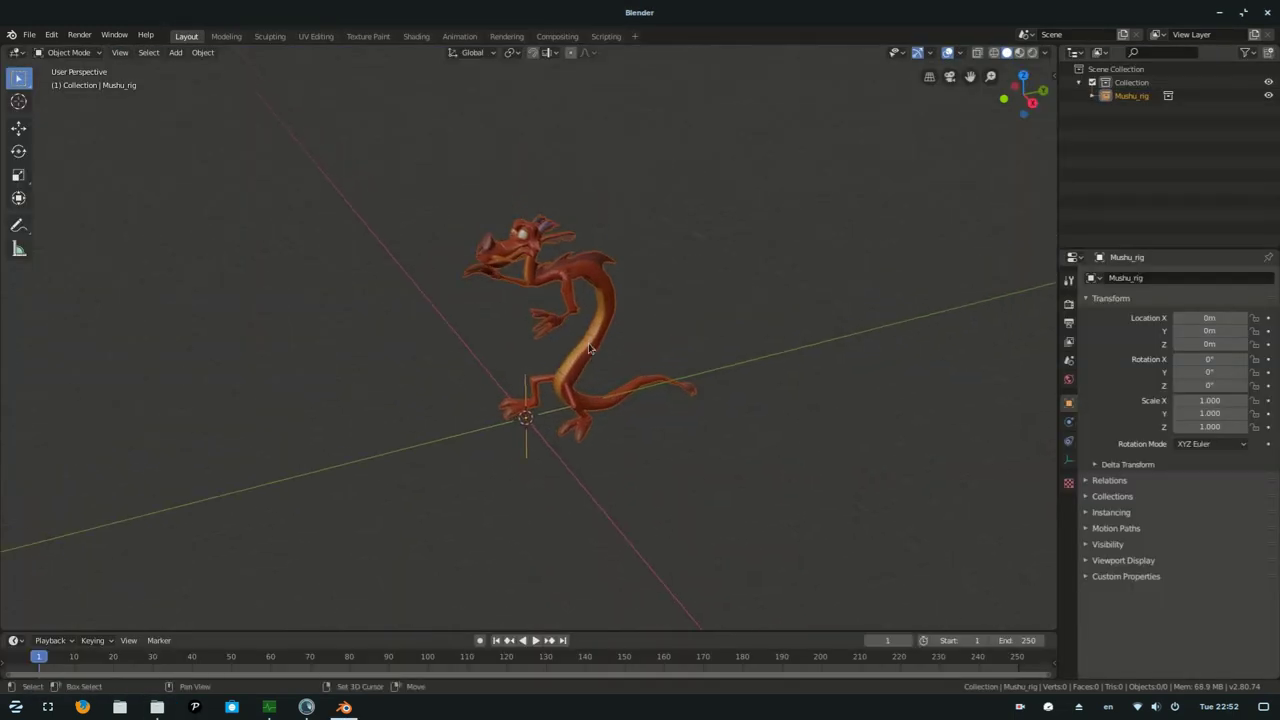
- Enable outliner selectability toggles and make a proxy of the linked Mushu_rig
{"action": "left_click", "coordinate": [1245, 52]}
{"action": "left_click", "coordinate": [1153, 95]}
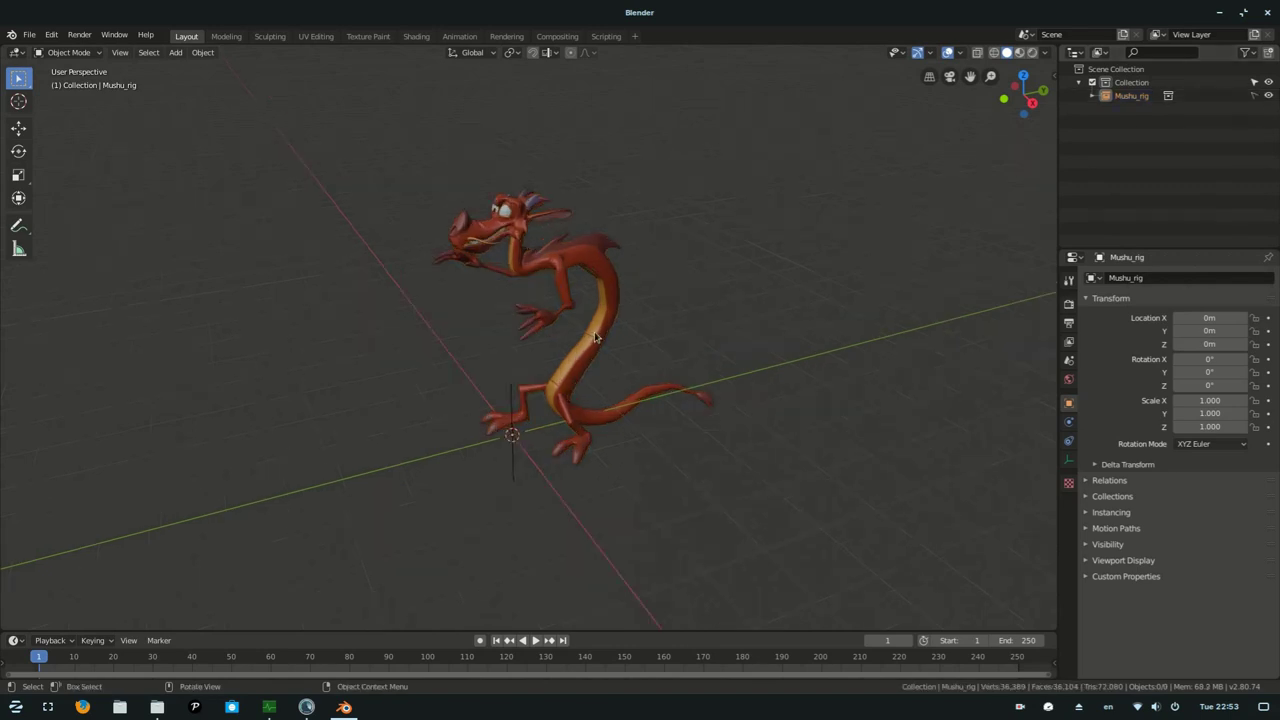
{"action": "left_click", "coordinate": [202, 52]}
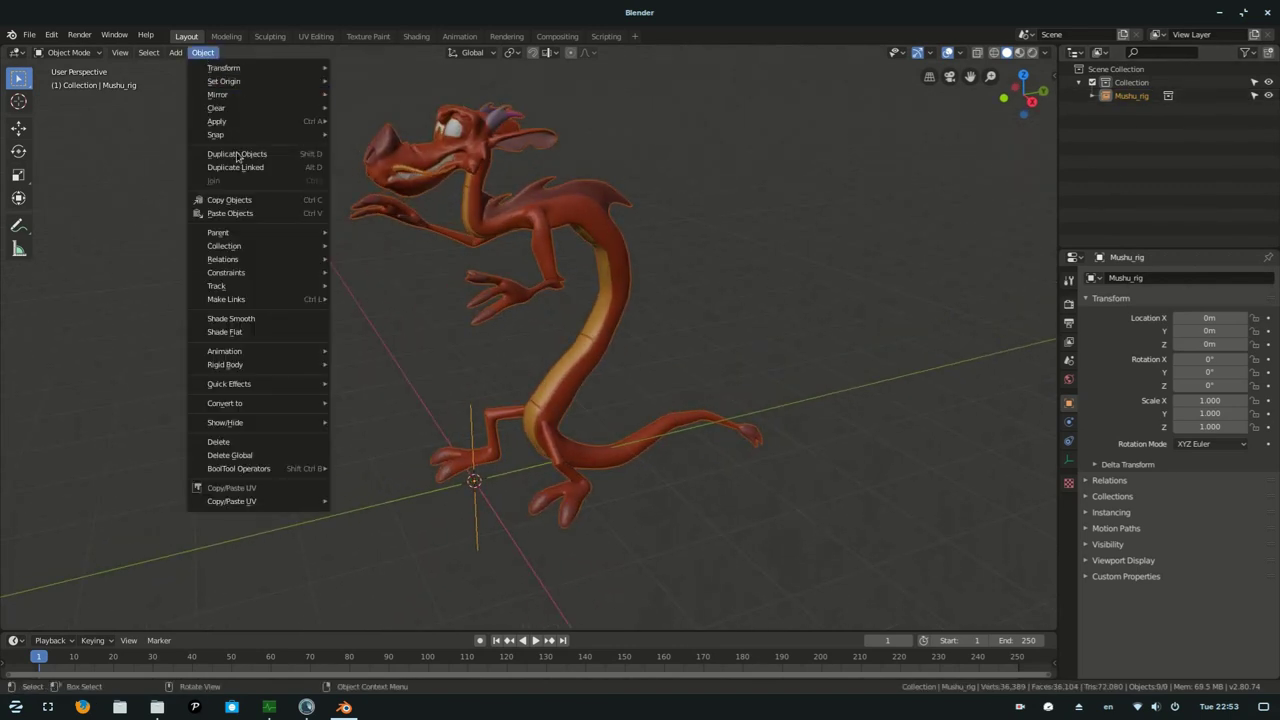
{"action": "left_click", "coordinate": [470, 262]}
{"action": "left_click", "coordinate": [470, 278]}
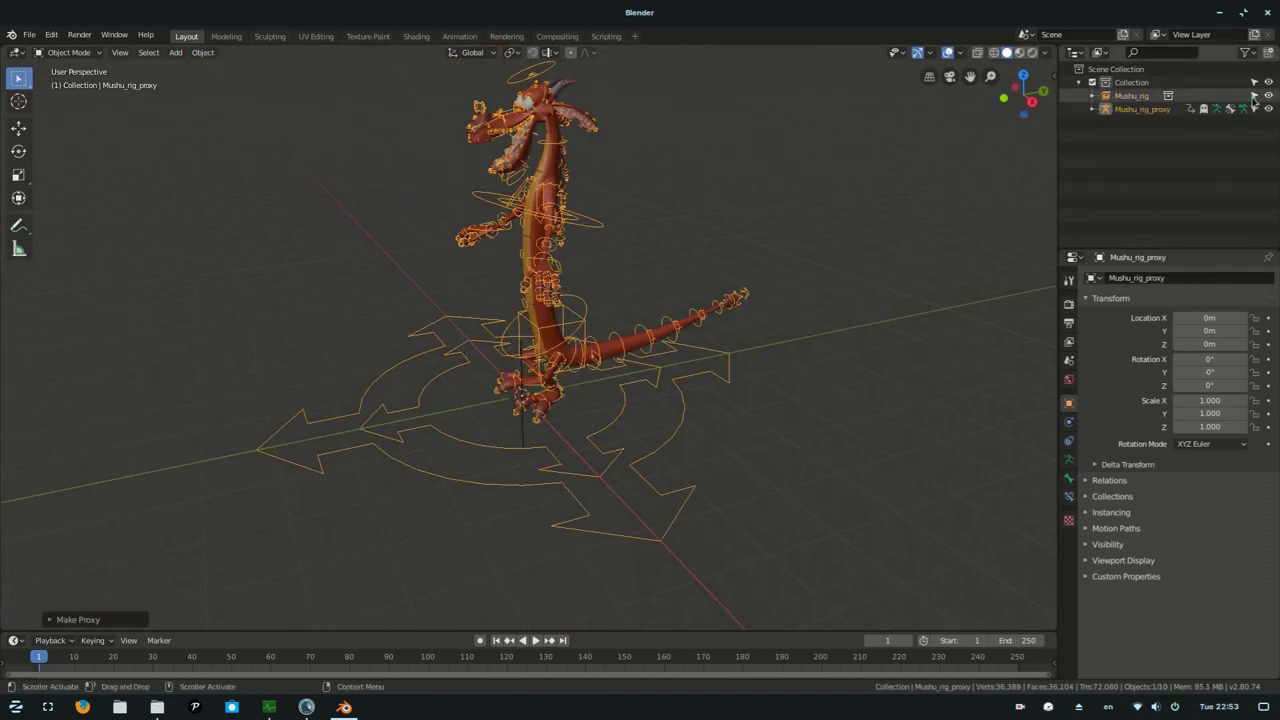
- Put the proxy rig in Pose Mode, show the sidebar, orbit to front, and split the view
{"action": "middle_click_drag", "start_coordinate": [634, 372], "coordinate": [600, 300]}
{"action": "key", "text": "ctrl+Tab"}
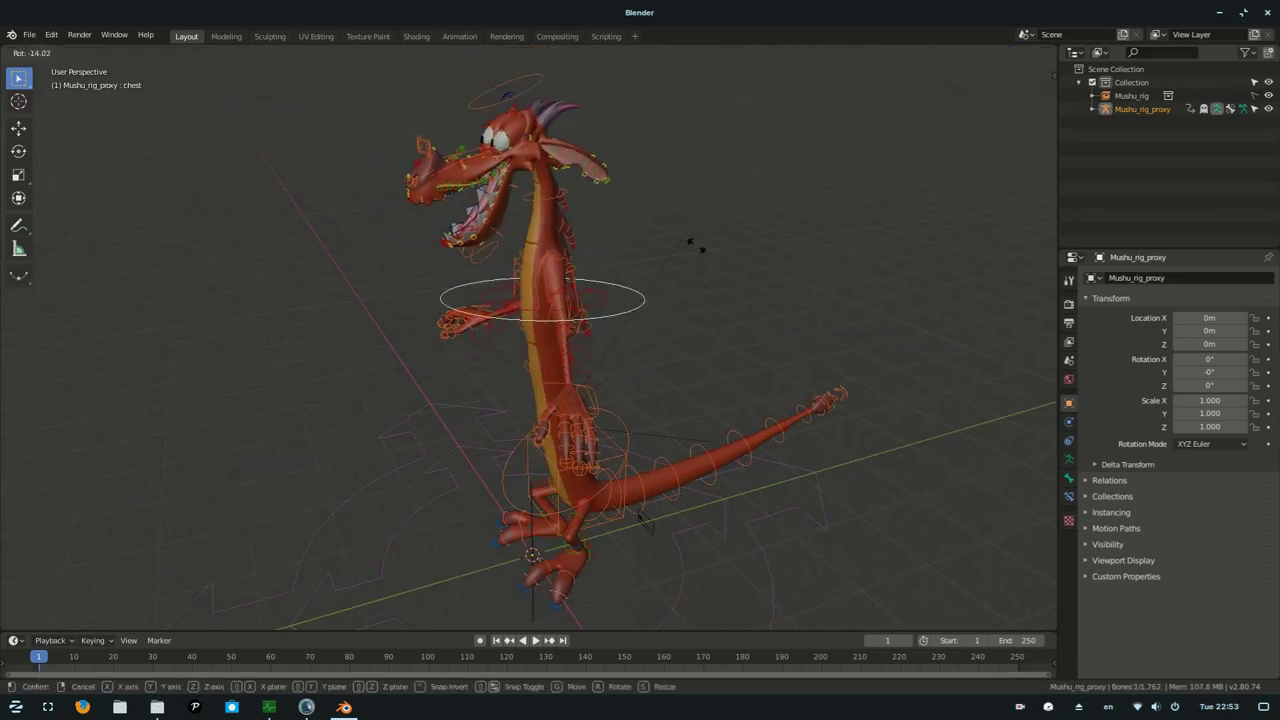
{"action": "key", "text": "n"}
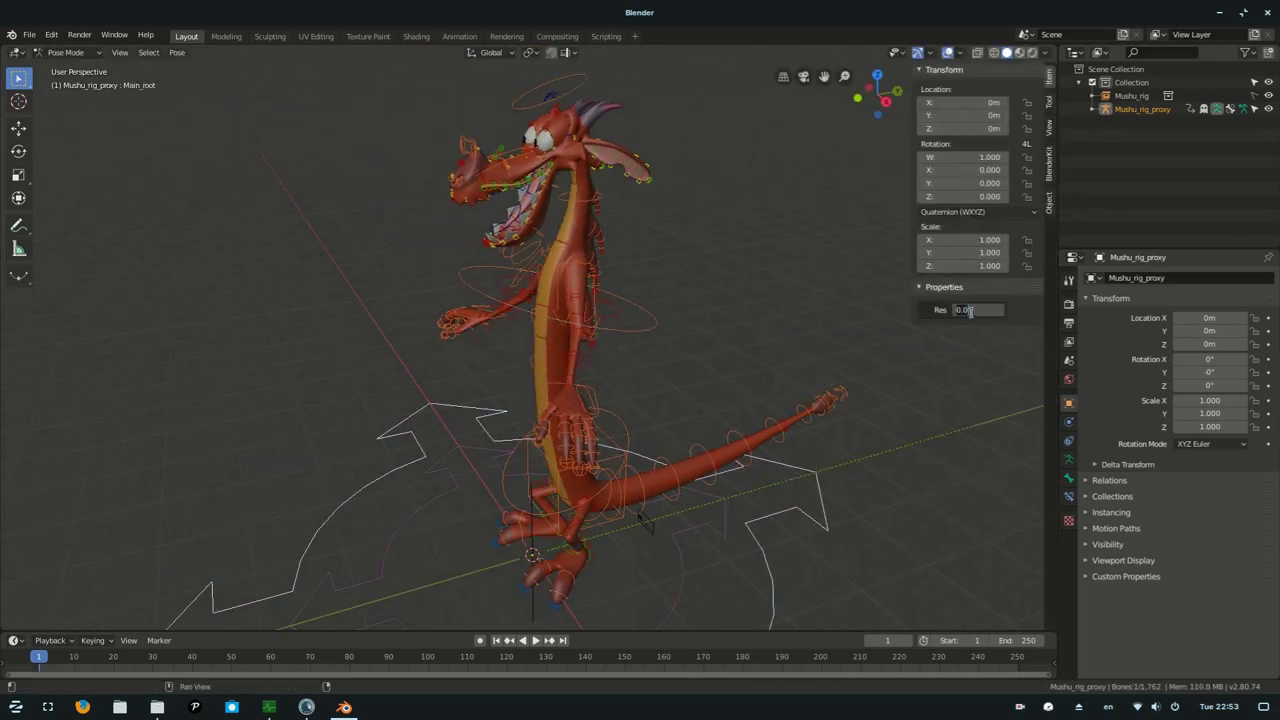
{"action": "middle_click_drag", "start_coordinate": [736, 252], "coordinate": [1040, 165]}
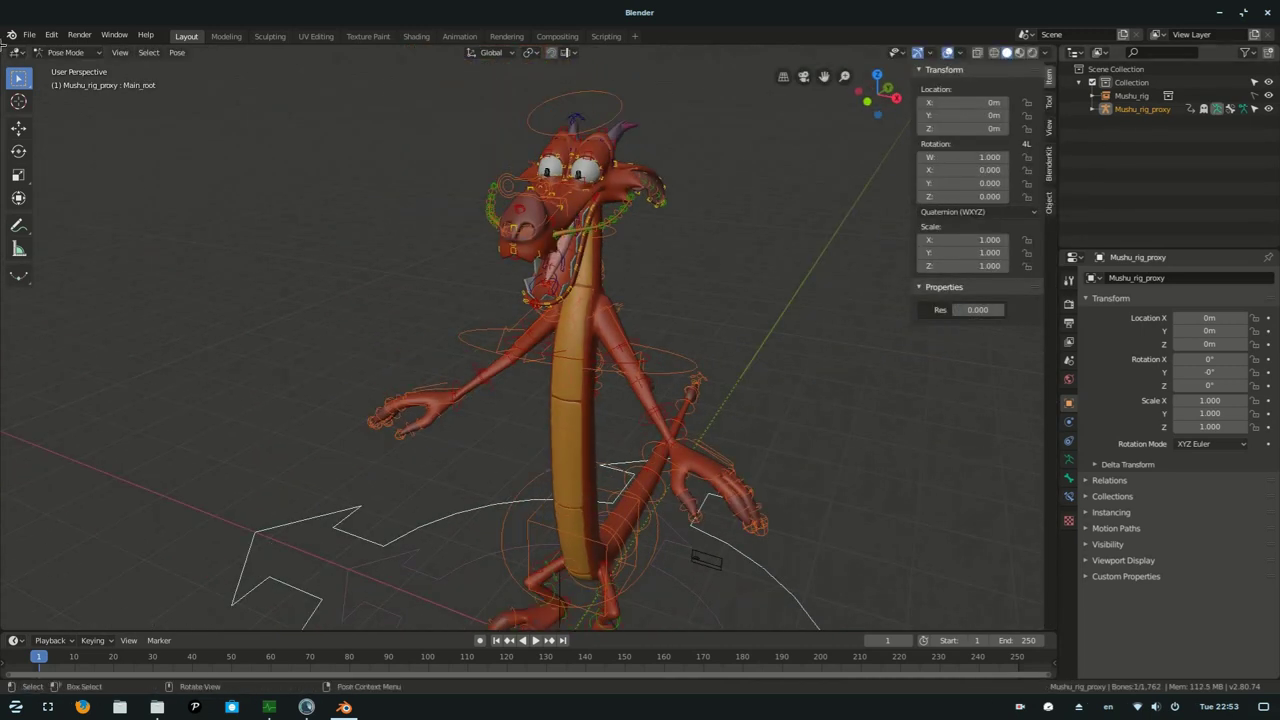
{"action": "left_click_drag", "start_coordinate": [4, 46], "coordinate": [467, 200]}
- Turn the left view into a Text Editor, keeping the bottom area as the timeline
{"action": "left_click", "coordinate": [13, 640]}
{"action": "left_click", "coordinate": [297, 527]}
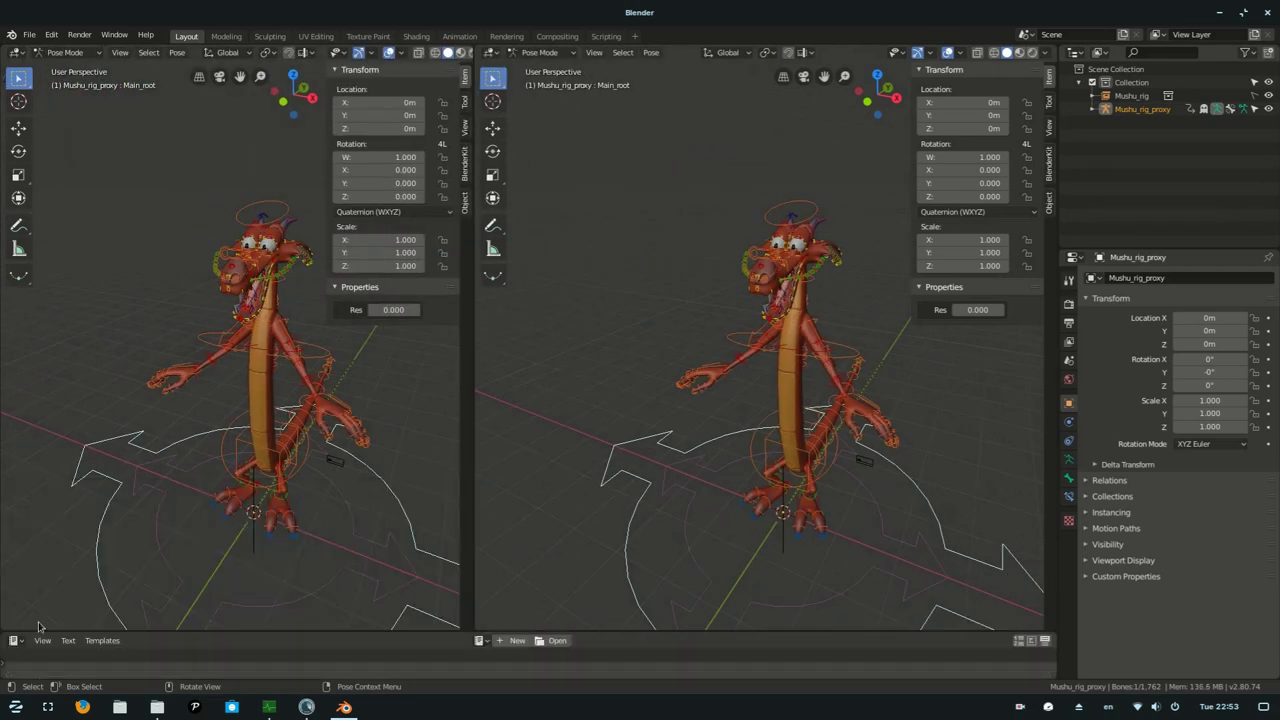
{"action": "left_click", "coordinate": [13, 640]}
{"action": "left_click", "coordinate": [188, 540]}
{"action": "left_click", "coordinate": [13, 52]}
{"action": "left_click", "coordinate": [292, 104]}
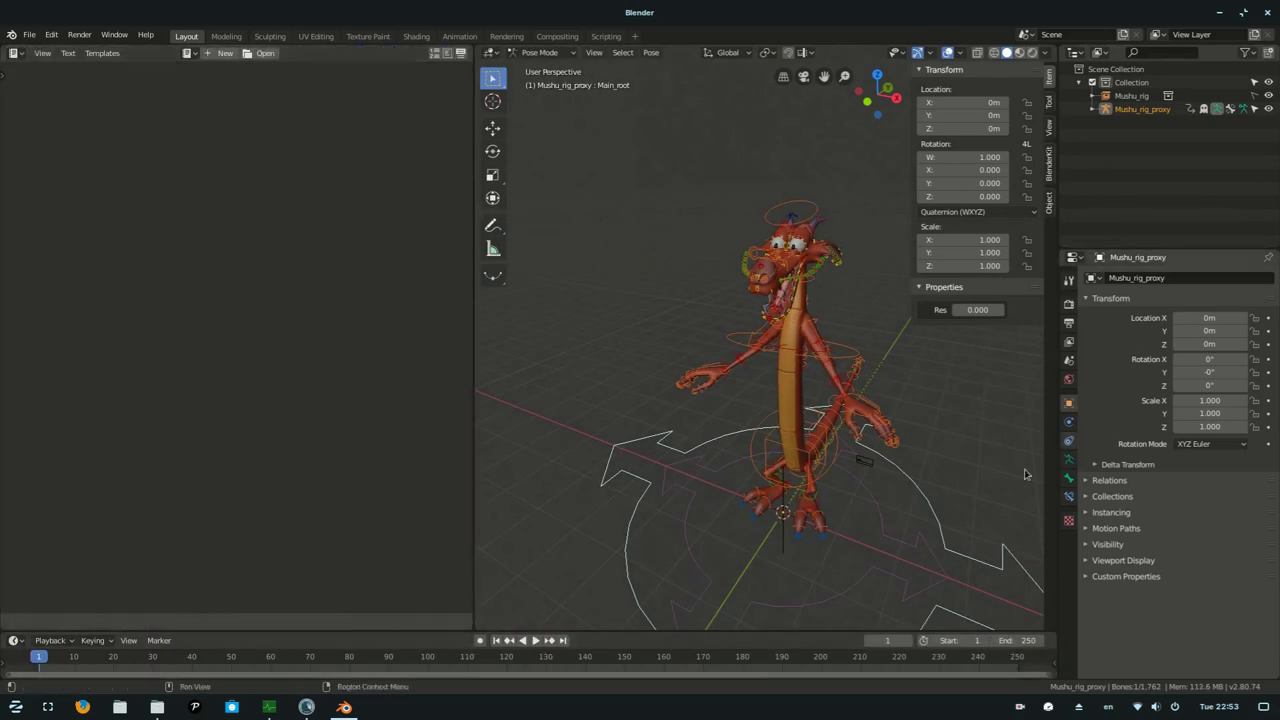
- Load Mushu_rig_ui.py, tick Register, run it, and join the text editor away
{"action": "left_click", "coordinate": [158, 707]}
{"action": "left_click_drag", "start_coordinate": [939, 315], "coordinate": [313, 347]}
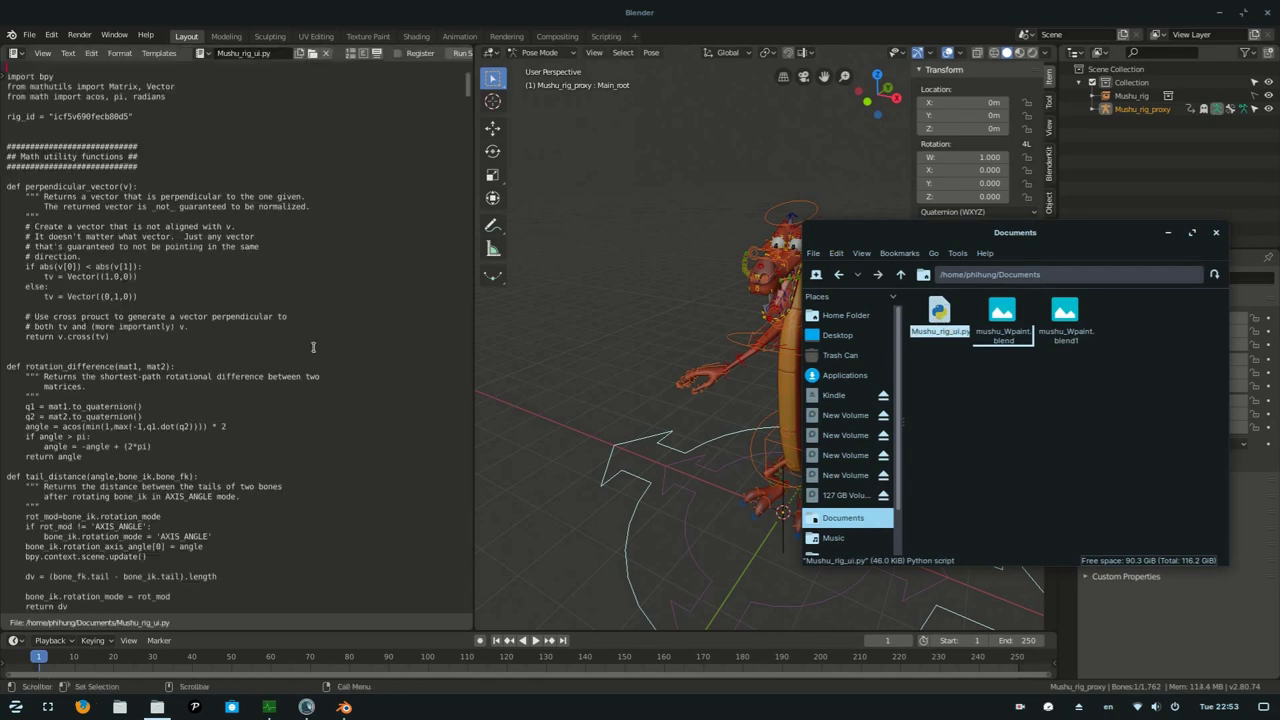
{"action": "left_click", "coordinate": [400, 53]}
{"action": "left_click", "coordinate": [443, 52]}
{"action": "left_click", "coordinate": [1050, 232]}
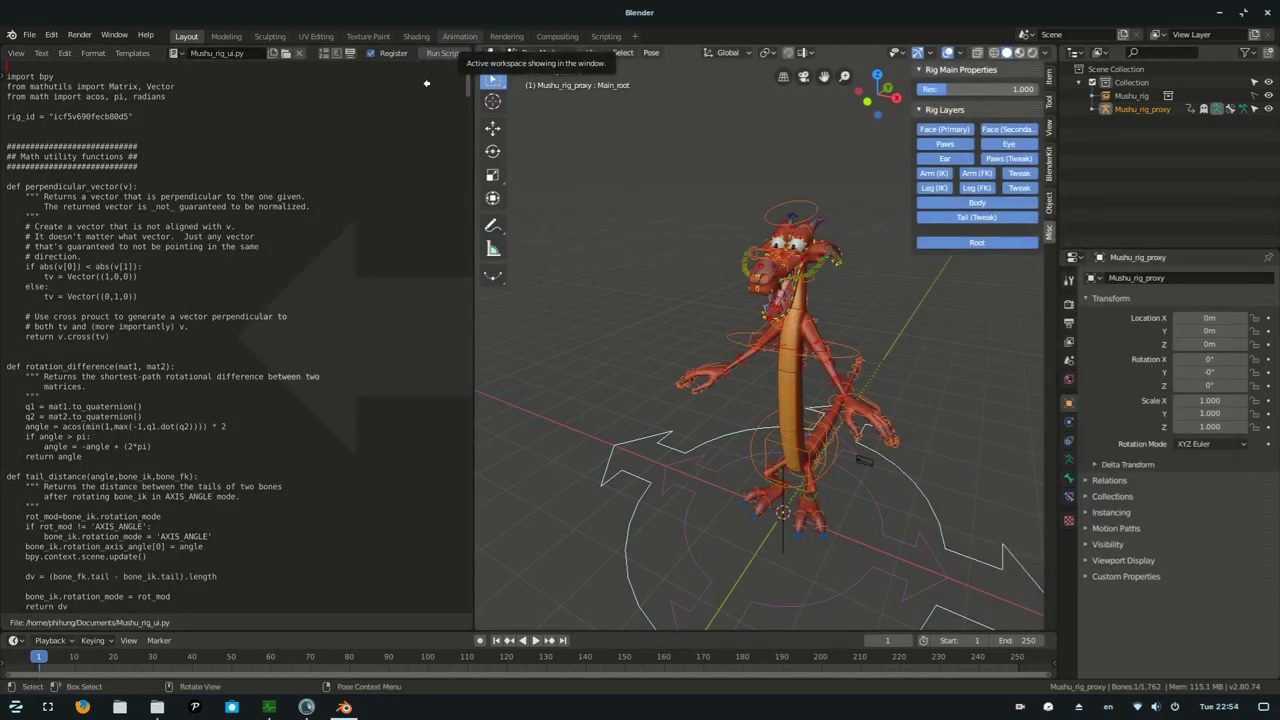
{"action": "left_click_drag", "start_coordinate": [479, 624], "coordinate": [250, 500]}
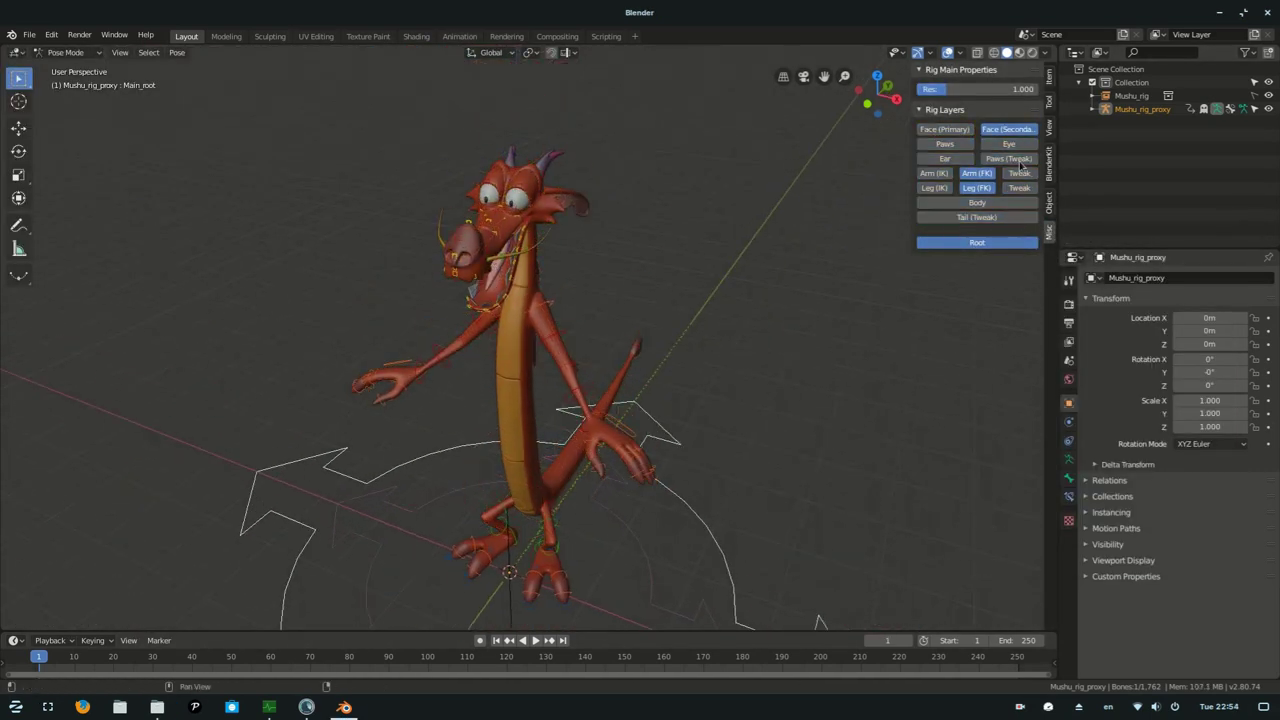
- Assign the PoseLib pose library to the proxy armature
{"action": "middle_click_drag", "start_coordinate": [882, 404], "coordinate": [944, 142]}
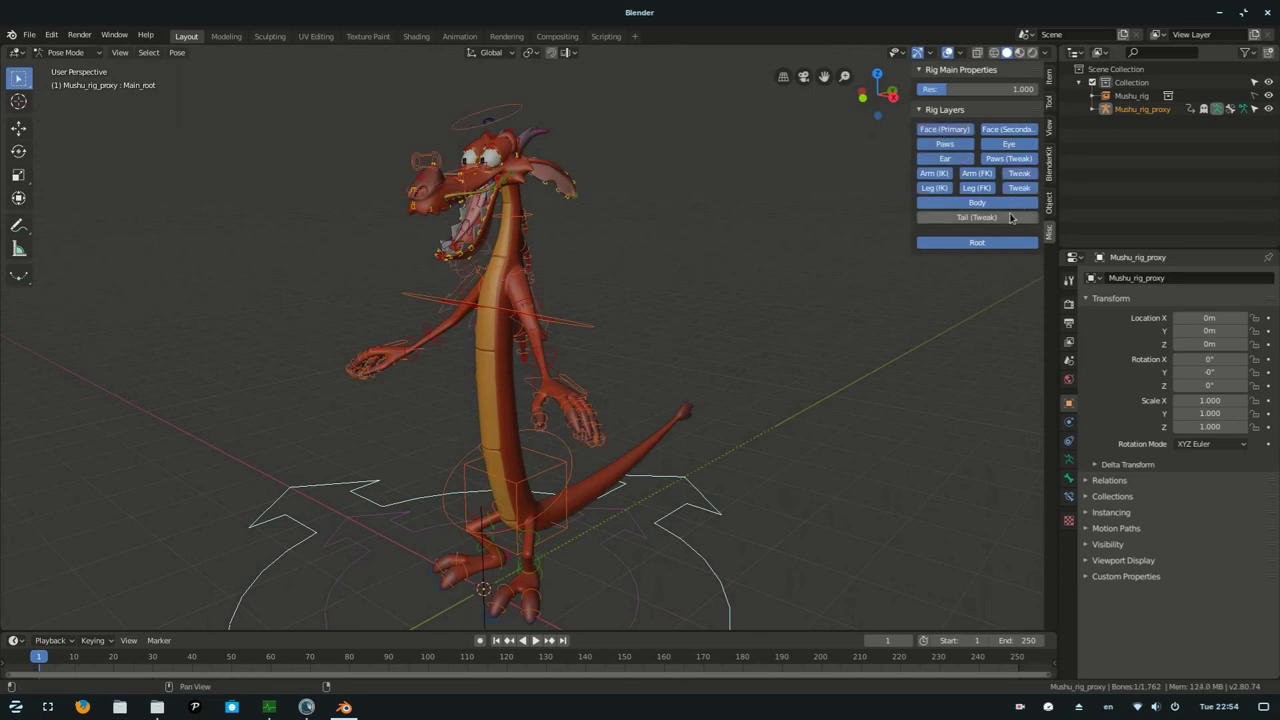
{"action": "scroll", "coordinate": [555, 202], "scroll_direction": "up", "scroll_amount": 2}
{"action": "left_click", "coordinate": [1069, 458]}
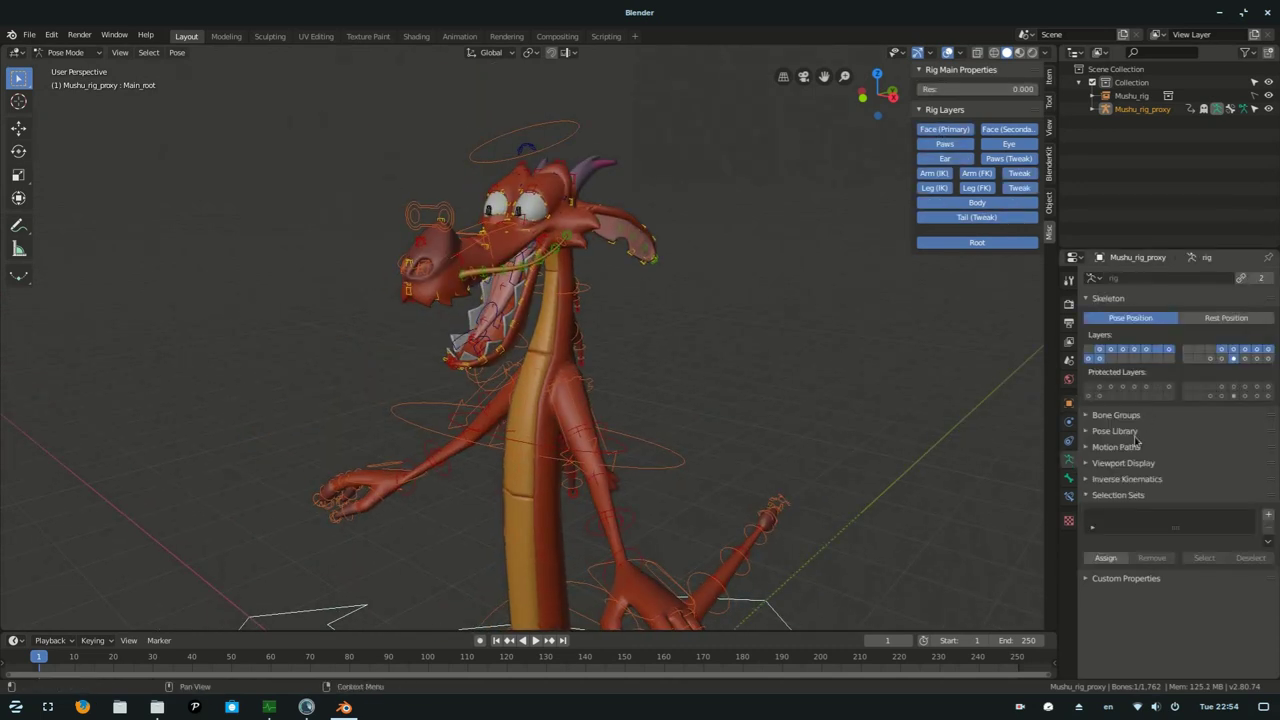
{"action": "left_click", "coordinate": [1130, 434]}
{"action": "left_click", "coordinate": [1093, 451]}
{"action": "left_click", "coordinate": [1193, 414]}
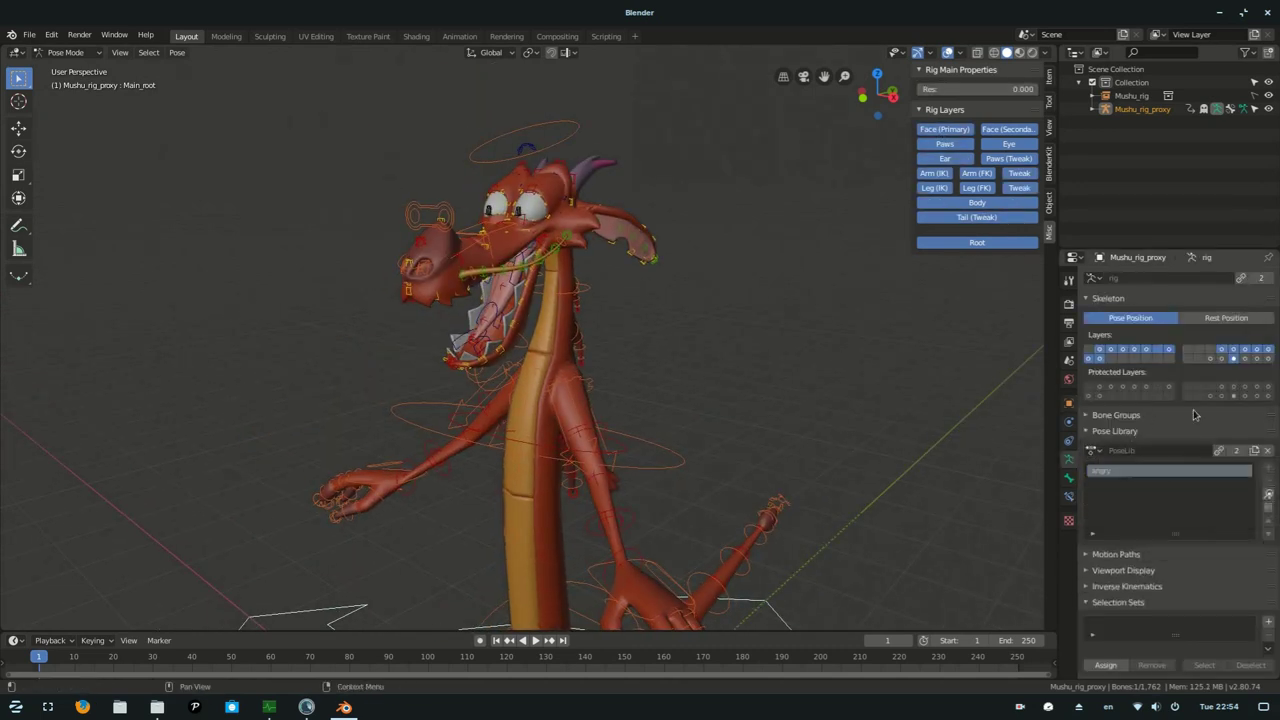
- Expand Viewport Display and move the Rig Layers panel above Rig Main Properties
{"action": "left_click", "coordinate": [1123, 570]}
{"action": "scroll", "coordinate": [1130, 560], "scroll_direction": "down", "scroll_amount": 2}
{"action": "scroll", "coordinate": [883, 480], "scroll_direction": "up", "scroll_amount": 2}
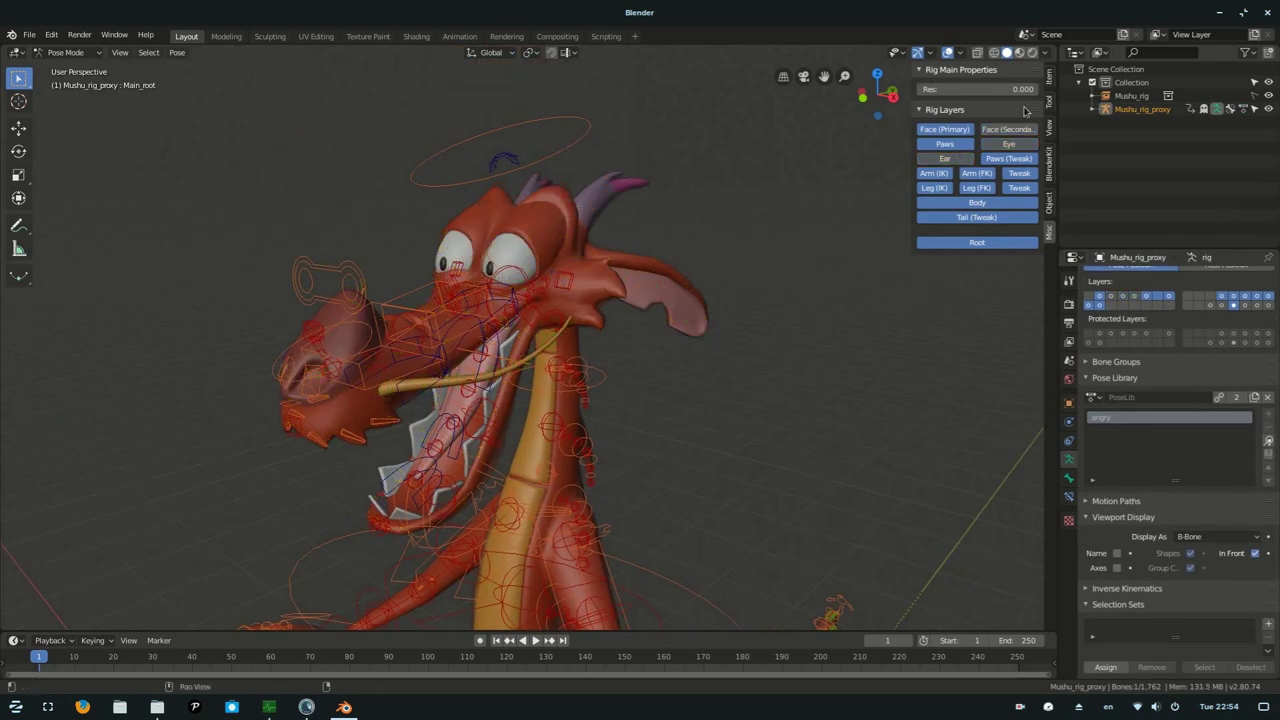
{"action": "left_click_drag", "start_coordinate": [1024, 110], "coordinate": [1022, 70]}
- Stretch the head forward and move the eyes target control to a new spot
{"action": "left_click", "coordinate": [613, 178]}
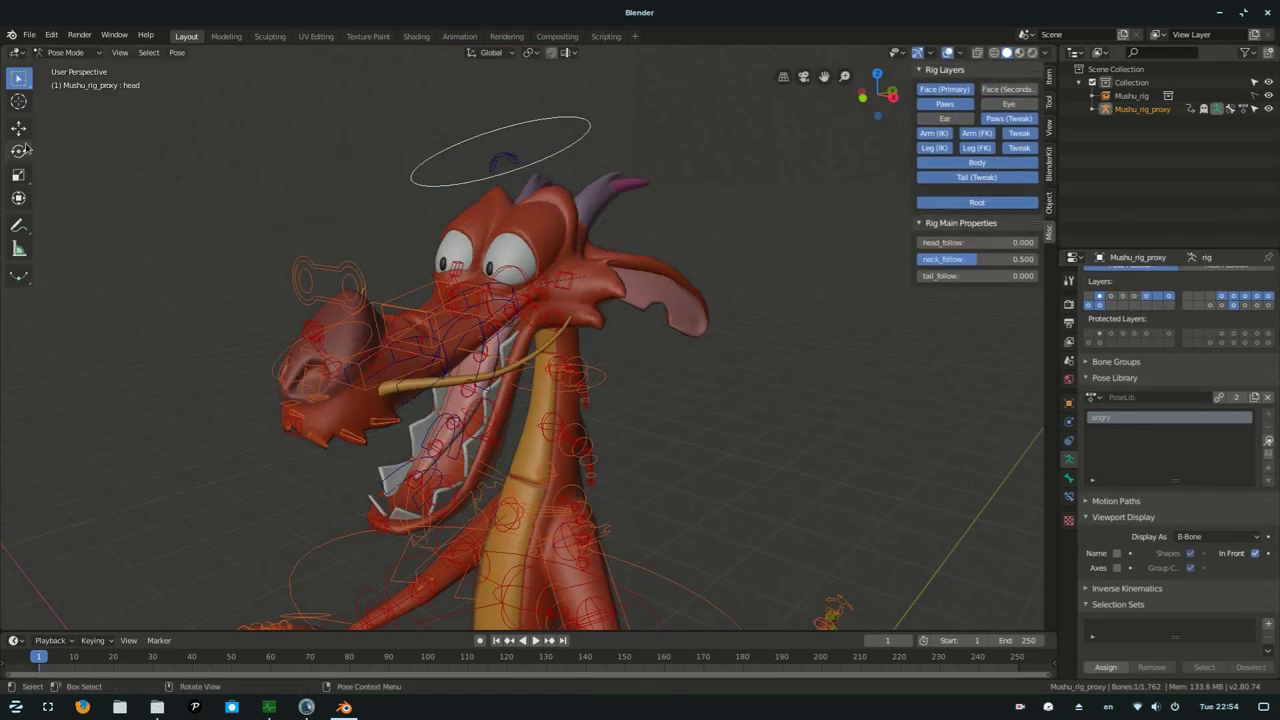
{"action": "key", "text": "g"}
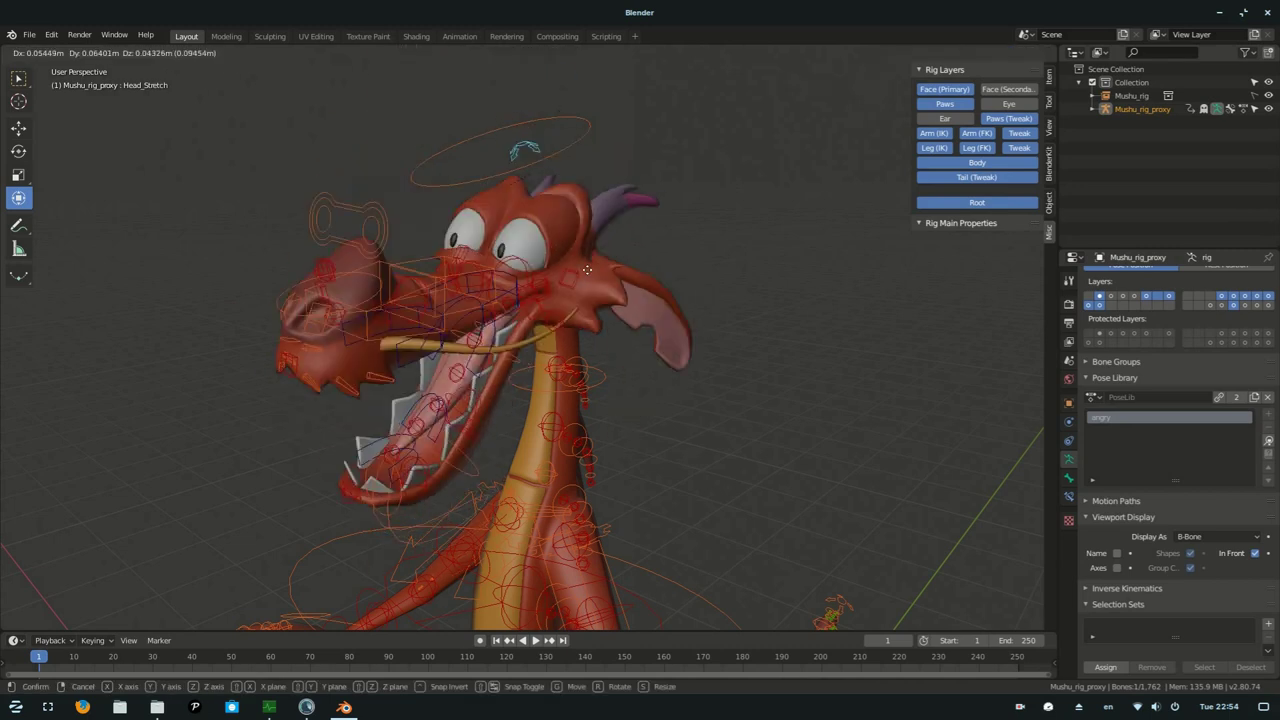
{"action": "key", "text": "Escape"}
{"action": "middle_click_drag", "start_coordinate": [570, 244], "coordinate": [600, 300]}
{"action": "left_click", "coordinate": [560, 290]}
{"action": "key", "text": "g"}
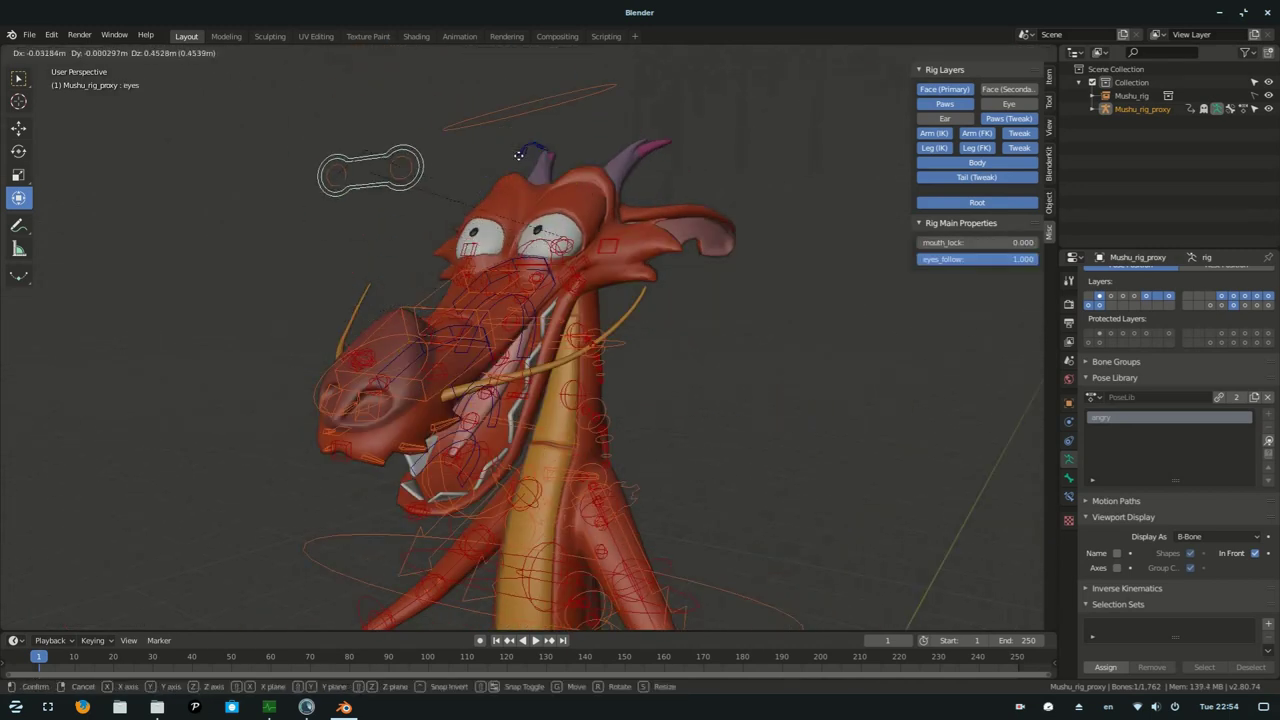
{"action": "left_click", "coordinate": [778, 311]}
- Swing the tail with the tail_master control and select the tail copy-rotation control
{"action": "scroll", "coordinate": [778, 311], "scroll_direction": "down", "scroll_amount": 4}
{"action": "middle_click_drag", "start_coordinate": [700, 350], "coordinate": [760, 390]}
{"action": "left_click", "coordinate": [520, 440]}
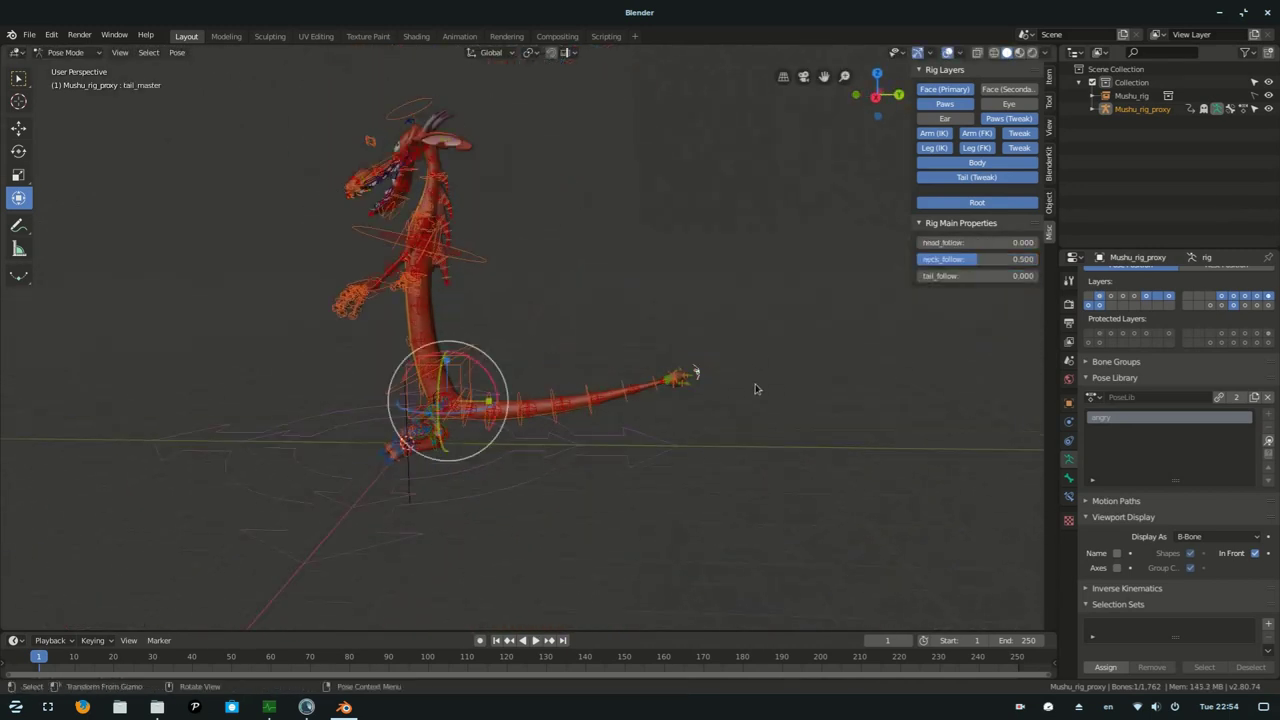
{"action": "left_click_drag", "start_coordinate": [560, 450], "coordinate": [600, 420]}
{"action": "scroll", "coordinate": [600, 420], "scroll_direction": "up", "scroll_amount": 5}
{"action": "scroll", "coordinate": [586, 350], "scroll_direction": "down", "scroll_amount": 4}
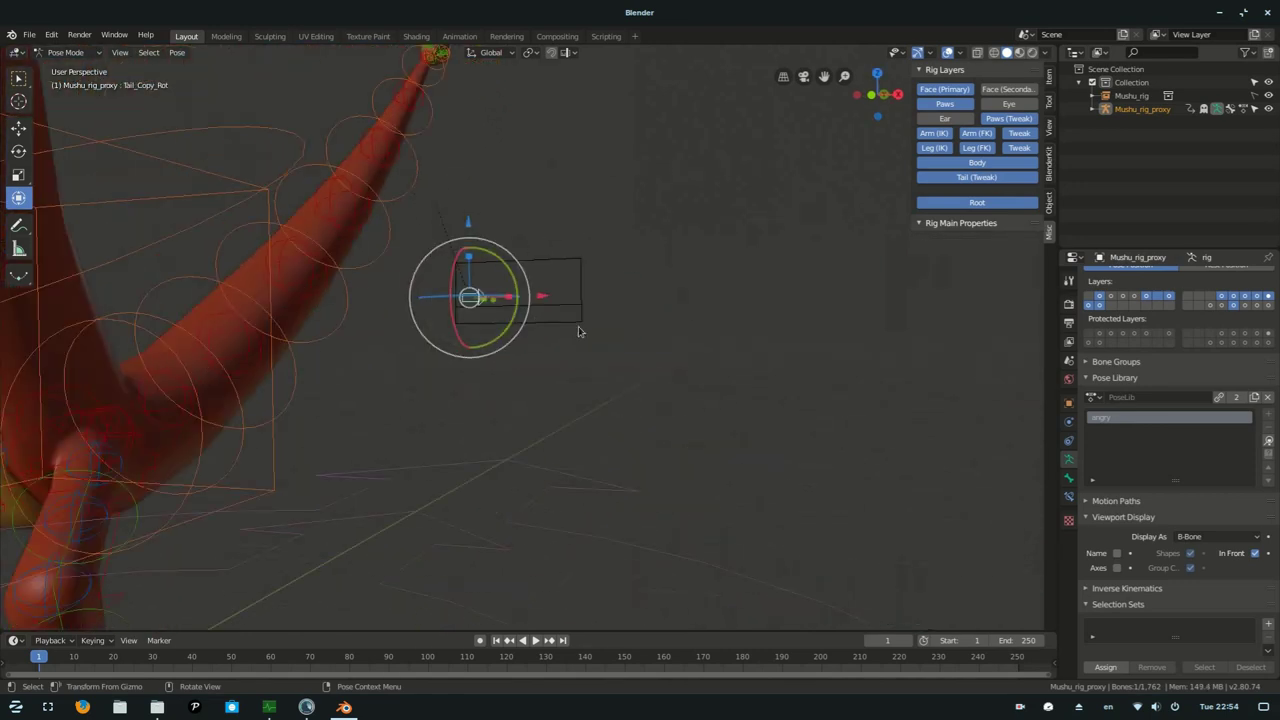
{"action": "left_click", "coordinate": [428, 338]}
{"action": "middle_click_drag", "start_coordinate": [428, 338], "coordinate": [304, 335]}
- Hide viewport overlays to inspect the clean pose, then turn them back on
{"action": "left_click", "coordinate": [958, 52]}
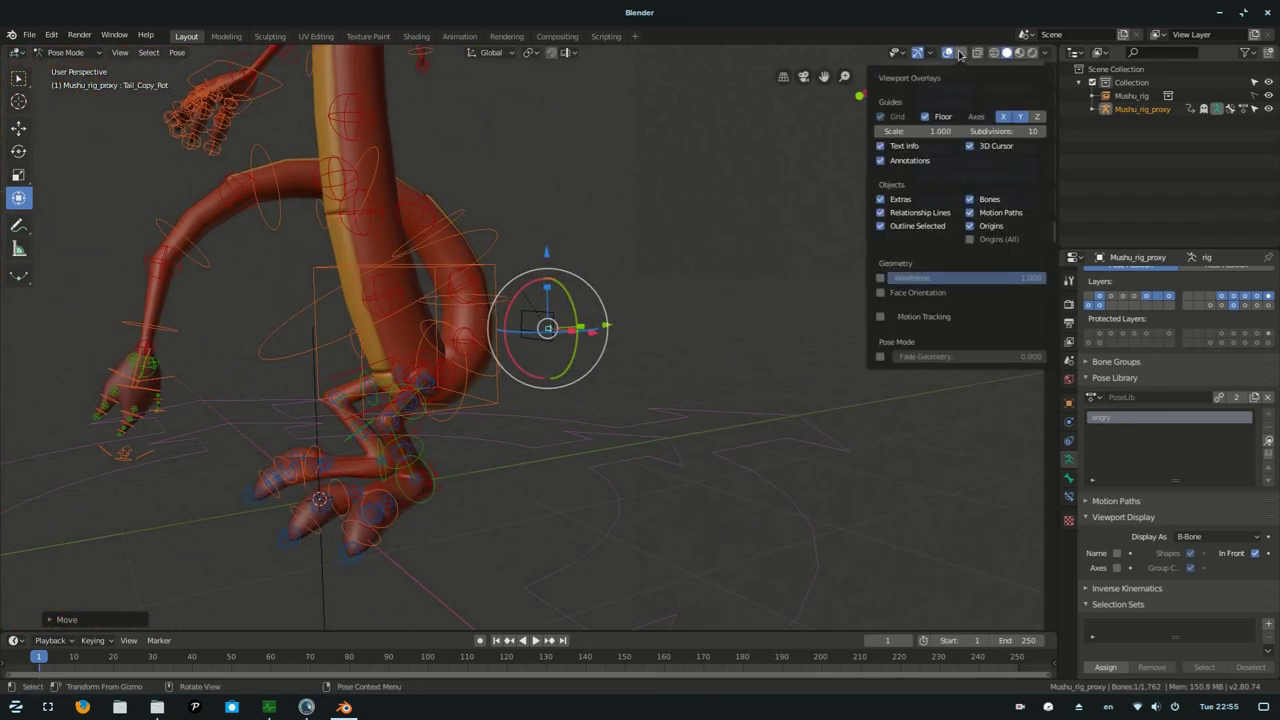
{"action": "left_click", "coordinate": [948, 52]}
{"action": "mouse_move", "coordinate": [560, 300]}
{"action": "middle_mouse_down"}
{"action": "mouse_move", "coordinate": [500, 342]}
{"action": "mouse_move", "coordinate": [540, 330]}
{"action": "middle_mouse_up"}
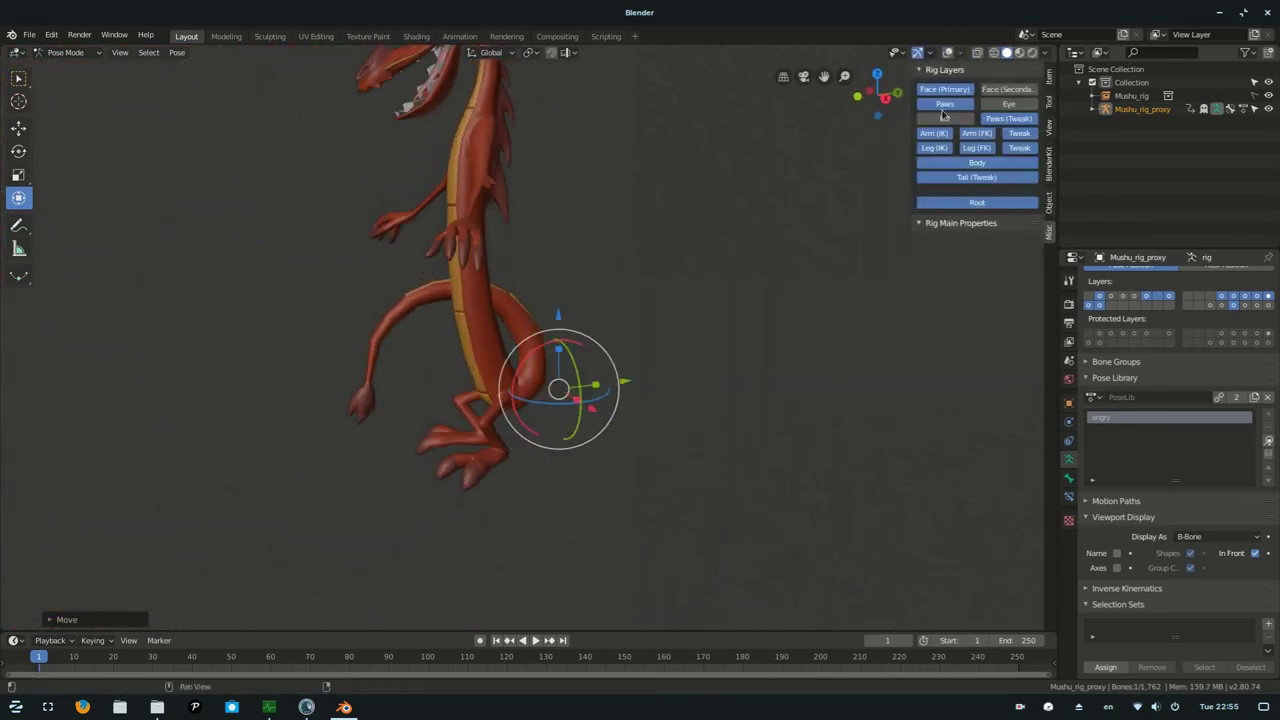
{"action": "left_click", "coordinate": [948, 52]}
{"action": "scroll", "coordinate": [560, 300], "scroll_direction": "up", "scroll_amount": 5}
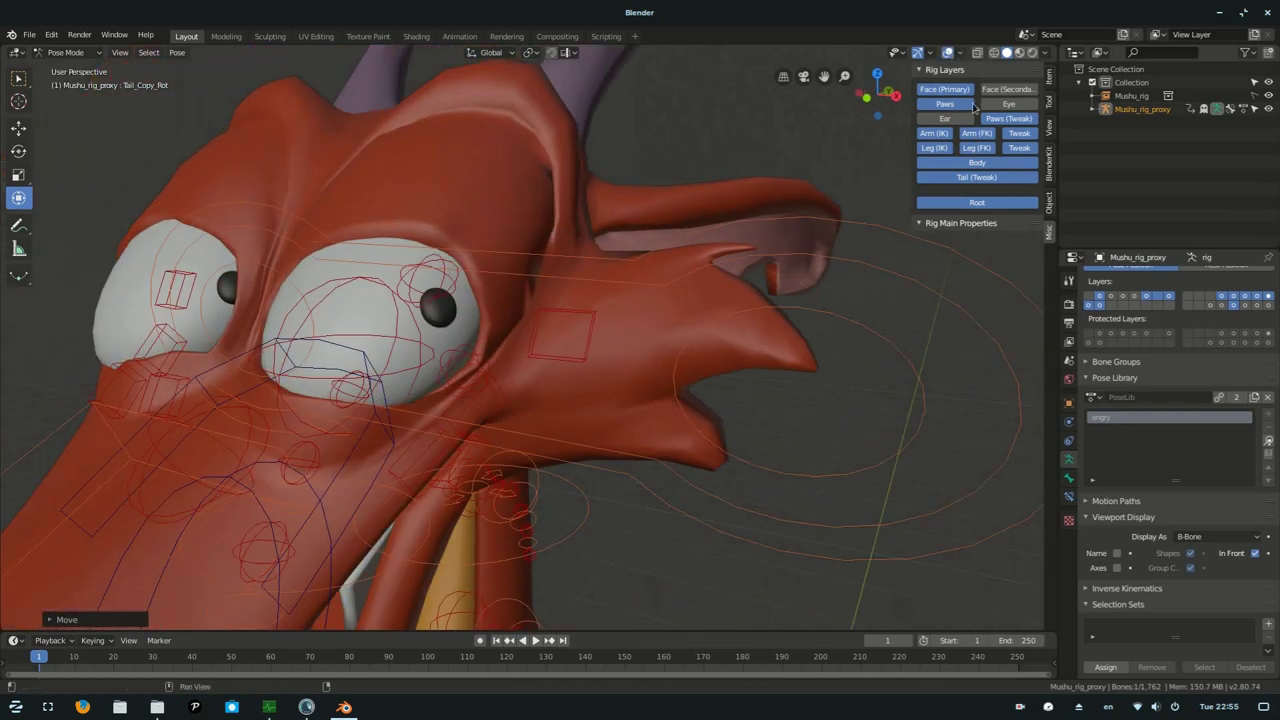
{"action": "scroll", "coordinate": [373, 237], "scroll_direction": "down", "scroll_amount": 5}
{"action": "mouse_move", "coordinate": [373, 237]}
{"action": "middle_mouse_down"}
{"action": "mouse_move", "coordinate": [733, 216]}
{"action": "mouse_move", "coordinate": [560, 300]}
{"action": "mouse_move", "coordinate": [653, 330]}
{"action": "mouse_move", "coordinate": [560, 400]}
{"action": "middle_mouse_up"}
- Rotate the chest to lift the tail, then undo the unwanted torso rotation
{"action": "left_click", "coordinate": [514, 314]}
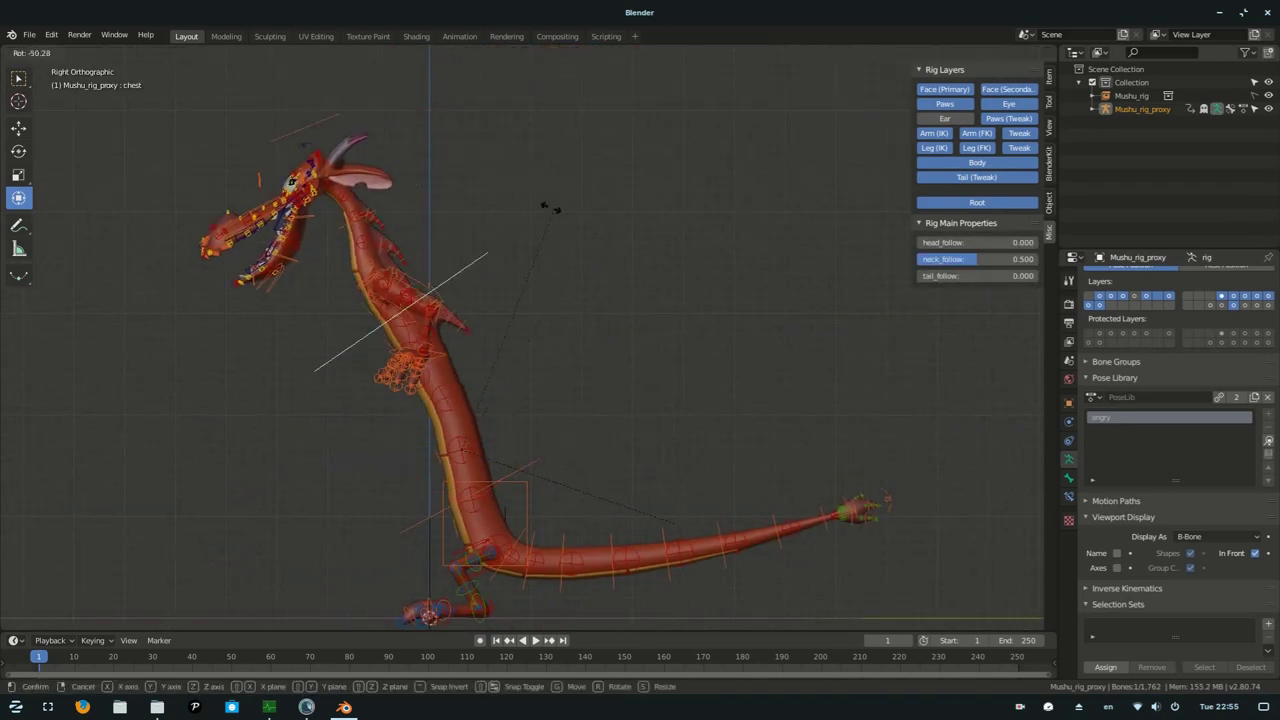
{"action": "left_click", "coordinate": [470, 455]}
{"action": "key", "text": "r"}
{"action": "left_click", "coordinate": [600, 440]}
{"action": "middle_click_drag", "start_coordinate": [600, 440], "coordinate": [575, 375], "text": "shift"}
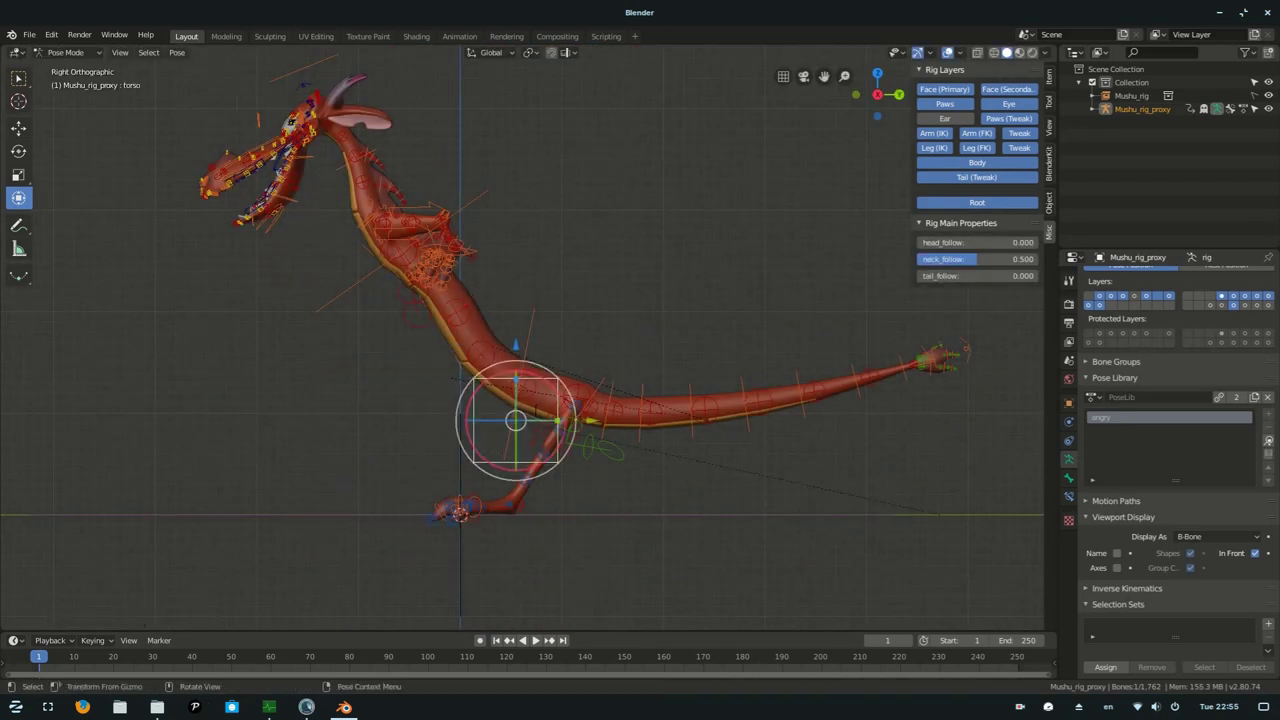
{"action": "key", "text": "ctrl+z"}
- Lower neck_follow to 0.272 and start rotating the hips control
{"action": "left_click_drag", "start_coordinate": [957, 264], "coordinate": [957, 246]}
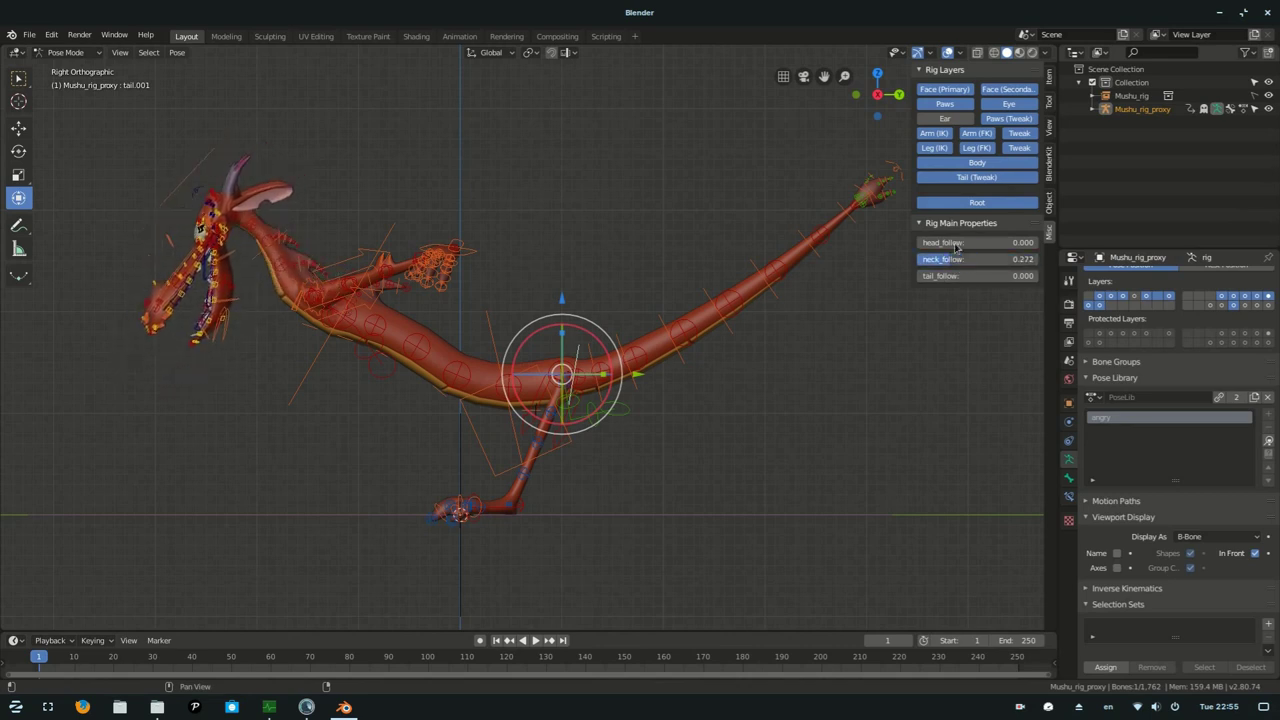
{"action": "left_click", "coordinate": [975, 275]}
{"action": "key", "text": "r"}
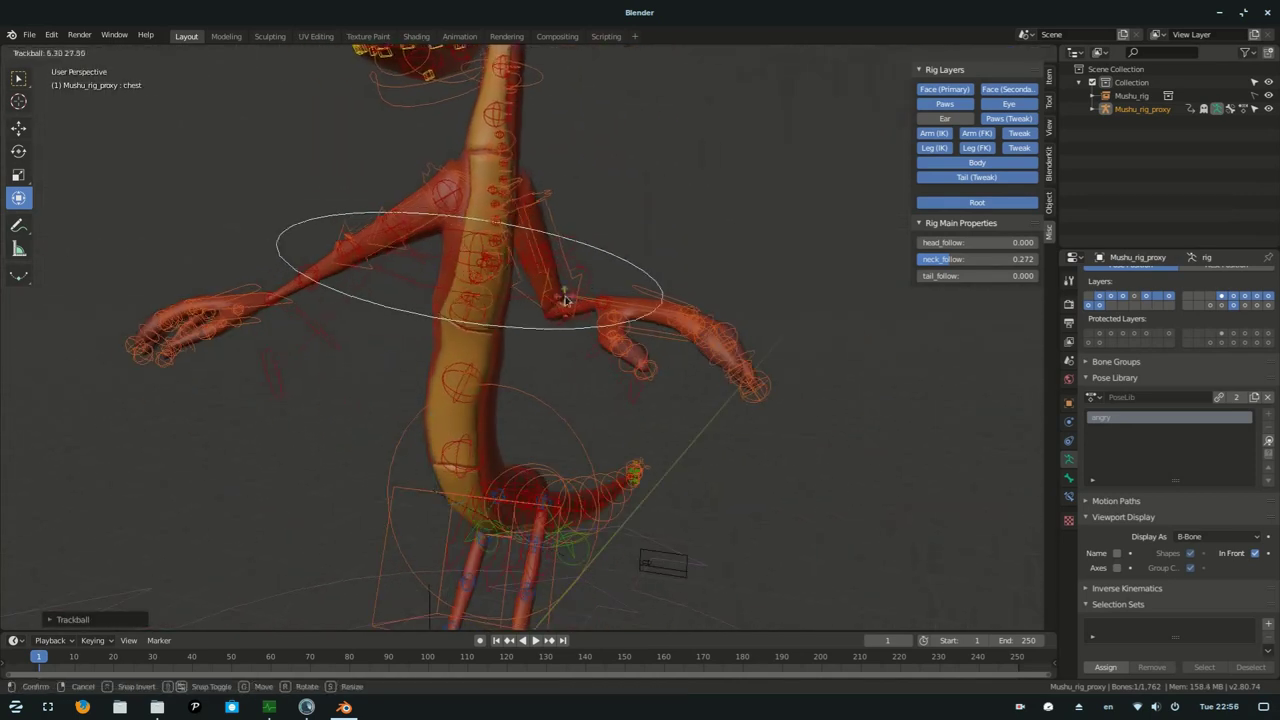
- Set the right arm's IK_FK slider to 1.000 and select the hand_fk.R control
{"action": "left_click", "coordinate": [656, 363]}
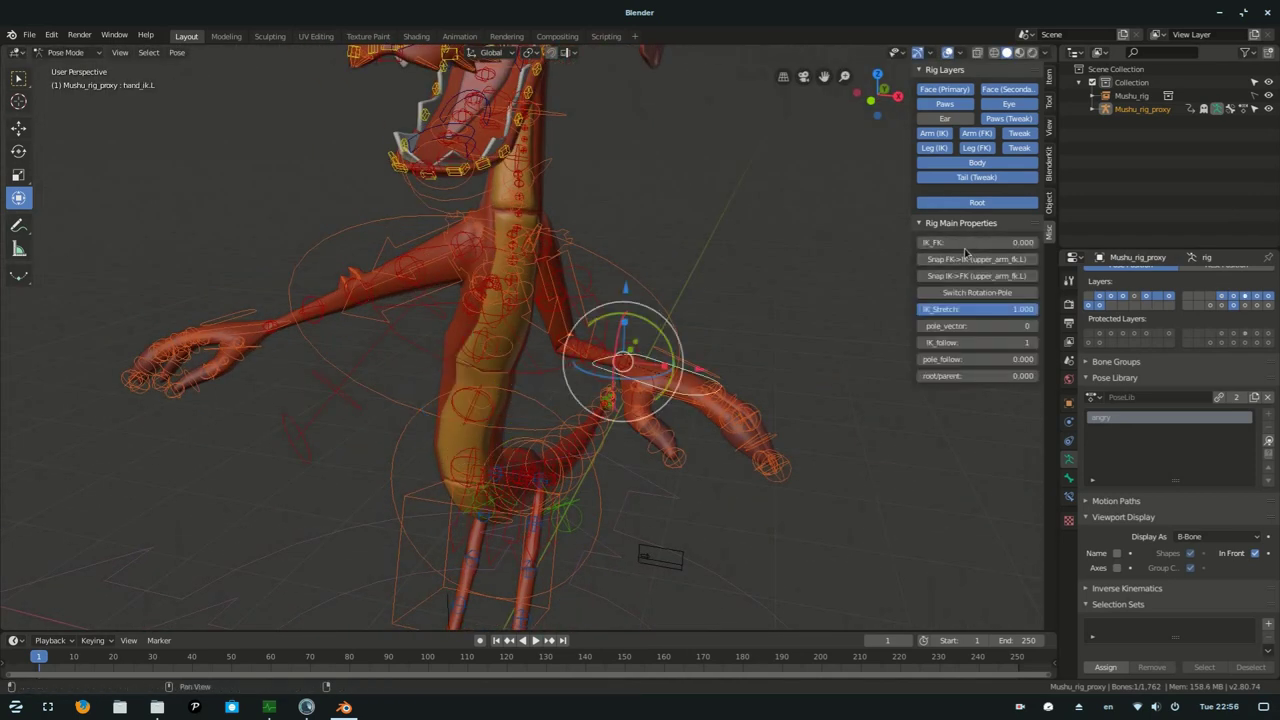
{"action": "left_click_drag", "start_coordinate": [940, 245], "coordinate": [1010, 247]}
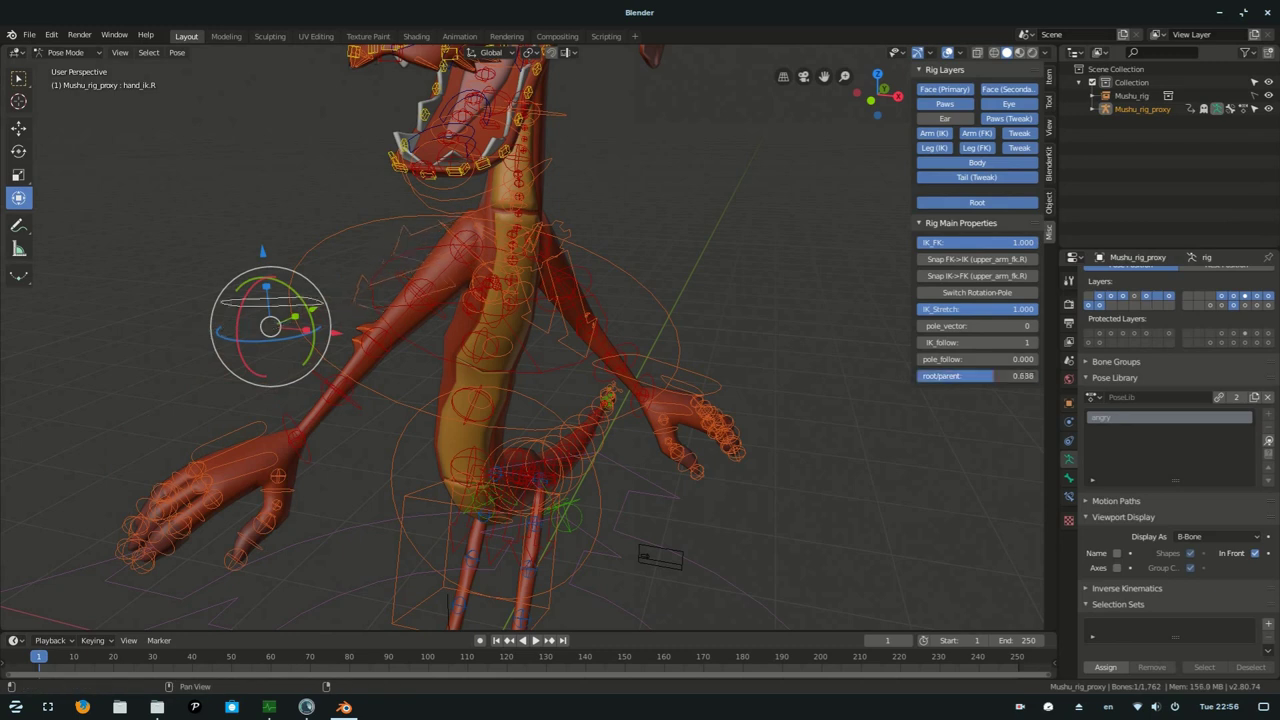
{"action": "left_click", "coordinate": [267, 446]}
{"action": "scroll", "coordinate": [267, 446], "scroll_direction": "up", "scroll_amount": 3}
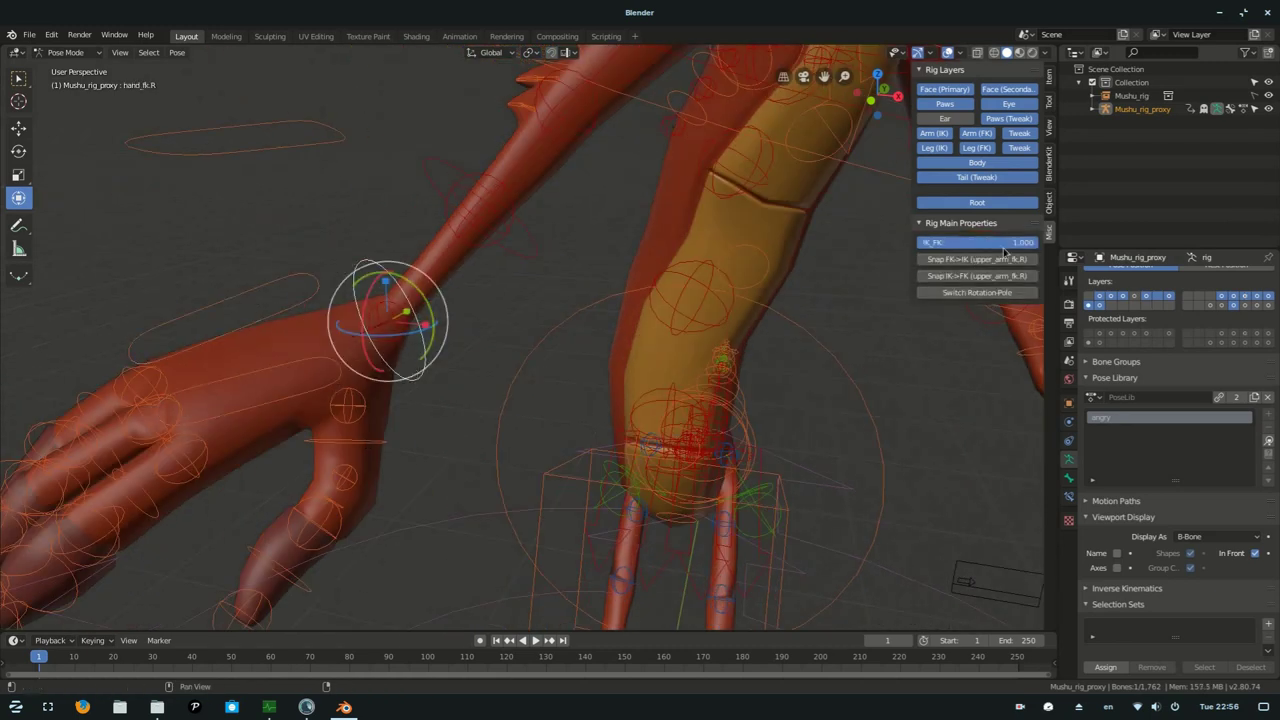
{"action": "scroll", "coordinate": [520, 330], "scroll_direction": "down", "scroll_amount": 5}
{"action": "mouse_move", "coordinate": [520, 330]}
{"action": "middle_mouse_down"}
{"action": "mouse_move", "coordinate": [600, 300]}
{"action": "mouse_move", "coordinate": [642, 374]}
{"action": "middle_mouse_up"}
{"action": "left_click", "coordinate": [560, 290]}
- Rotate the head, scale it to about 1.14, then select and hide all bones
{"action": "scroll", "coordinate": [642, 374], "scroll_direction": "down", "scroll_amount": 3}
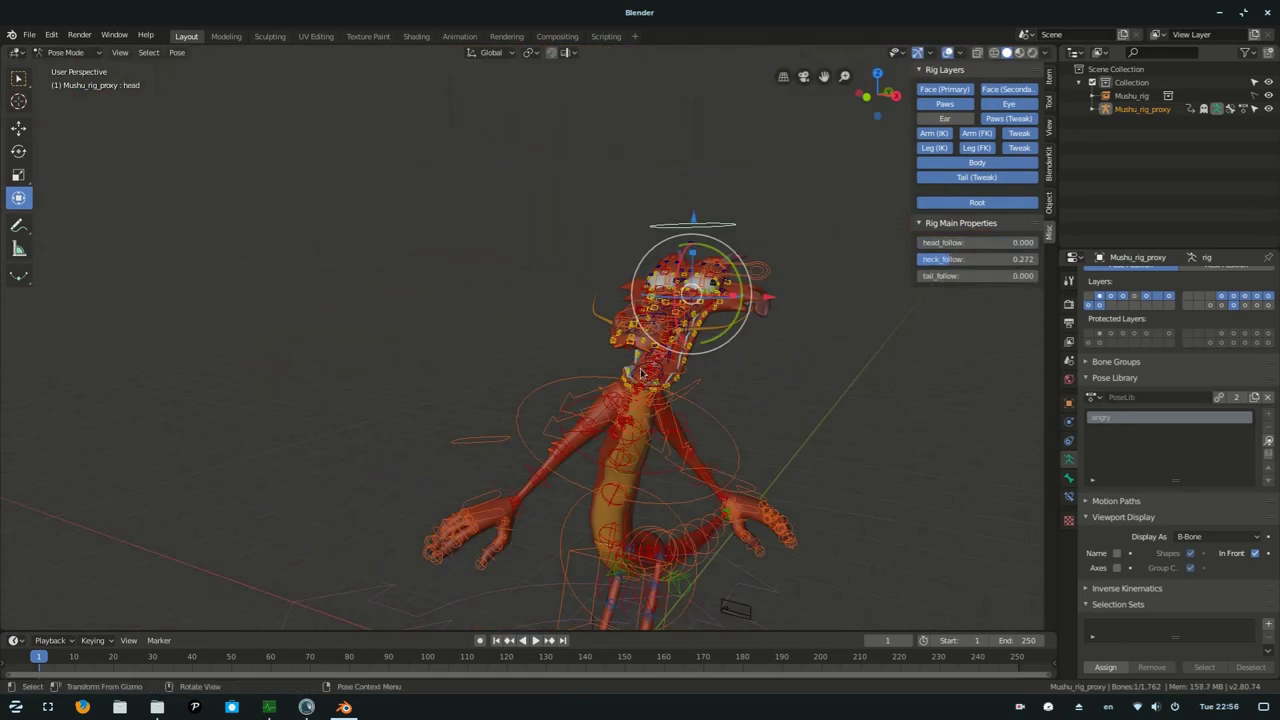
{"action": "key", "text": "r"}
{"action": "left_click", "coordinate": [650, 370]}
{"action": "key", "text": "s"}
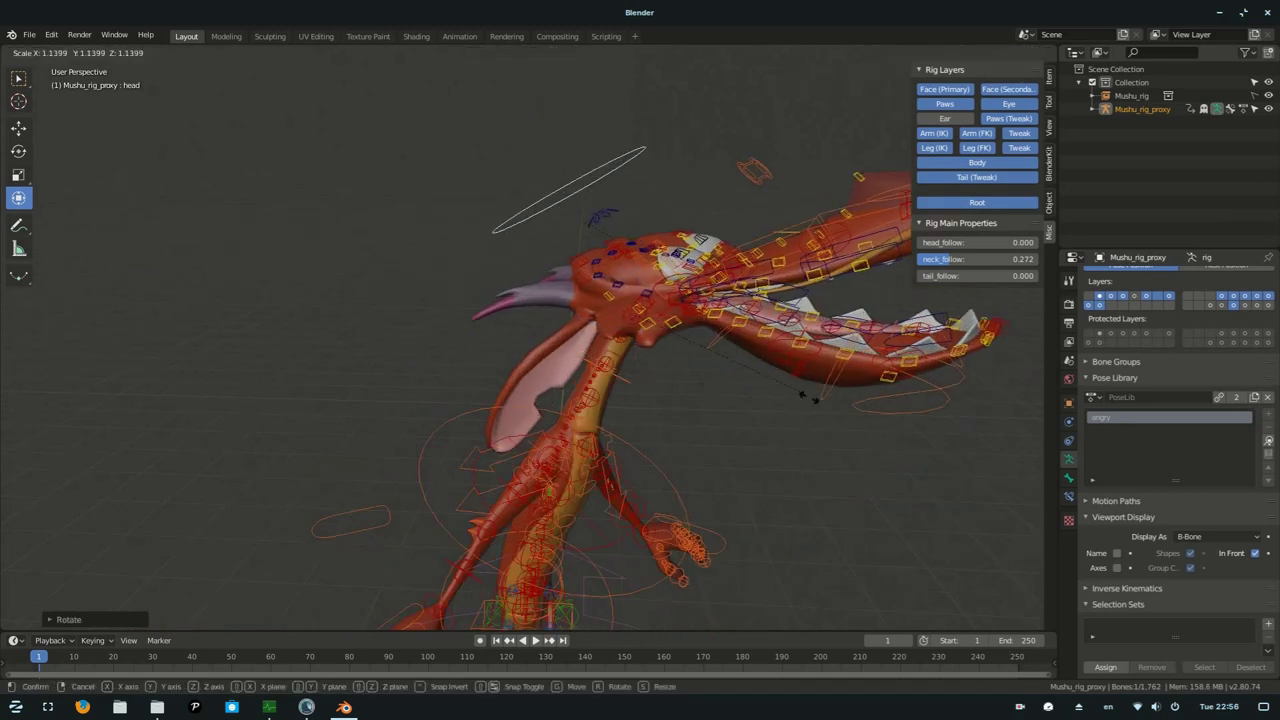
{"action": "key", "text": "Escape"}
{"action": "middle_click_drag", "start_coordinate": [815, 400], "coordinate": [678, 350]}
{"action": "key", "text": "a"}
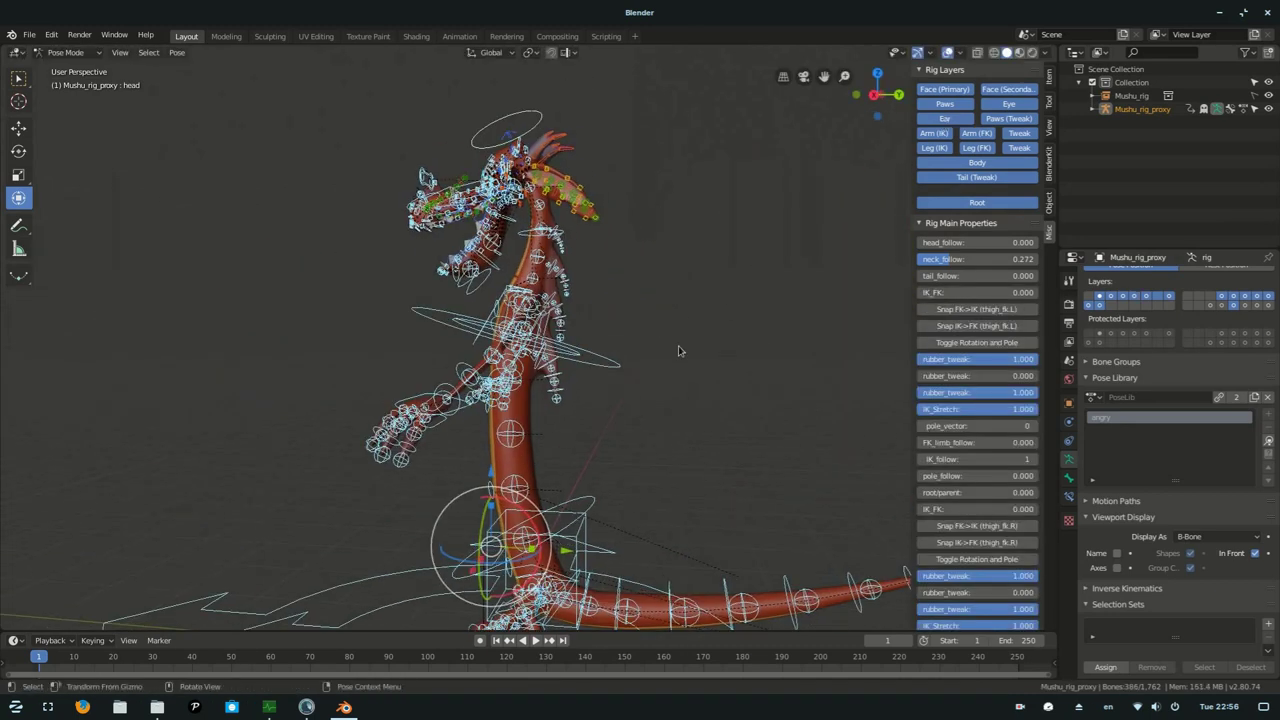
{"action": "mouse_move", "coordinate": [600, 380]}
{"action": "middle_mouse_down"}
{"action": "mouse_move", "coordinate": [580, 360]}
{"action": "mouse_move", "coordinate": [541, 362]}
{"action": "mouse_move", "coordinate": [503, 294]}
{"action": "mouse_move", "coordinate": [431, 270]}
{"action": "middle_mouse_up"}
{"action": "key", "text": "h"}
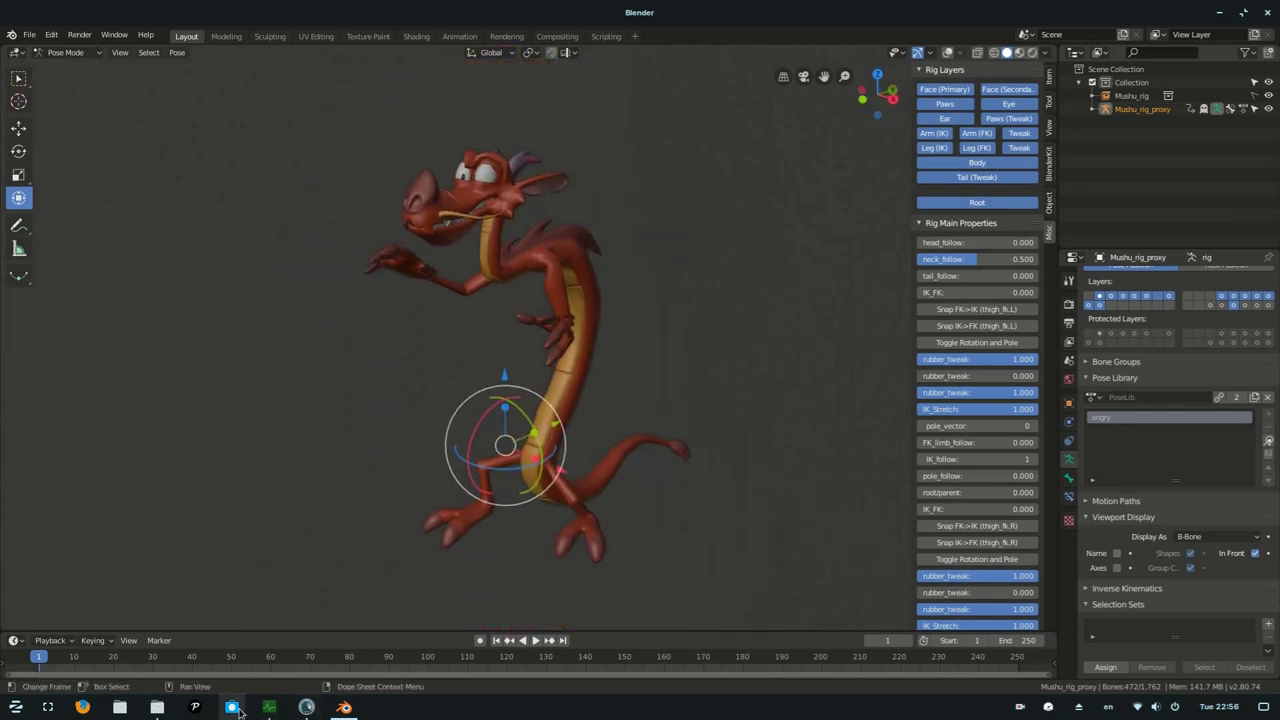